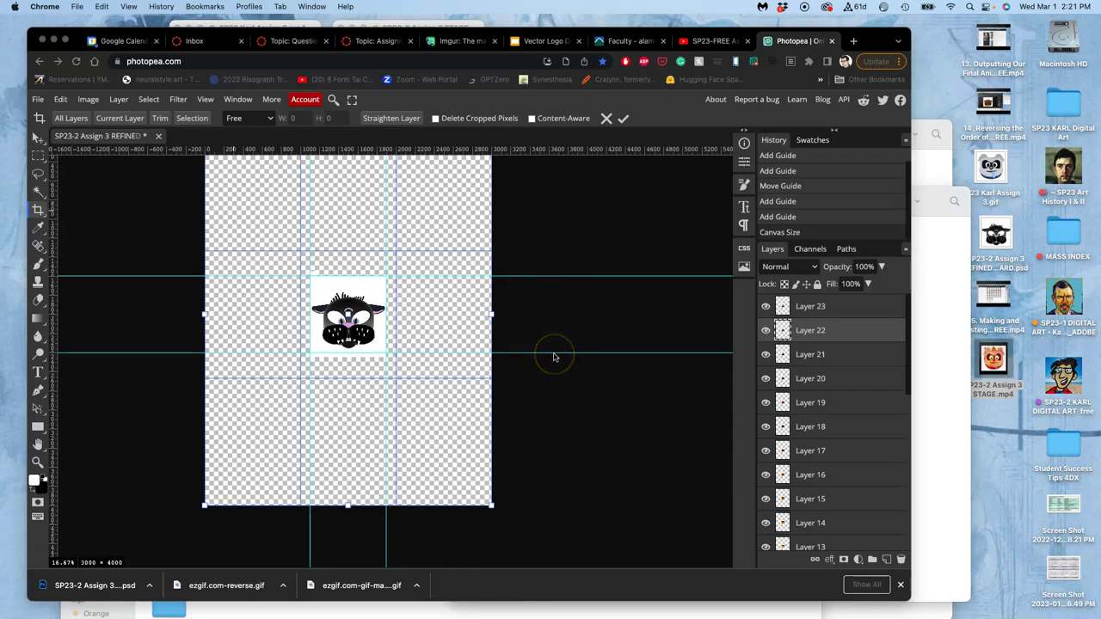
Revert History to the last Add Guide state, before the 3000 × 4000 canvas enlargement.
{"action": "scroll", "coordinate": [554, 357], "scroll_direction": "left", "scroll_amount": 3}
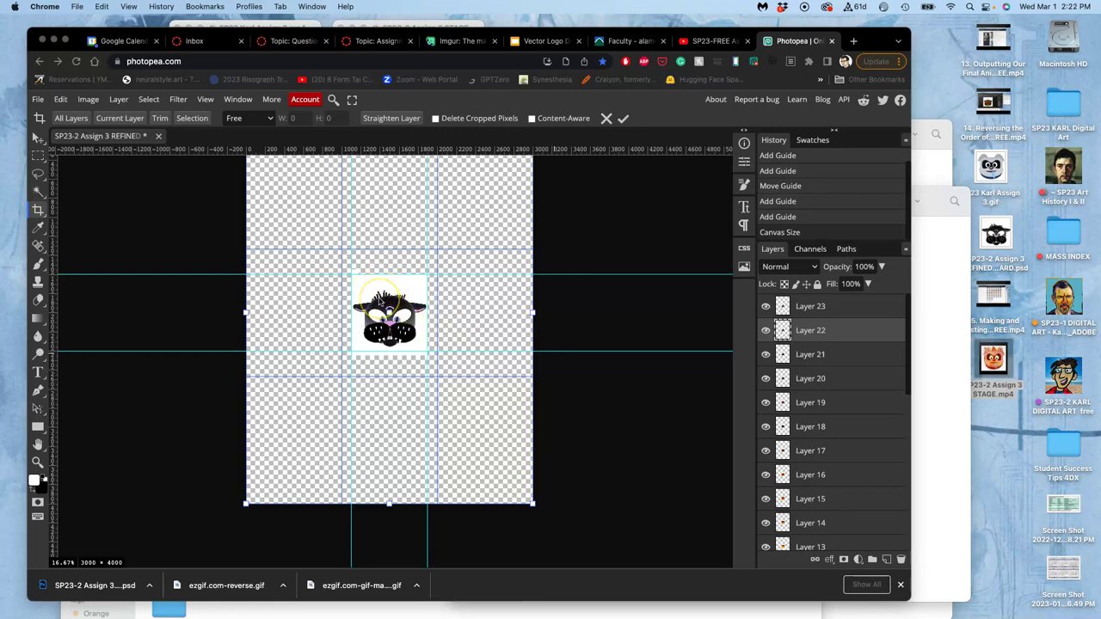
{"action": "left_click", "coordinate": [556, 234]}
{"action": "key", "text": "super+equal"}
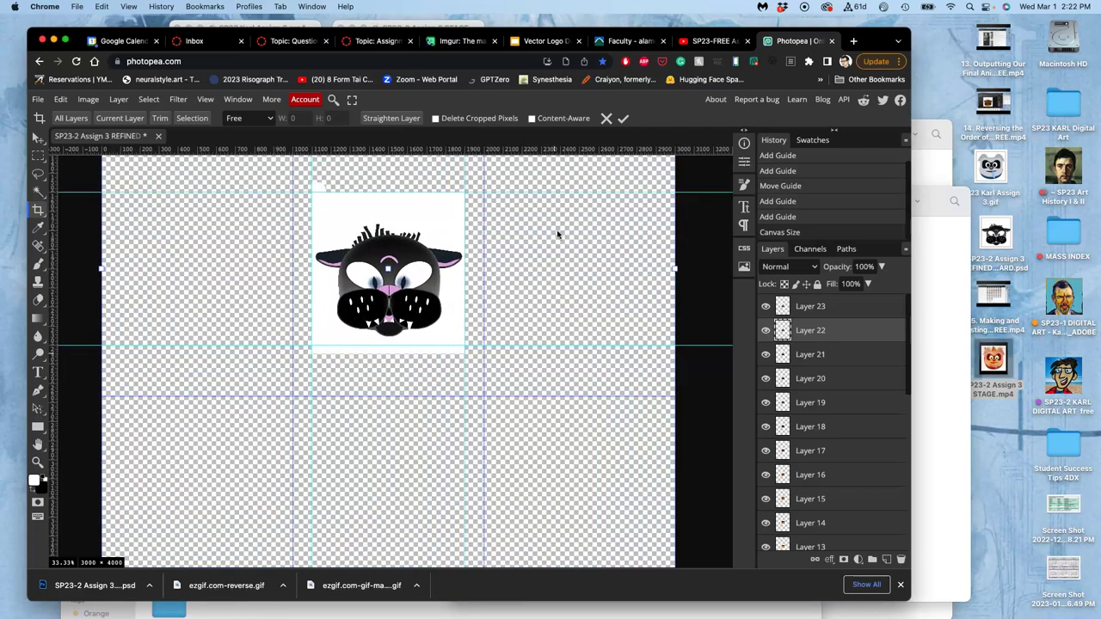
{"action": "left_click", "coordinate": [784, 217]}
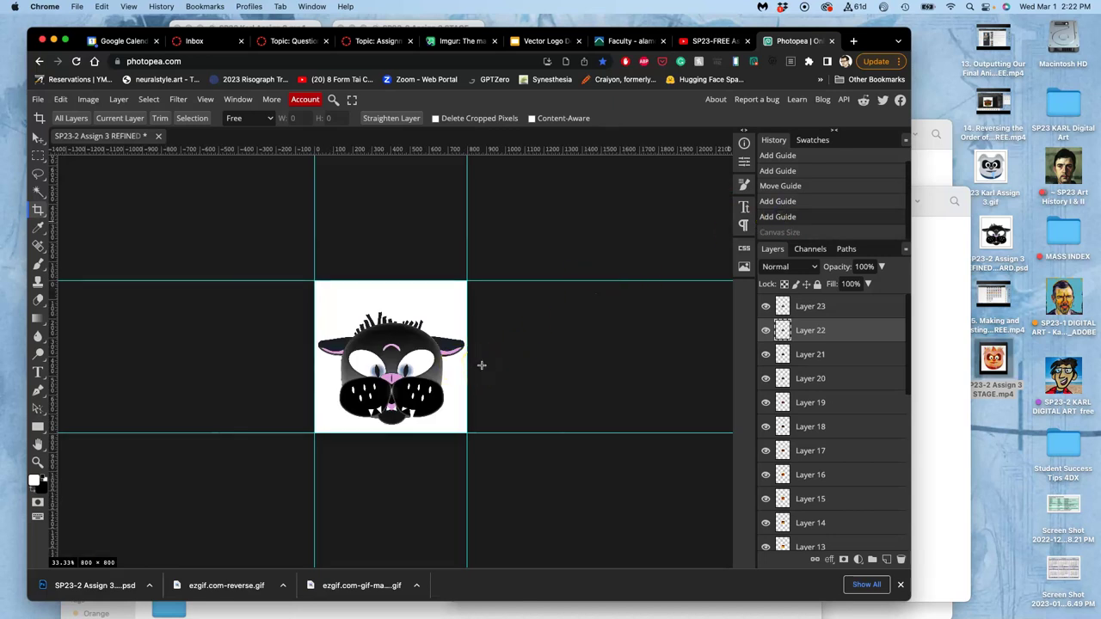
Crop around Layer 23 to the 800 × 800 canvas holding the single creature face.
{"action": "left_click", "coordinate": [809, 306]}
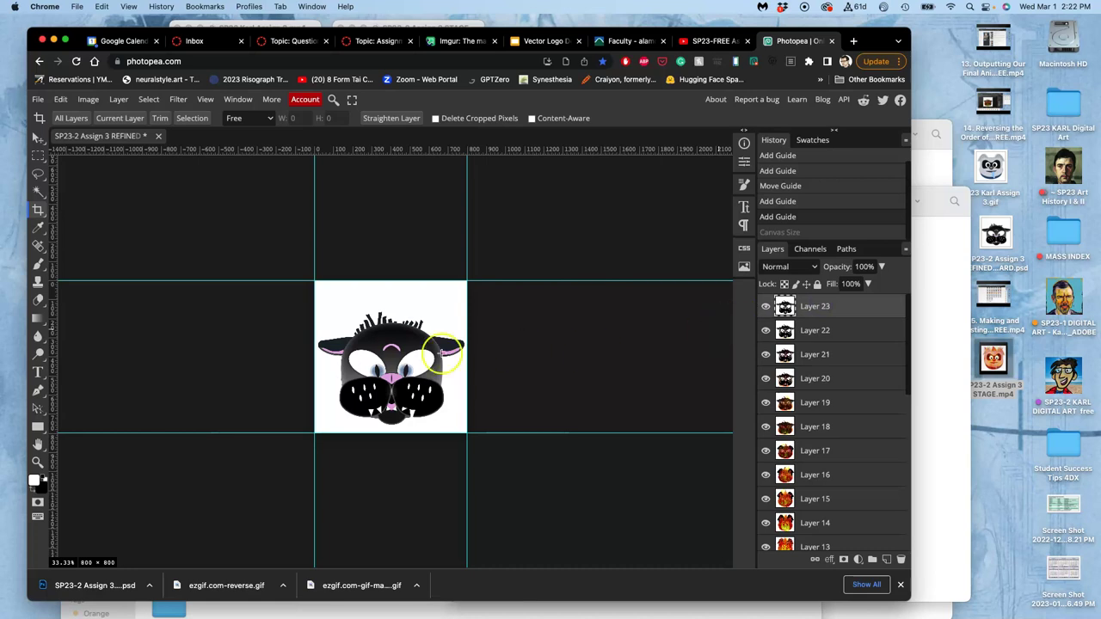
{"action": "left_click", "coordinate": [38, 210]}
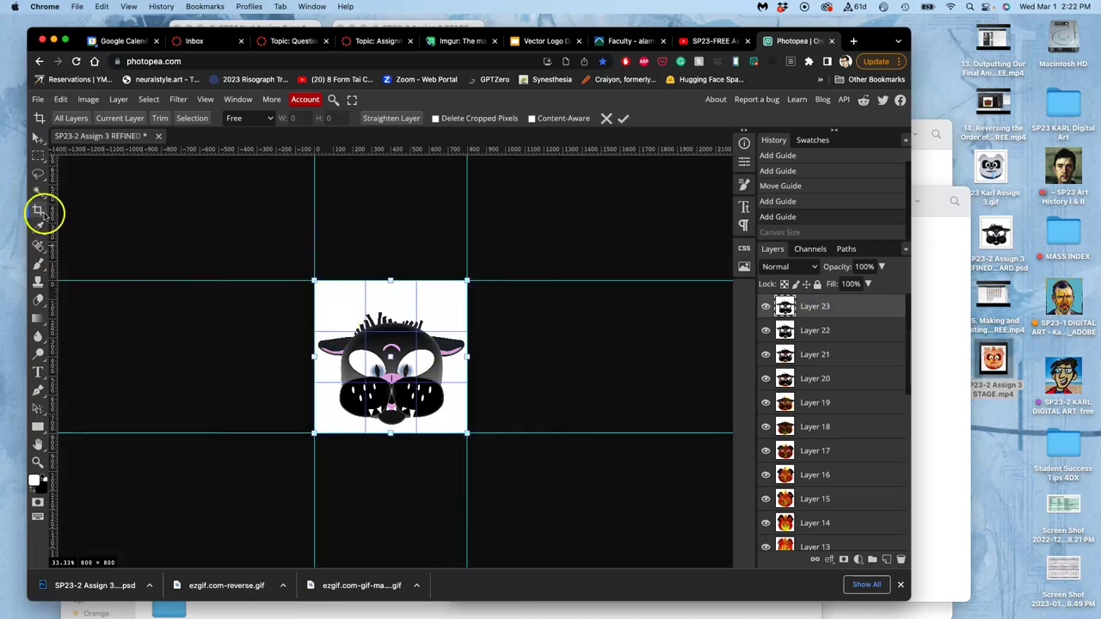
{"action": "key", "text": "Return"}
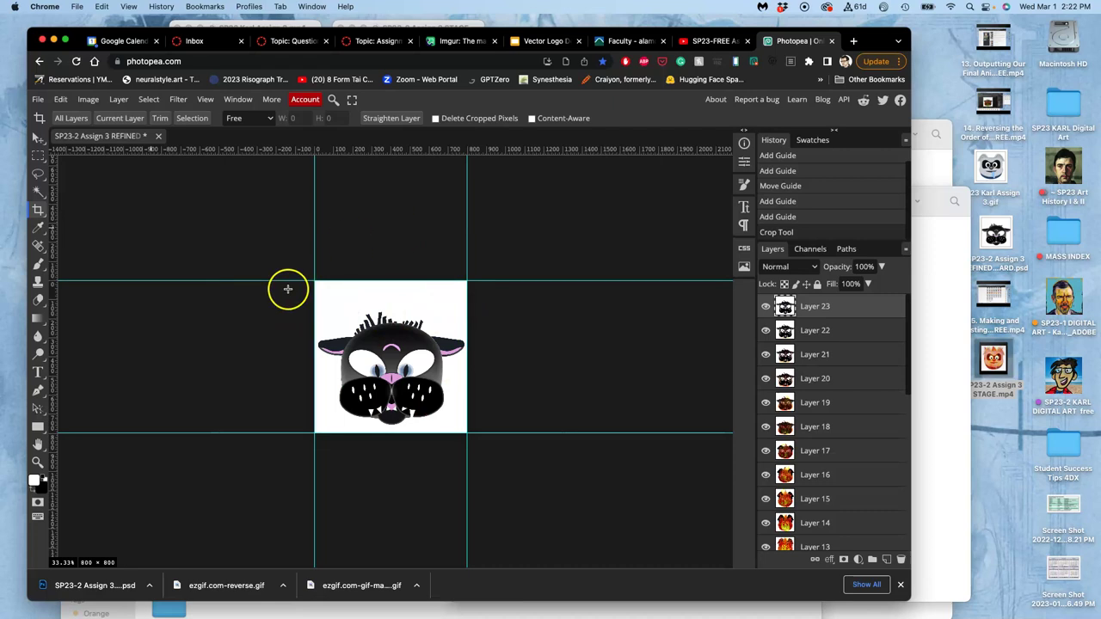
{"action": "scroll", "coordinate": [817, 379], "scroll_direction": "down", "scroll_amount": 10}
{"action": "scroll", "coordinate": [843, 397], "scroll_direction": "up", "scroll_amount": 5}
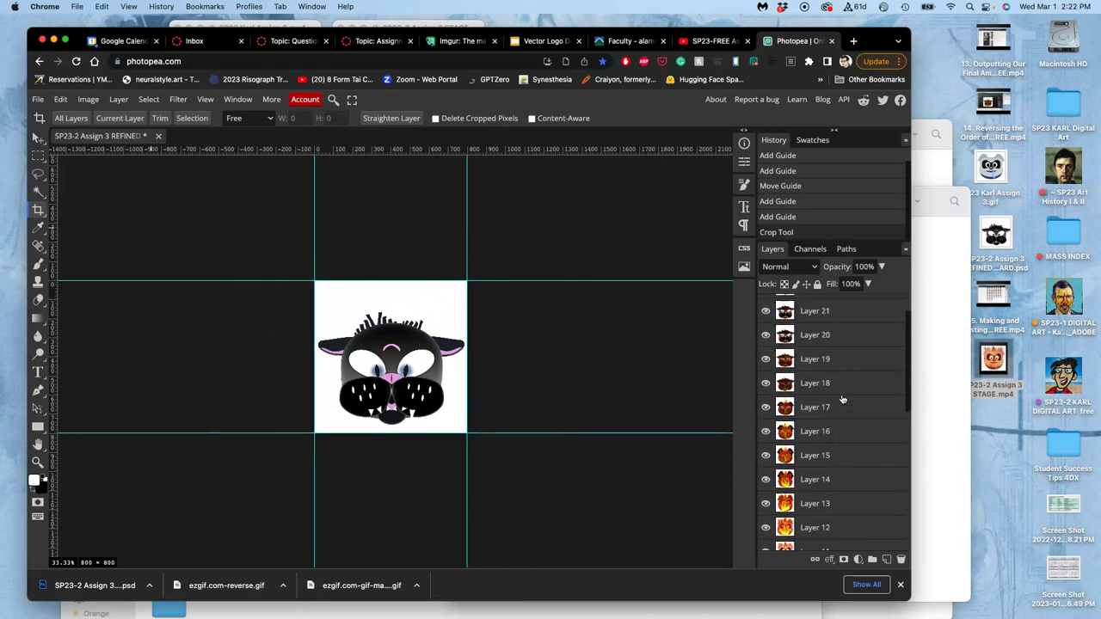
{"action": "scroll", "coordinate": [843, 397], "scroll_direction": "down", "scroll_amount": 5}
{"action": "scroll", "coordinate": [844, 397], "scroll_direction": "up", "scroll_amount": 10}
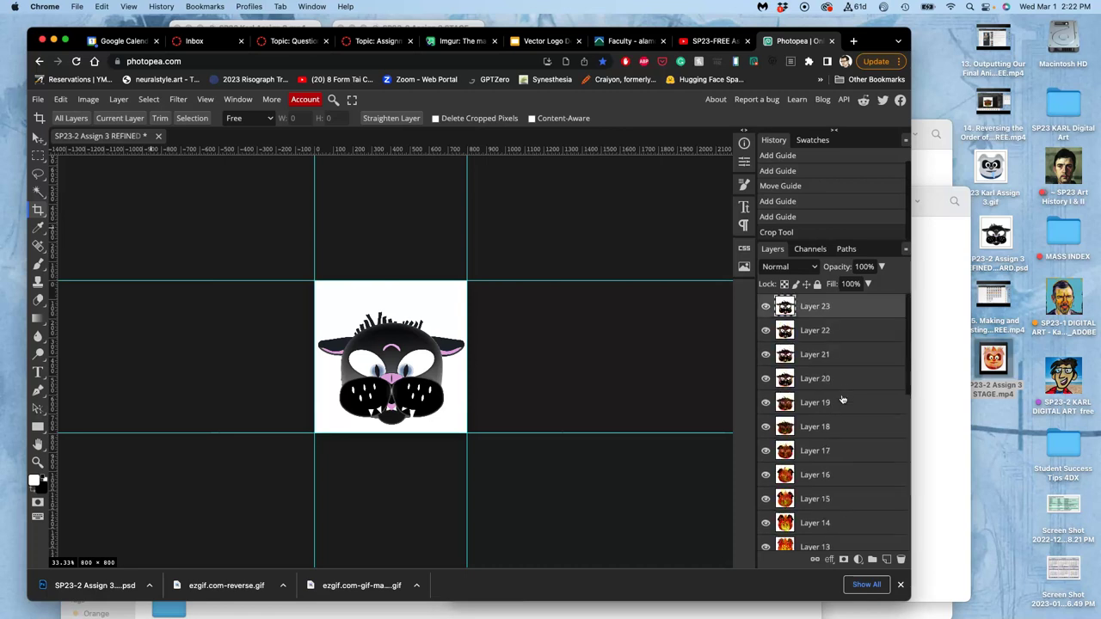
{"action": "left_click", "coordinate": [562, 333]}
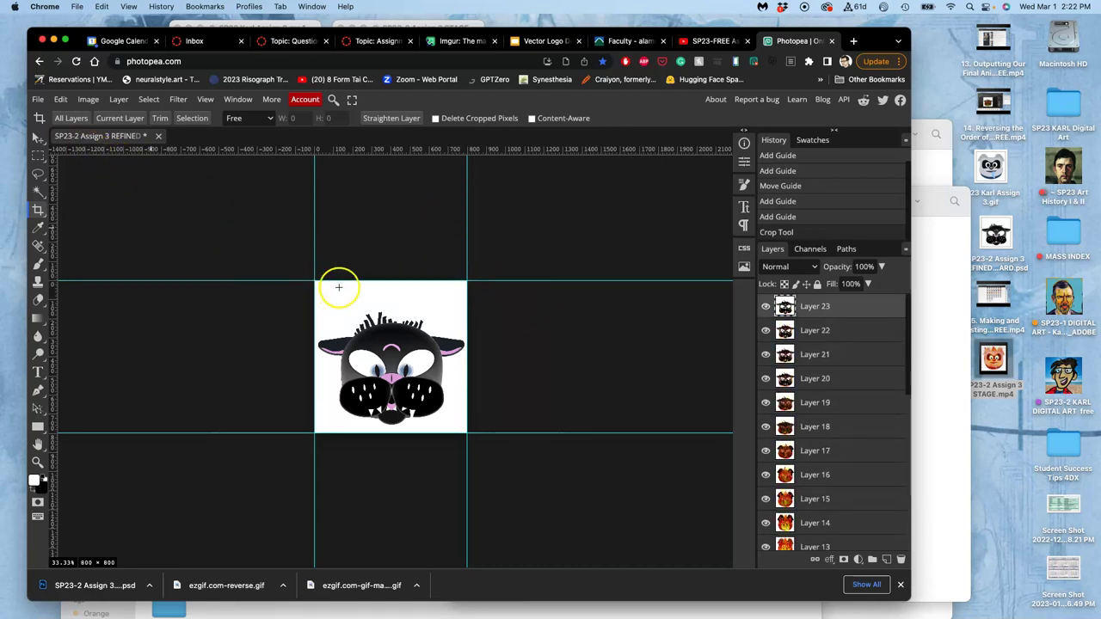
Set Image Size in inches to 8.00 × 8.00 at 100 DPI, keeping 800 × 800 pixels.
{"action": "left_click", "coordinate": [89, 101]}
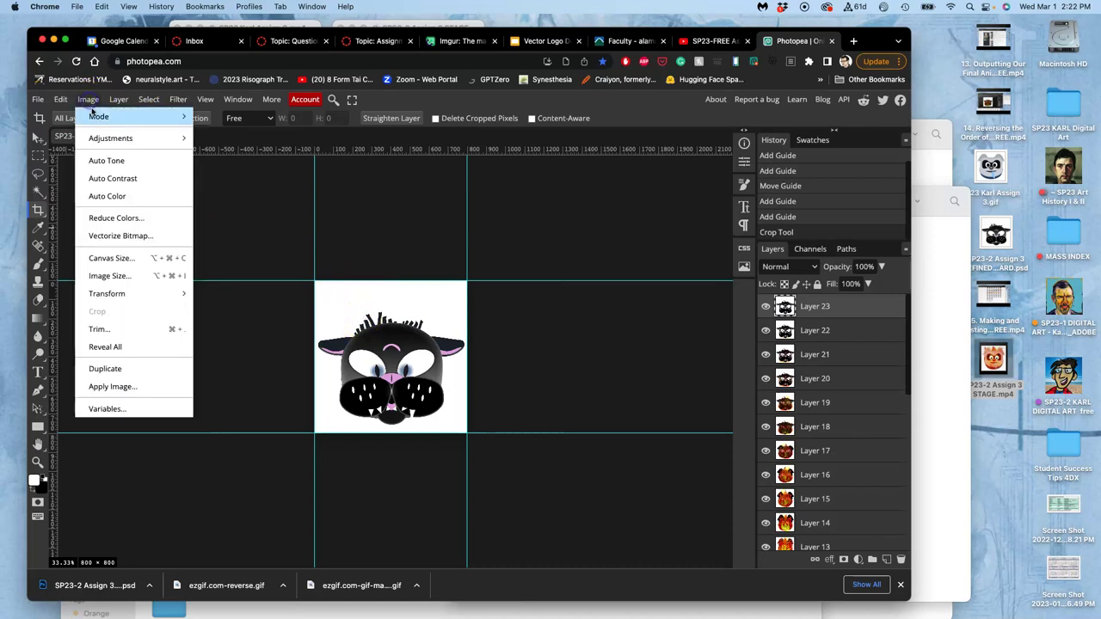
{"action": "left_click", "coordinate": [110, 278]}
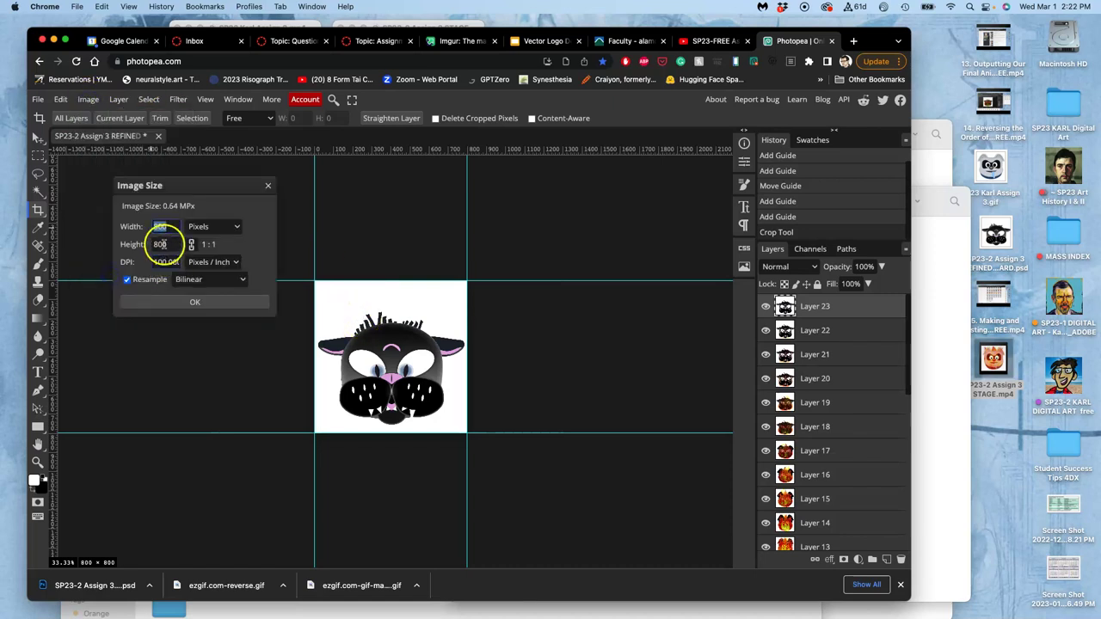
{"action": "left_click", "coordinate": [212, 226]}
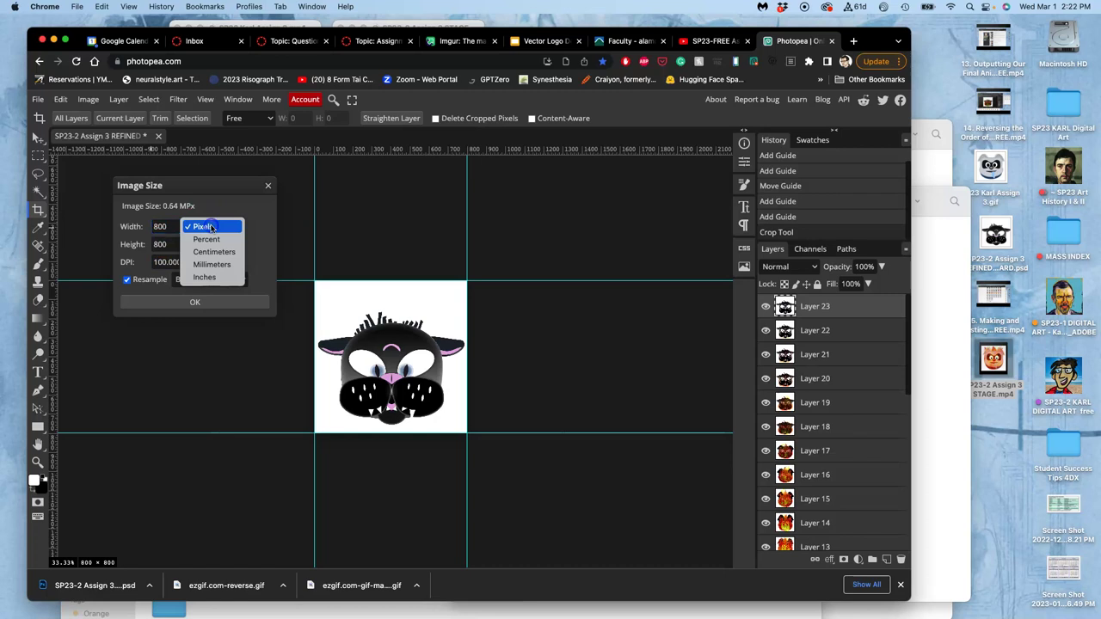
{"action": "left_click", "coordinate": [205, 277]}
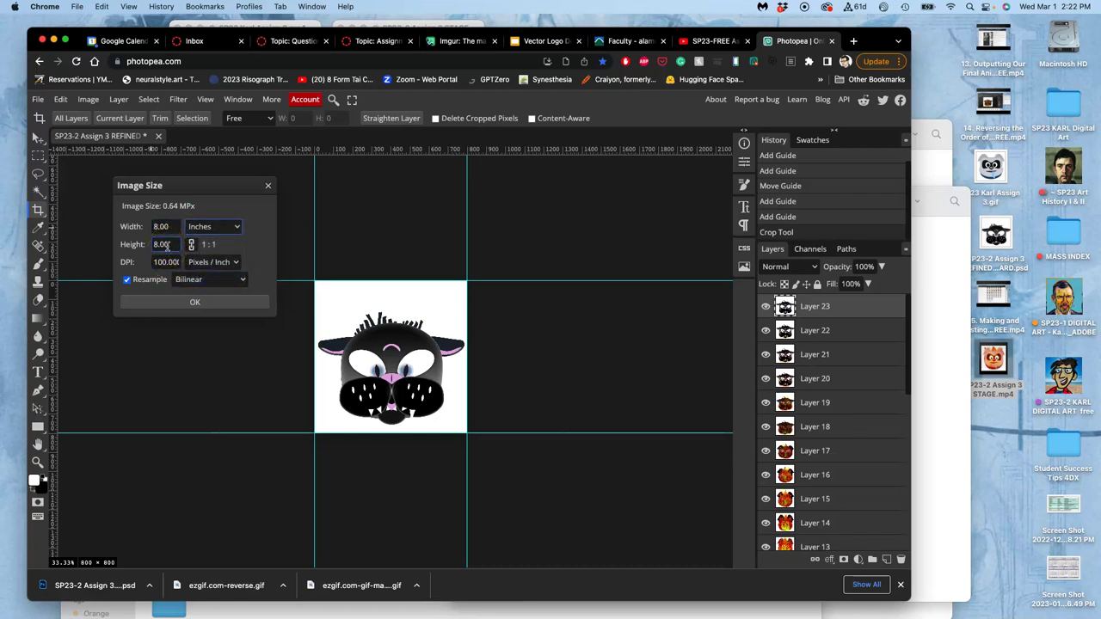
{"action": "left_click", "coordinate": [195, 305]}
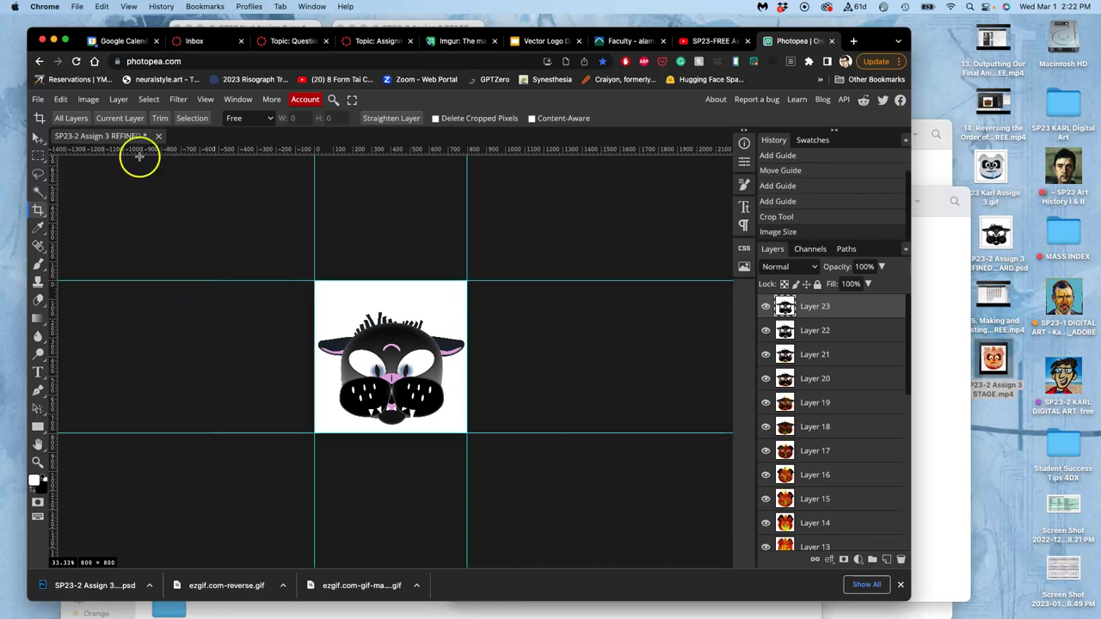
Set Canvas Size to 30 × 40 inches (3000 × 4000 px) with the centre anchor.
{"action": "left_click", "coordinate": [89, 100]}
{"action": "left_click", "coordinate": [112, 258]}
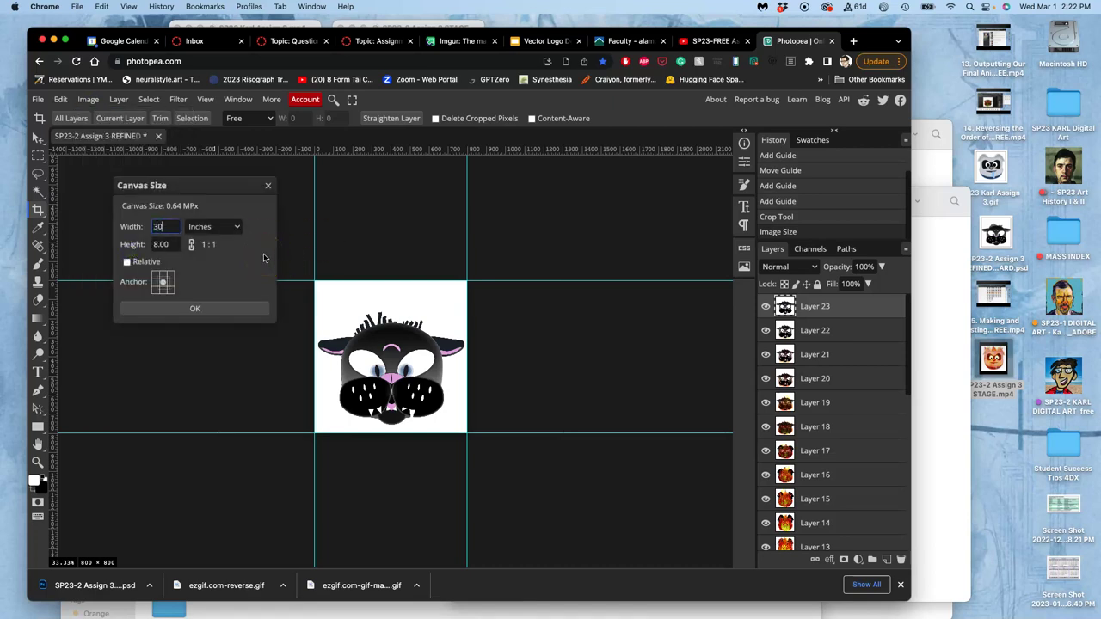
{"action": "key", "text": "Tab"}
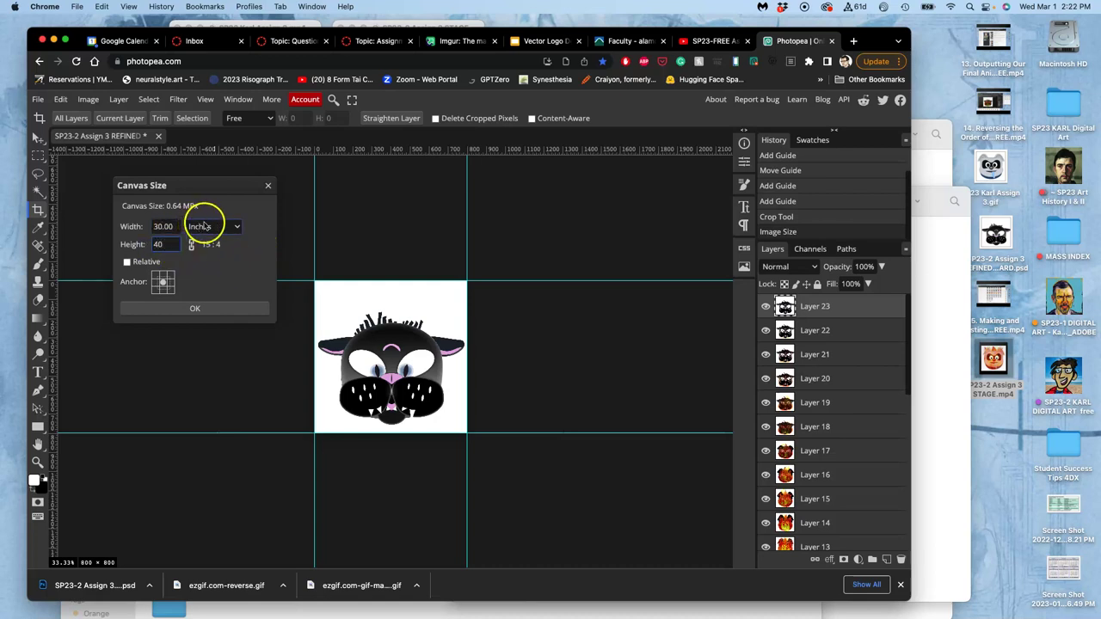
{"action": "left_click", "coordinate": [255, 274]}
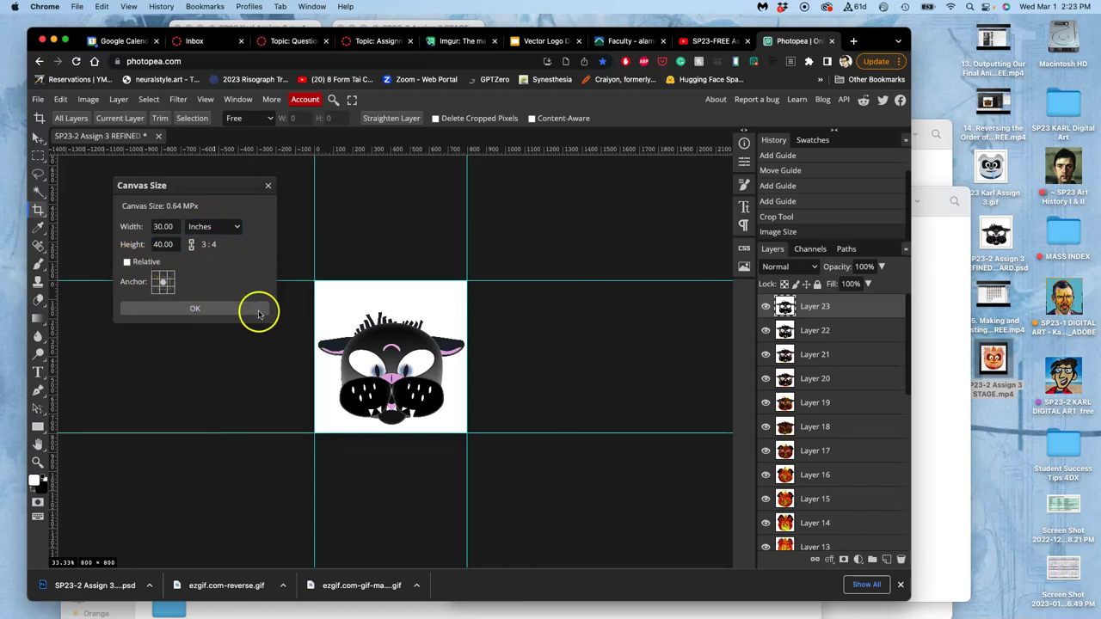
{"action": "left_click", "coordinate": [216, 308]}
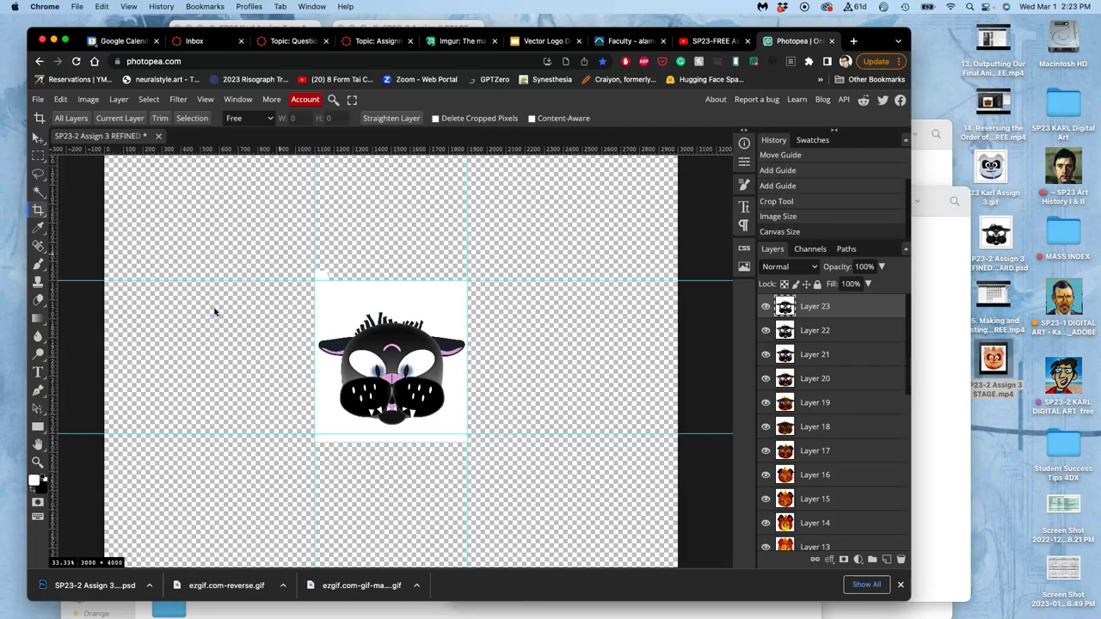
{"action": "key", "text": "super+minus"}
{"action": "key", "text": "super+minus"}
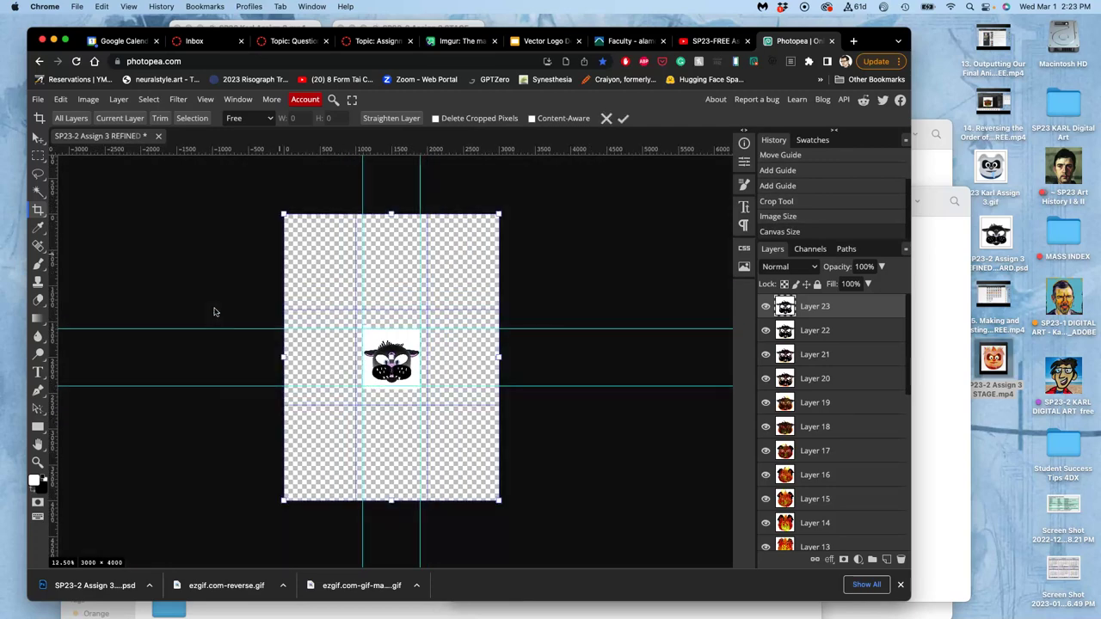
{"action": "key", "text": "super+plus"}
{"action": "key", "text": "super+plus"}
{"action": "key", "text": "super+plus"}
{"action": "key", "text": "super+plus"}
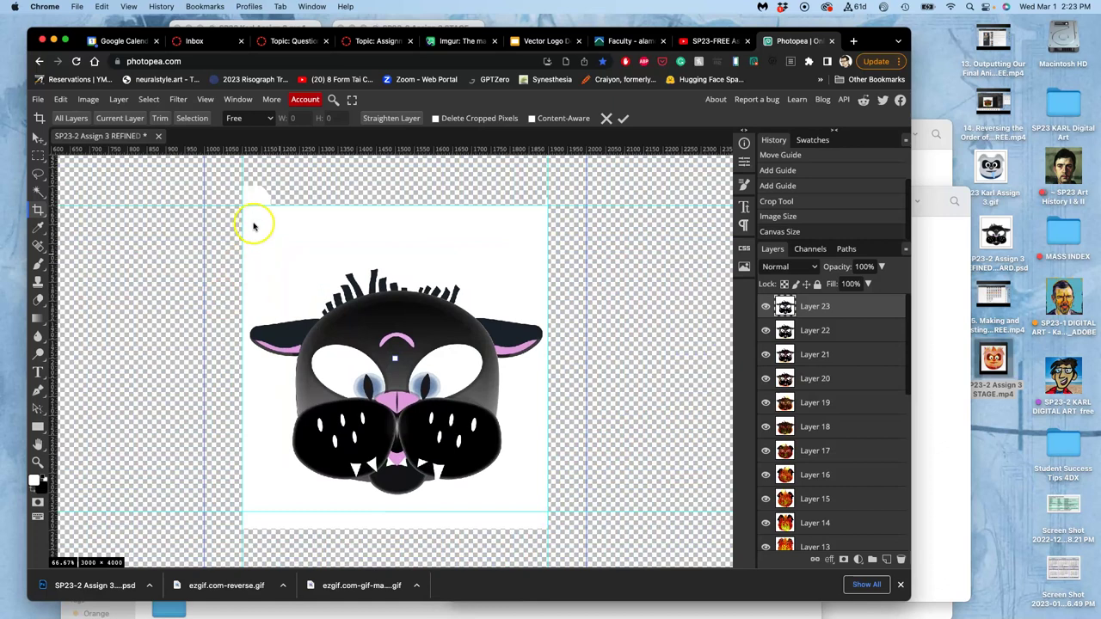
{"action": "scroll", "coordinate": [786, 379], "scroll_direction": "down", "scroll_amount": 10}
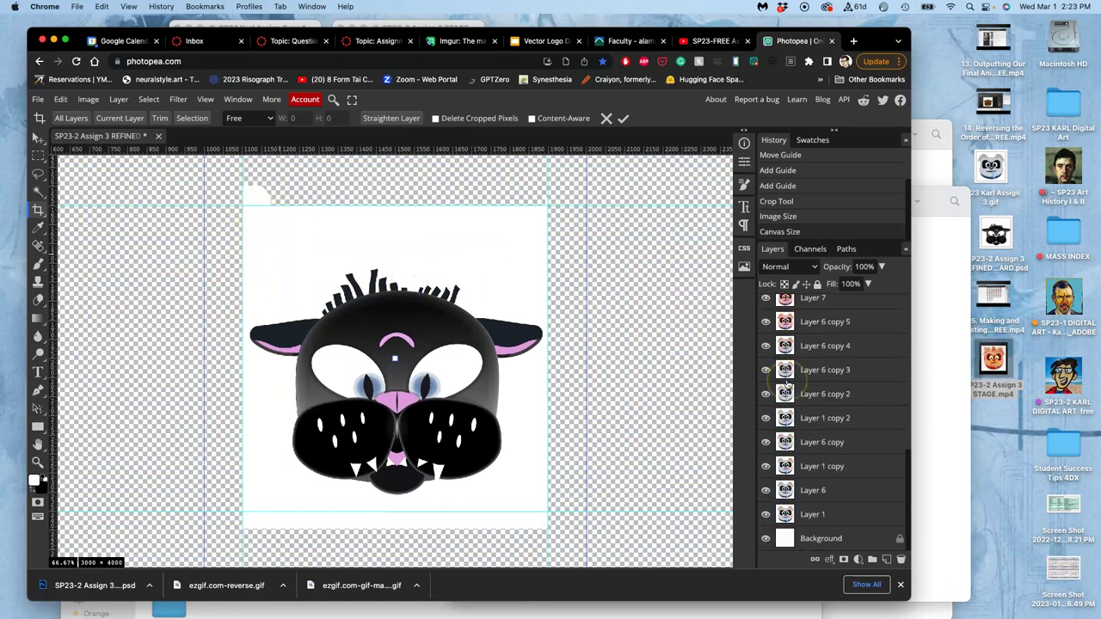
{"action": "left_click", "coordinate": [767, 538]}
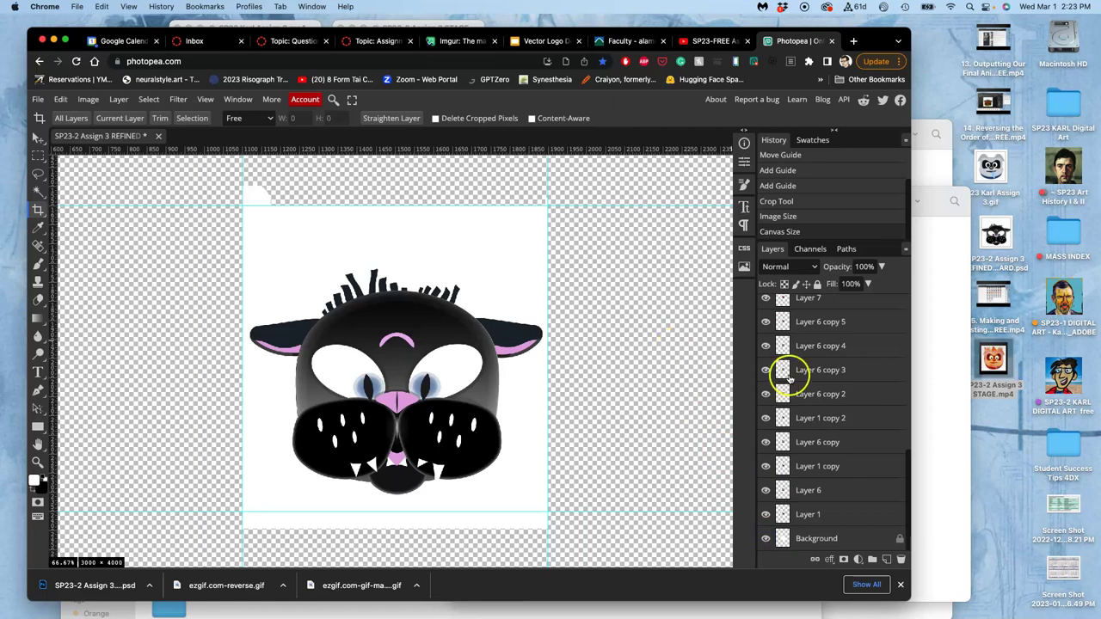
{"action": "scroll", "coordinate": [804, 370], "scroll_direction": "up", "scroll_amount": 5}
{"action": "scroll", "coordinate": [803, 373], "scroll_direction": "up", "scroll_amount": 3}
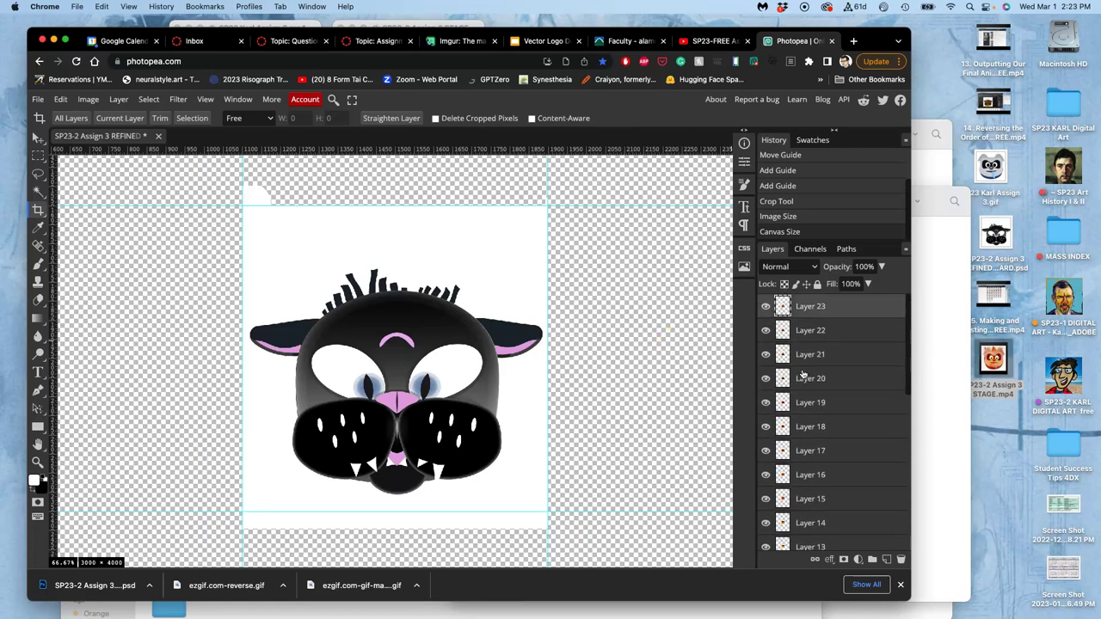
{"action": "left_click", "coordinate": [765, 307]}
{"action": "left_click", "coordinate": [766, 332]}
{"action": "left_click", "coordinate": [766, 308]}
{"action": "scroll", "coordinate": [292, 215], "scroll_direction": "right", "scroll_amount": 3}
{"action": "scroll", "coordinate": [293, 215], "scroll_direction": "down", "scroll_amount": 2}
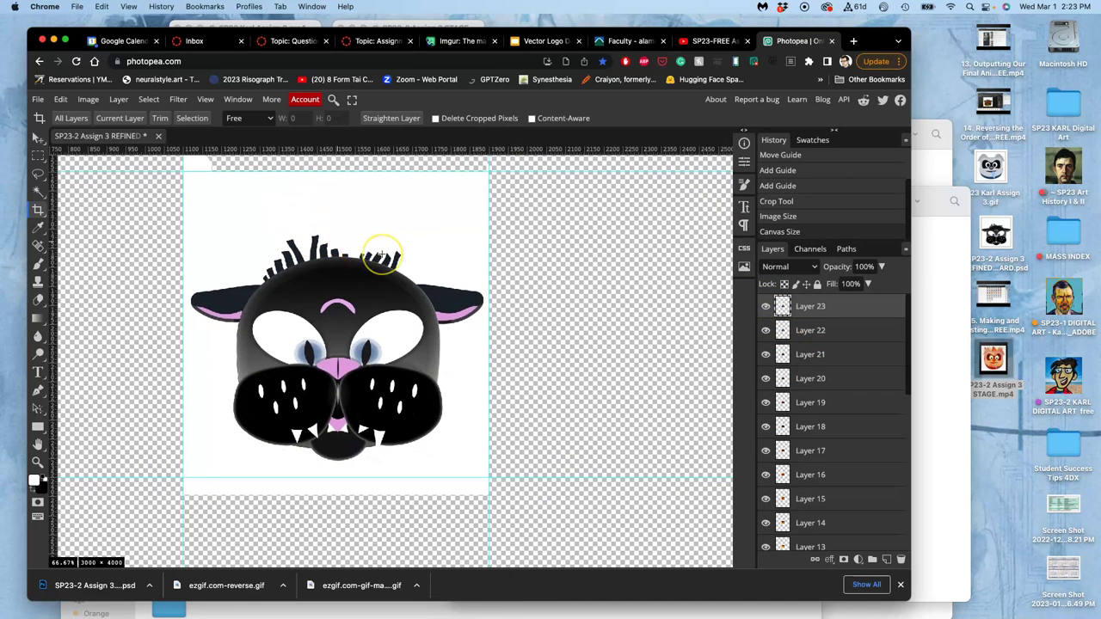
{"action": "scroll", "coordinate": [382, 257], "scroll_direction": "down", "scroll_amount": 4}
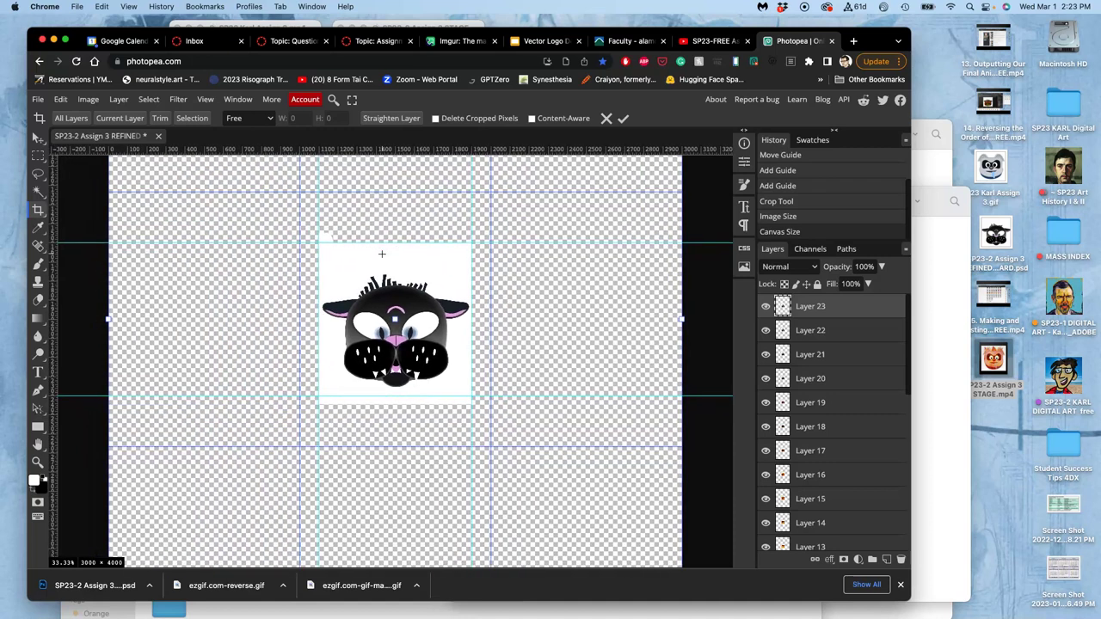
{"action": "left_click", "coordinate": [811, 310]}
{"action": "left_click", "coordinate": [787, 331]}
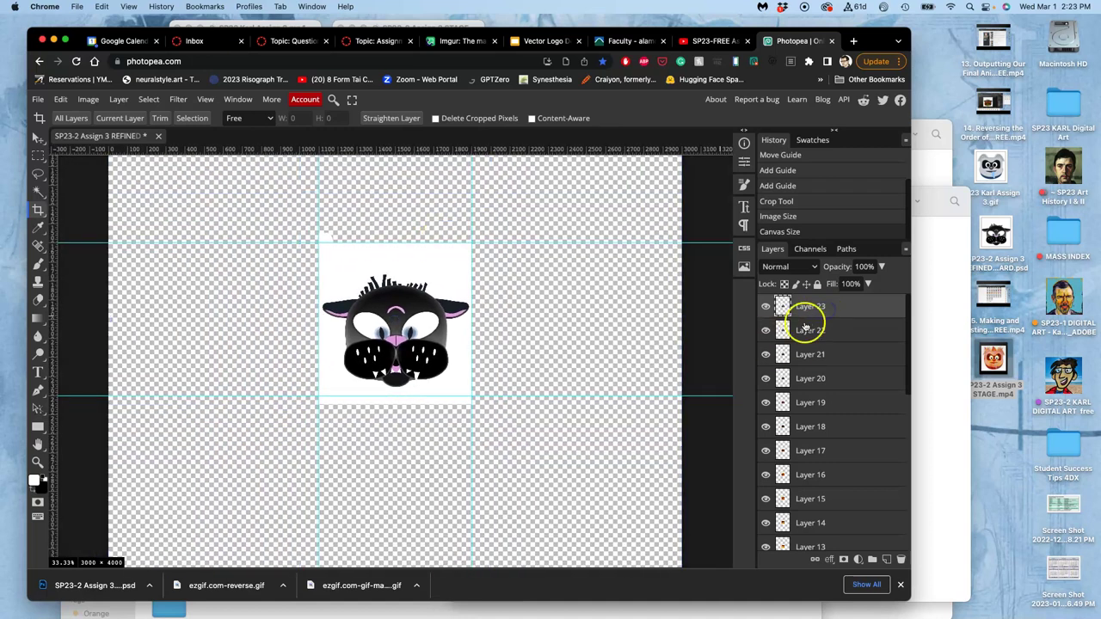
{"action": "scroll", "coordinate": [664, 356], "scroll_direction": "down", "scroll_amount": 3}
{"action": "left_click", "coordinate": [663, 358]}
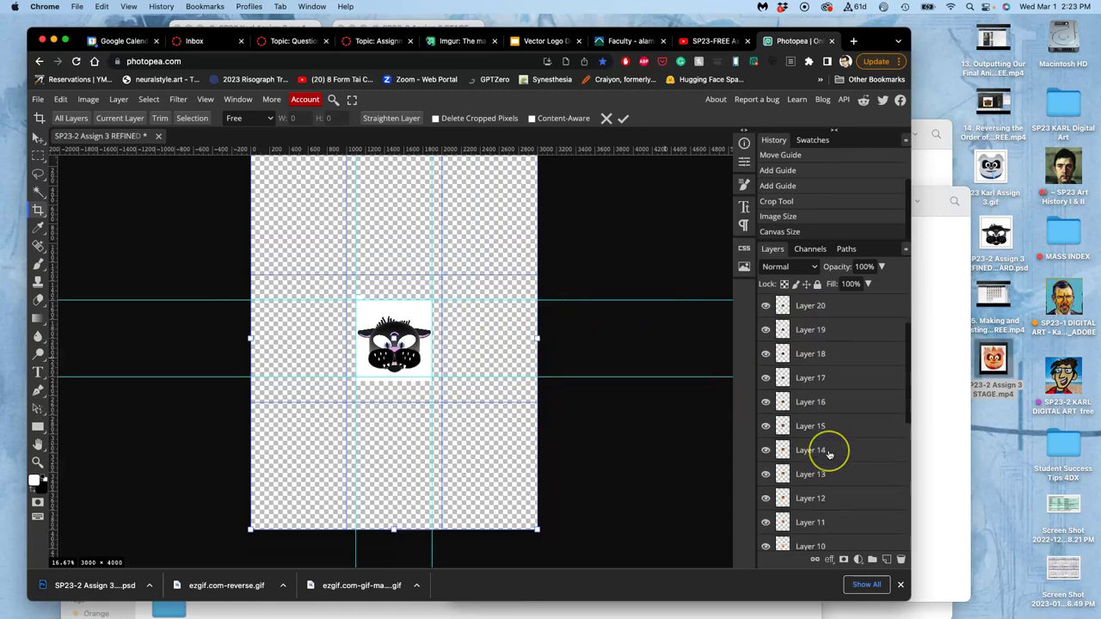
{"action": "scroll", "coordinate": [831, 452], "scroll_direction": "down", "scroll_amount": 10}
{"action": "left_click", "coordinate": [831, 538]}
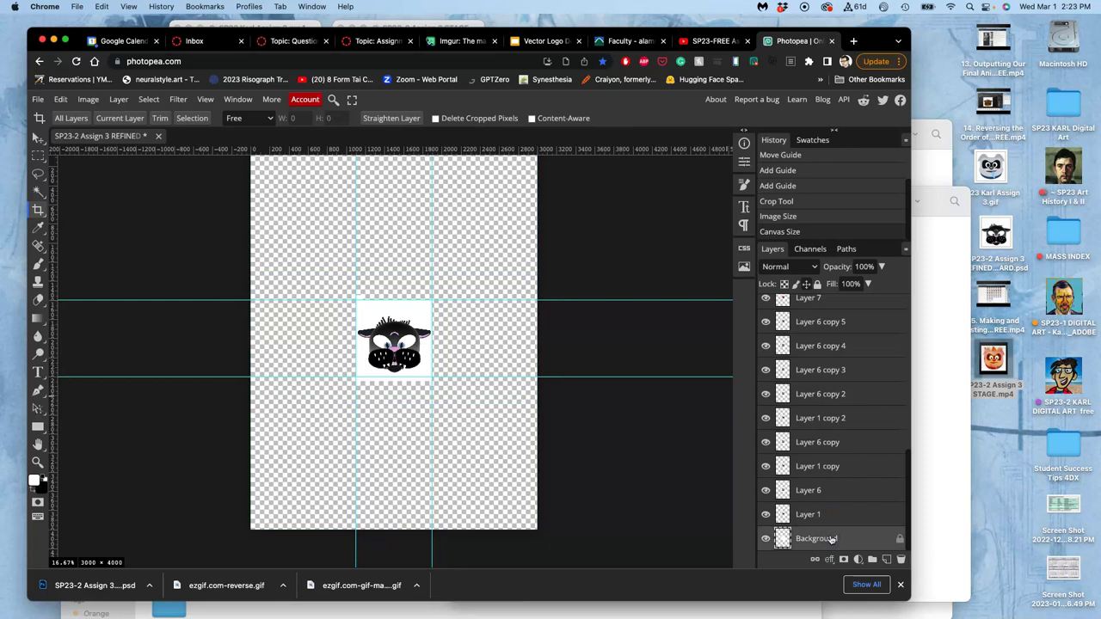
Add new empty layers above the Background layer.
{"action": "left_click", "coordinate": [887, 559]}
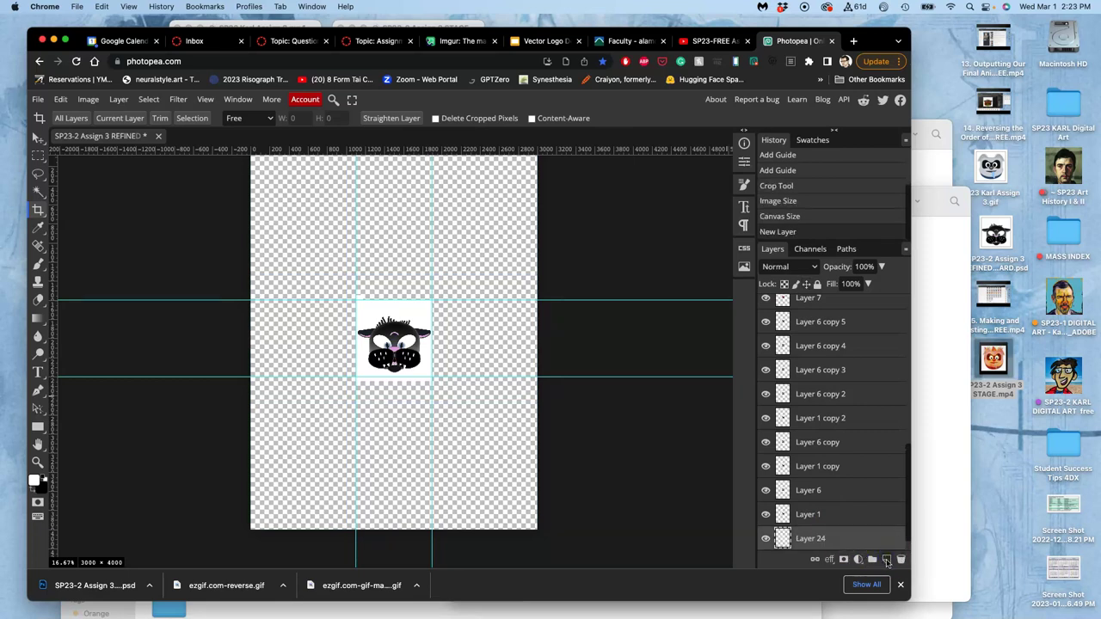
{"action": "left_click", "coordinate": [887, 559]}
{"action": "left_click", "coordinate": [901, 585]}
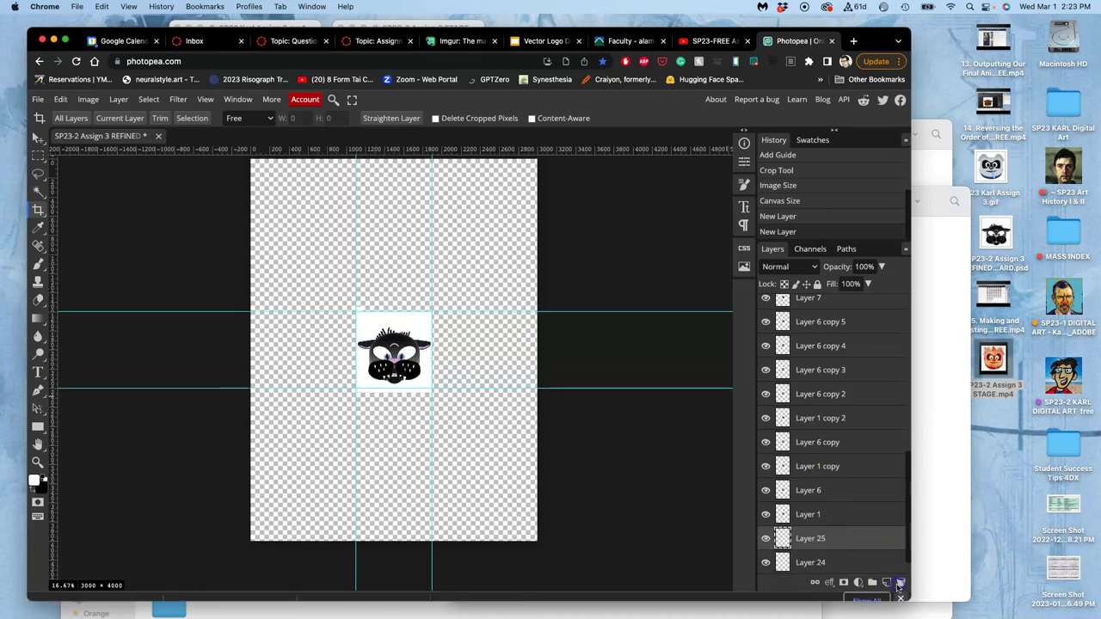
Fill the new Layer 25 with White using Edit > Fill.
{"action": "left_click", "coordinate": [60, 100]}
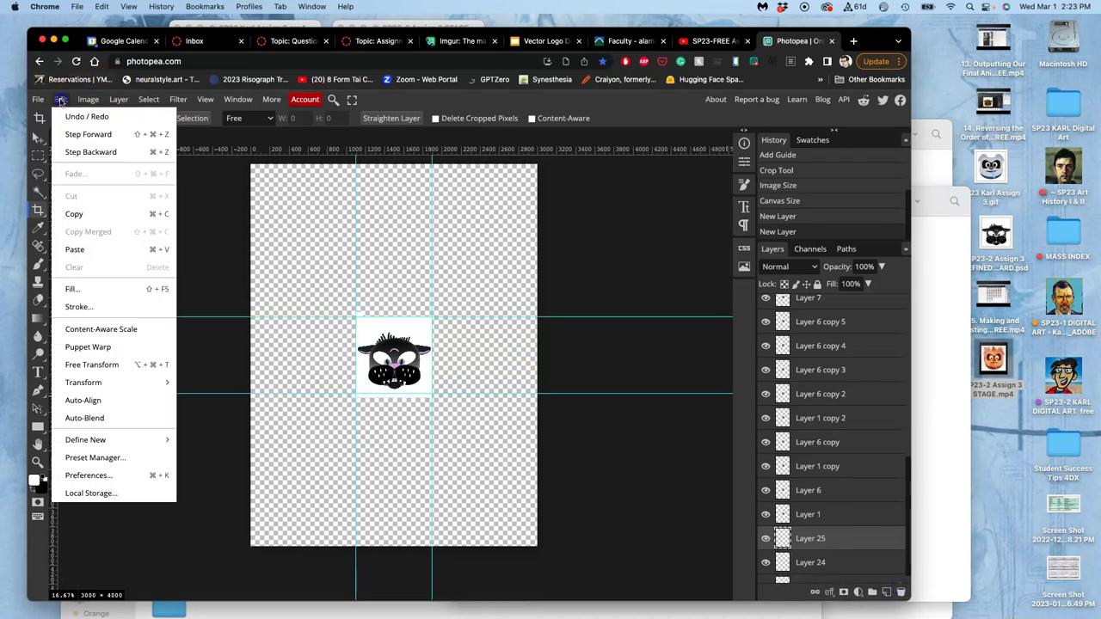
{"action": "left_click", "coordinate": [73, 289]}
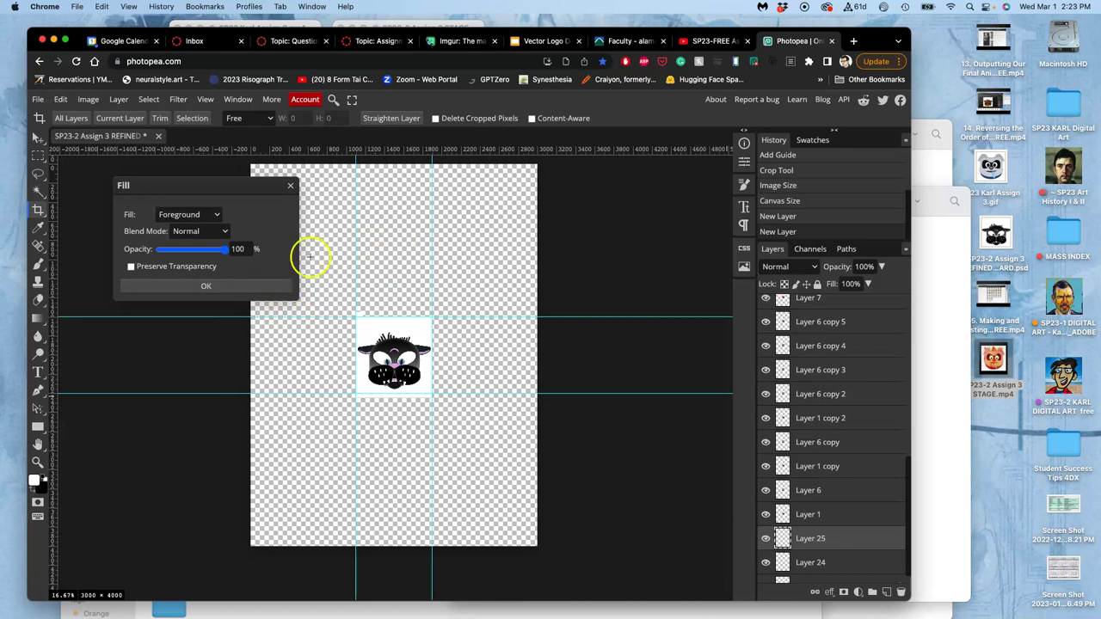
{"action": "left_click", "coordinate": [188, 215]}
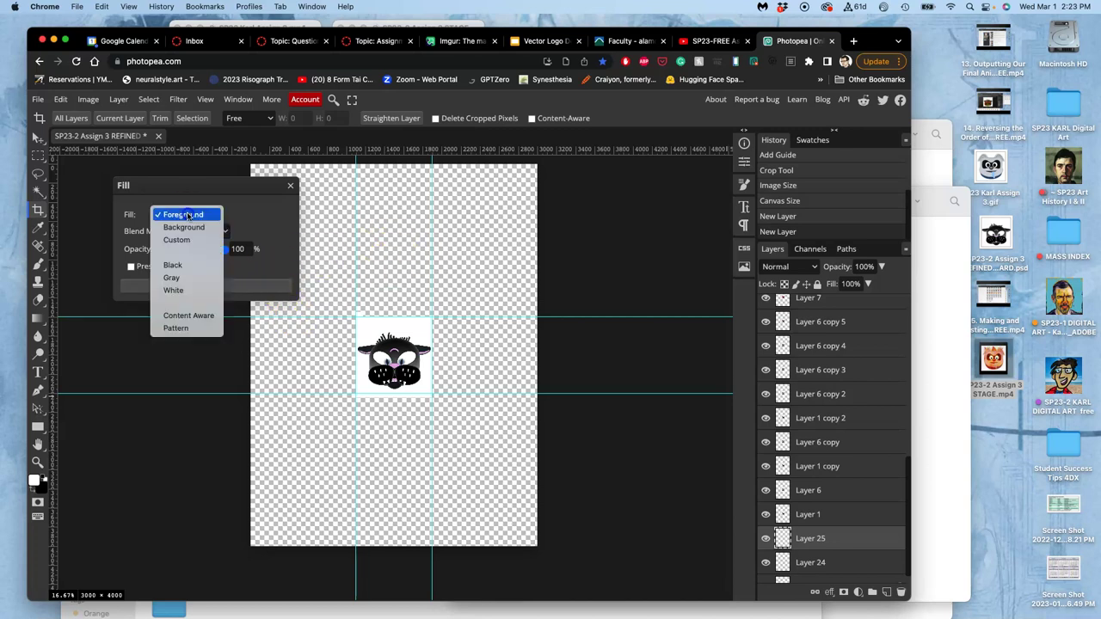
{"action": "left_click", "coordinate": [176, 290]}
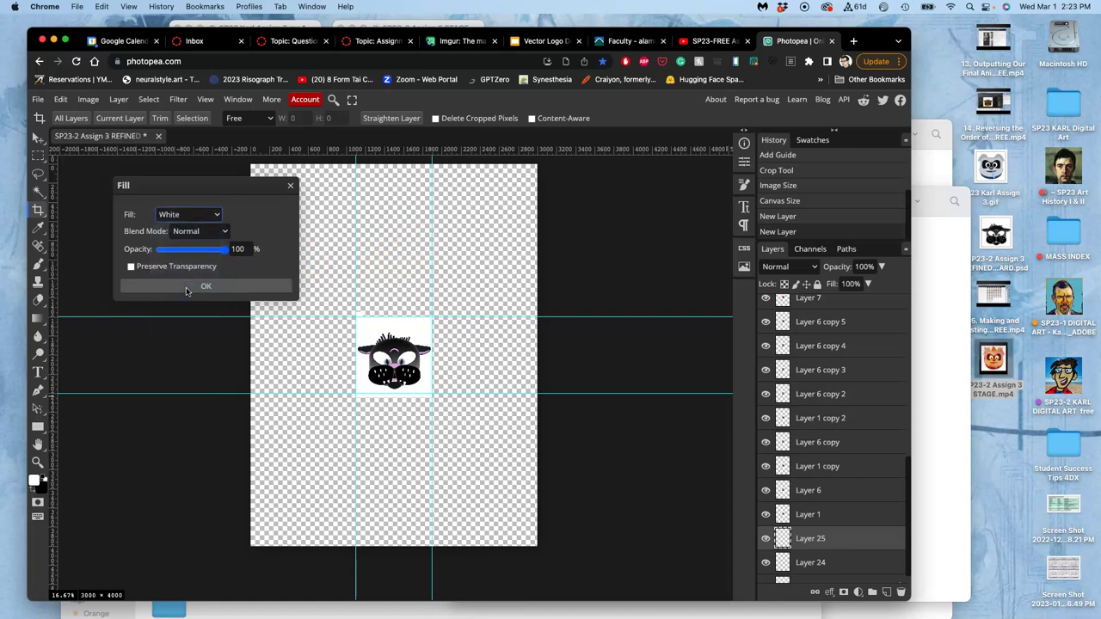
{"action": "left_click", "coordinate": [206, 286]}
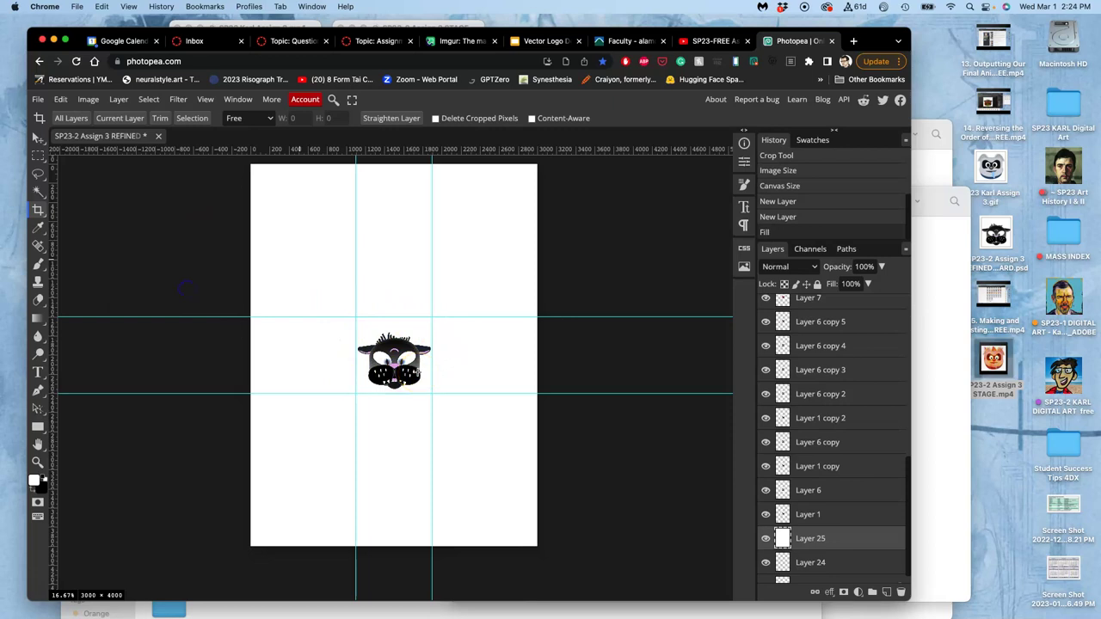
Toggle the guides off and back on with Cmd+;.
{"action": "left_click", "coordinate": [209, 99]}
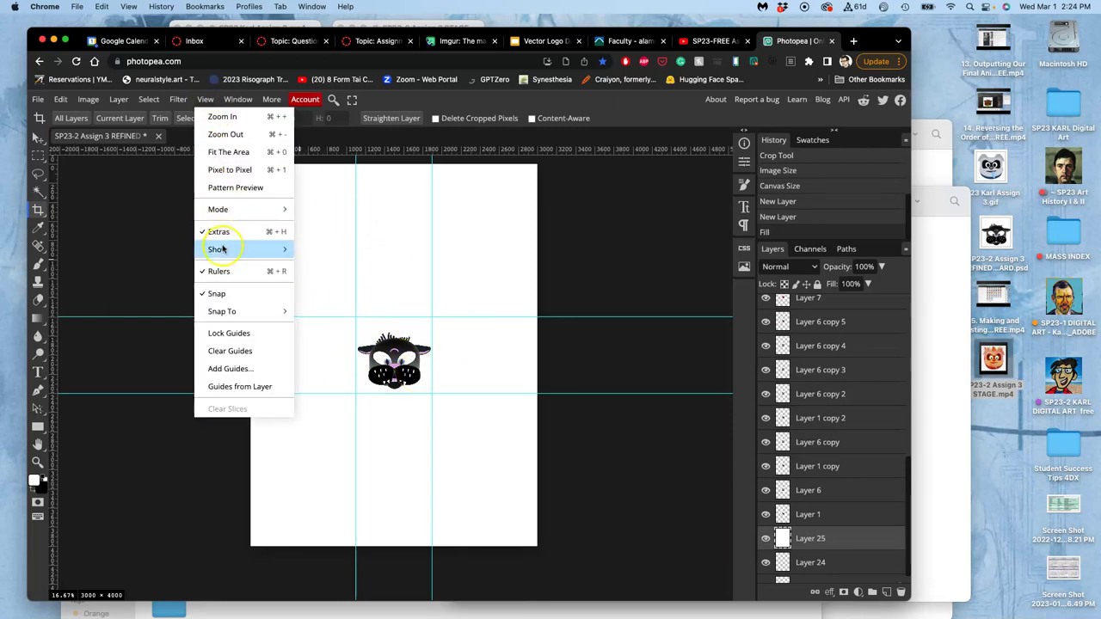
{"action": "mouse_move", "coordinate": [220, 251]}
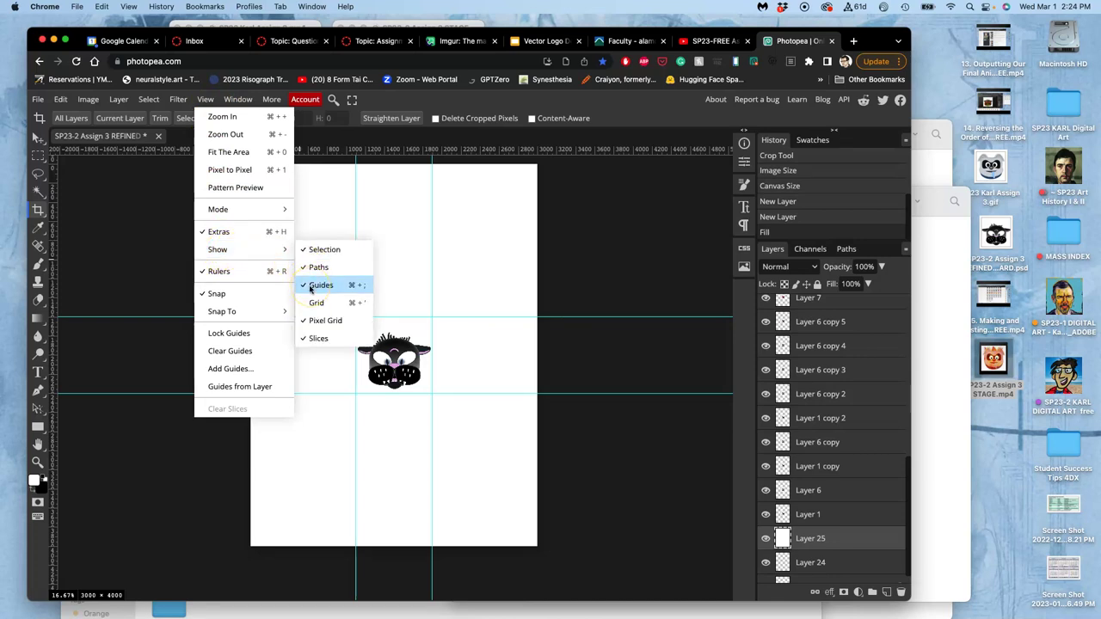
{"action": "left_click", "coordinate": [604, 284]}
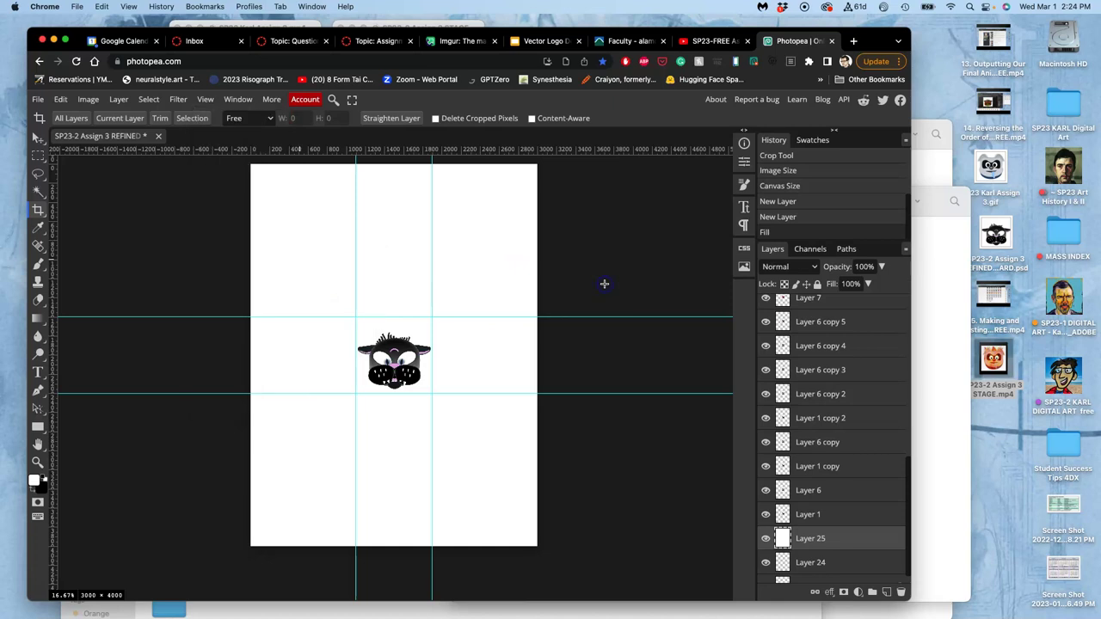
{"action": "key", "text": "super+semicolon"}
{"action": "key", "text": "super+semicolon"}
{"action": "key", "text": "super+semicolon"}
{"action": "key", "text": "super+semicolon"}
{"action": "key", "text": "super+semicolon"}
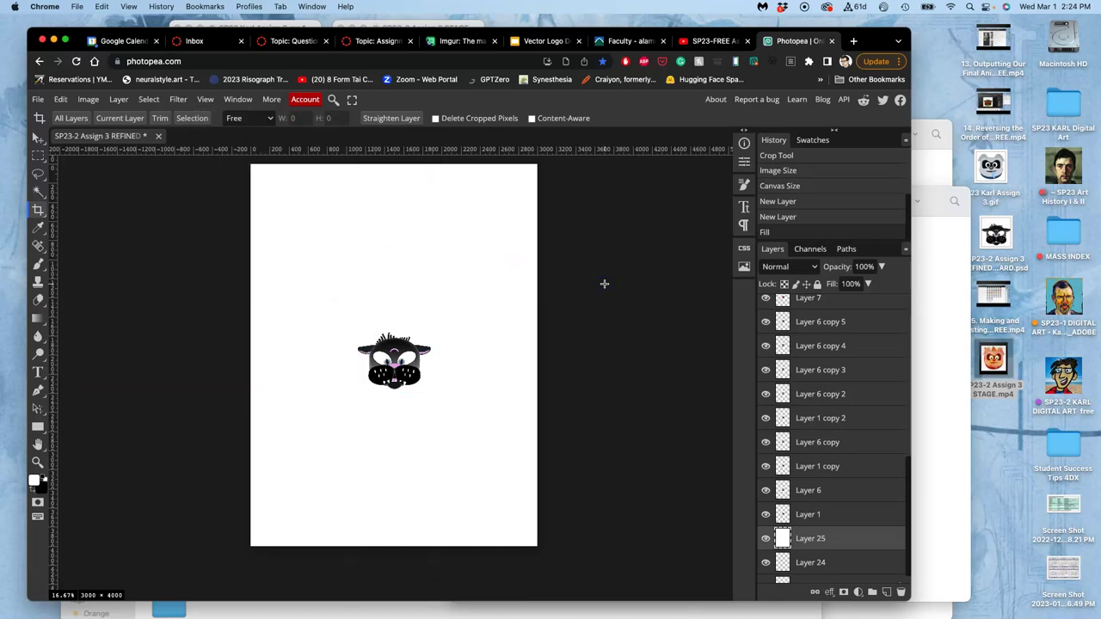
{"action": "key", "text": "super+semicolon"}
Show the grid via View > Show > Grid and zoom in on the cat face.
{"action": "left_click", "coordinate": [207, 101]}
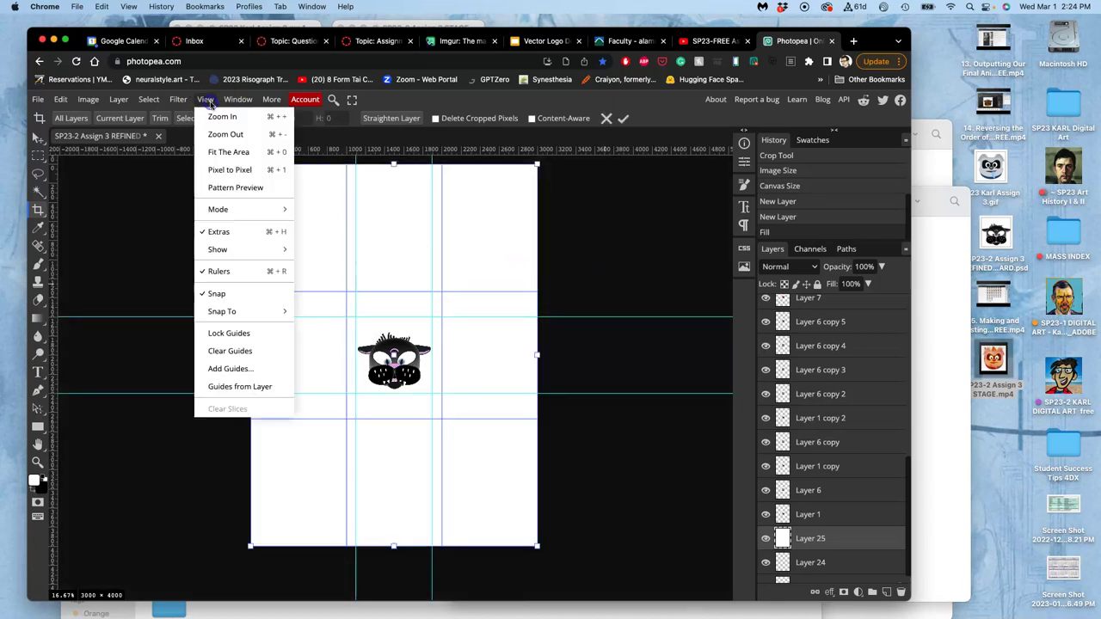
{"action": "mouse_move", "coordinate": [250, 250]}
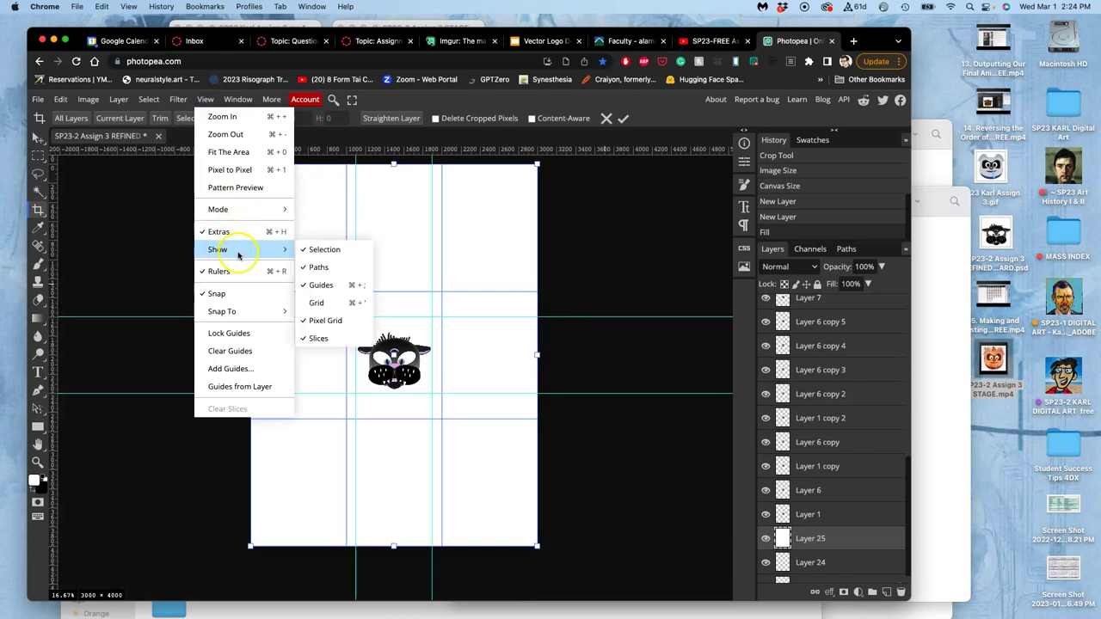
{"action": "left_click", "coordinate": [327, 302]}
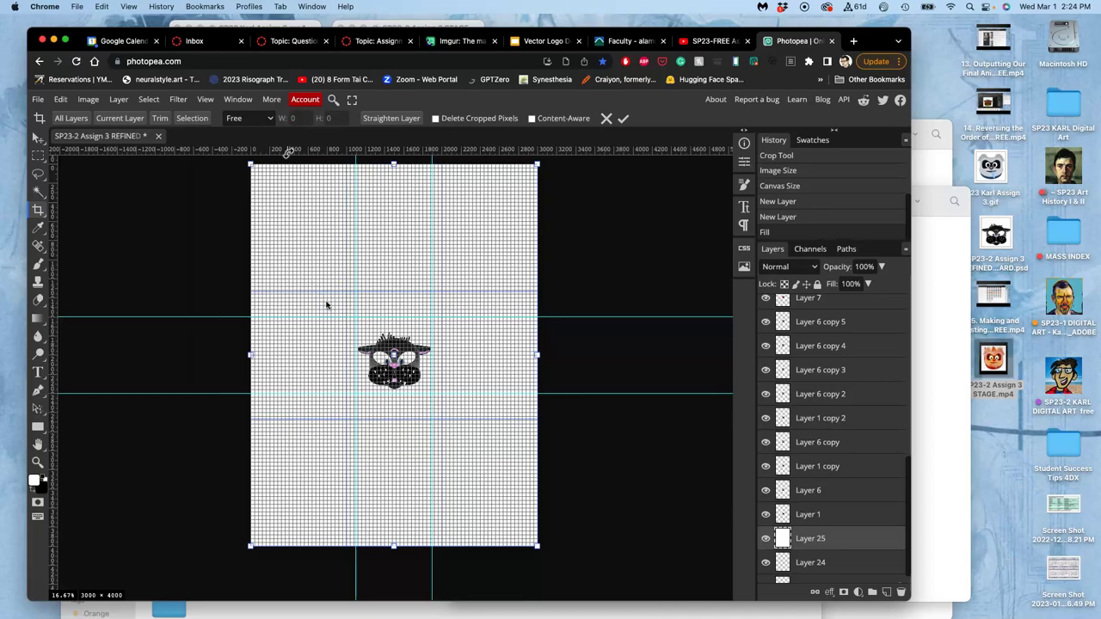
{"action": "key", "text": "super+equal"}
{"action": "key", "text": "super+equal"}
{"action": "key", "text": "super+equal"}
{"action": "key", "text": "super+equal"}
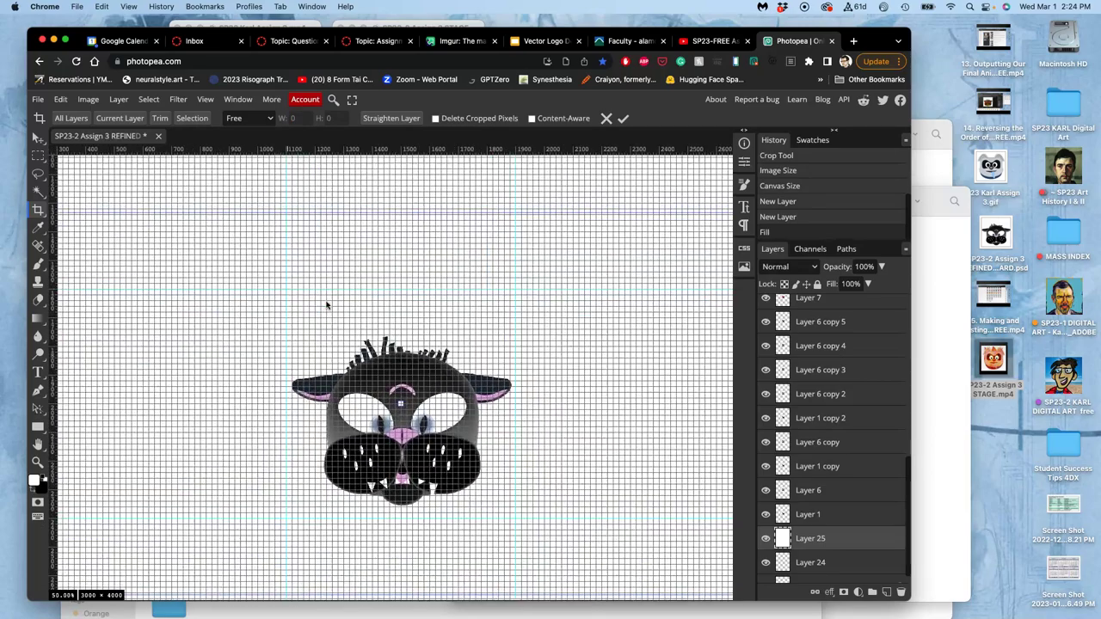
{"action": "scroll", "coordinate": [327, 304], "scroll_direction": "down", "scroll_amount": 2}
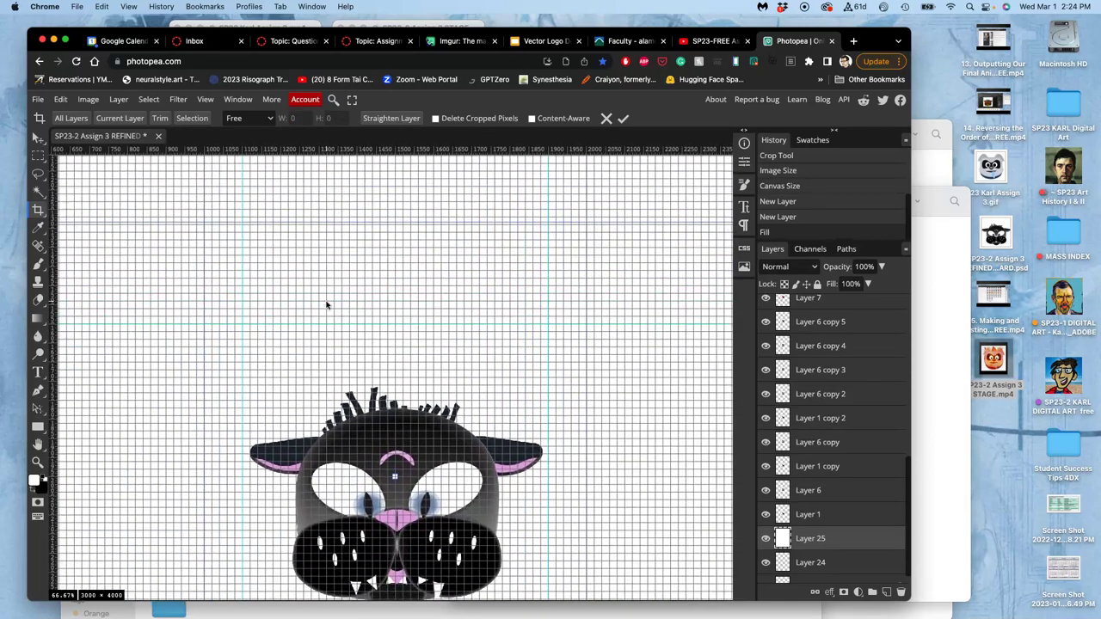
{"action": "scroll", "coordinate": [327, 304], "scroll_direction": "down", "scroll_amount": 3}
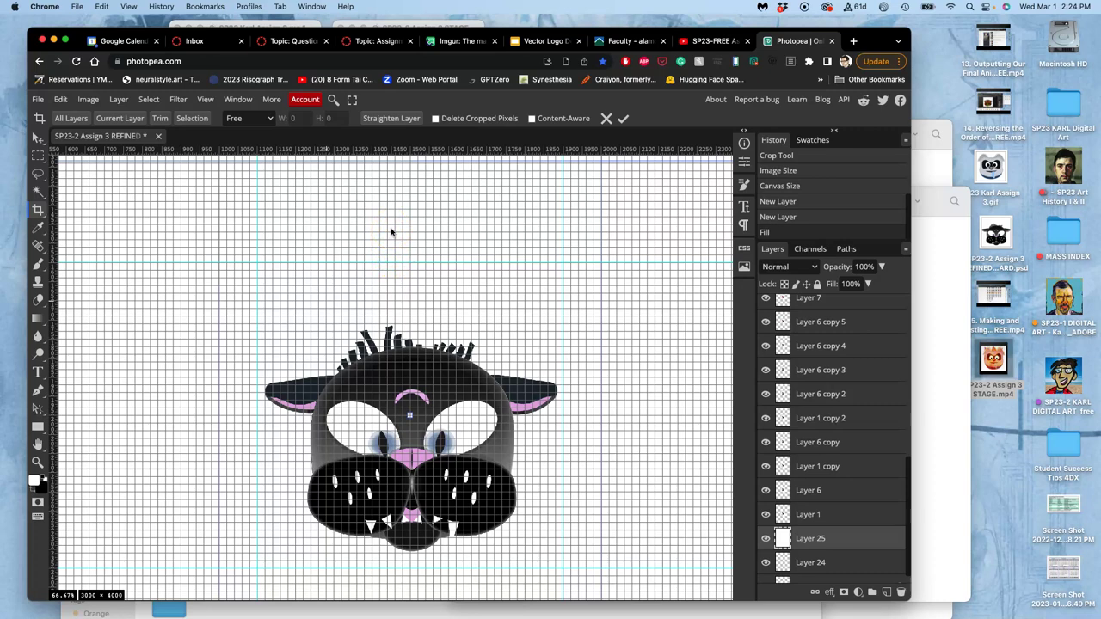
{"action": "scroll", "coordinate": [408, 154], "scroll_direction": "up", "scroll_amount": 5}
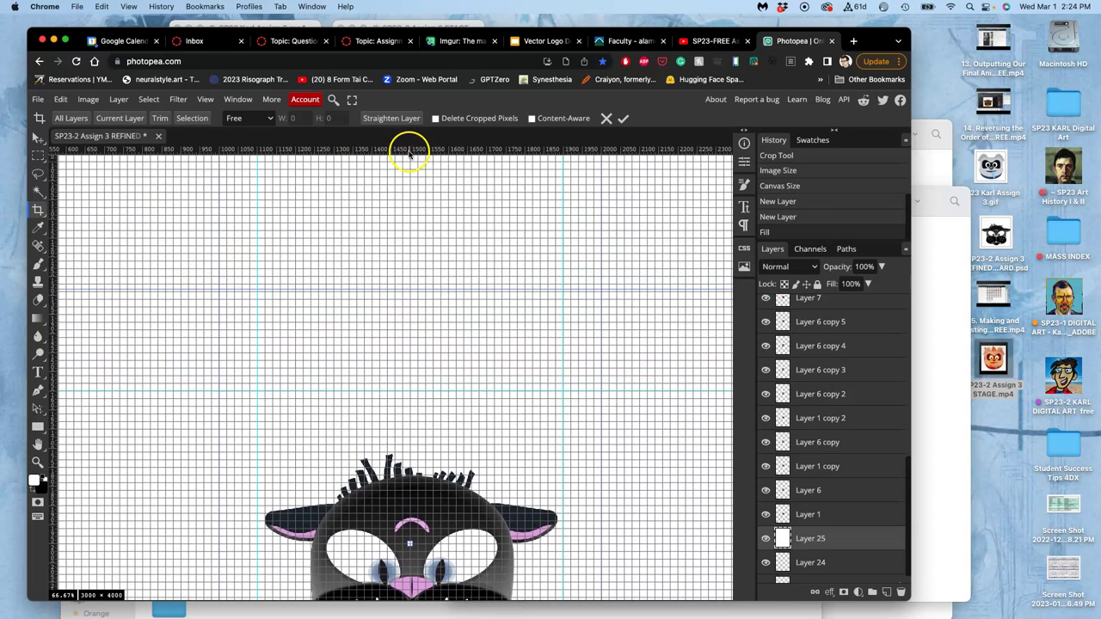
Drag out a horizontal guide and a vertical guide at about X 1067 px.
{"action": "left_click_drag", "start_coordinate": [410, 153], "coordinate": [406, 392]}
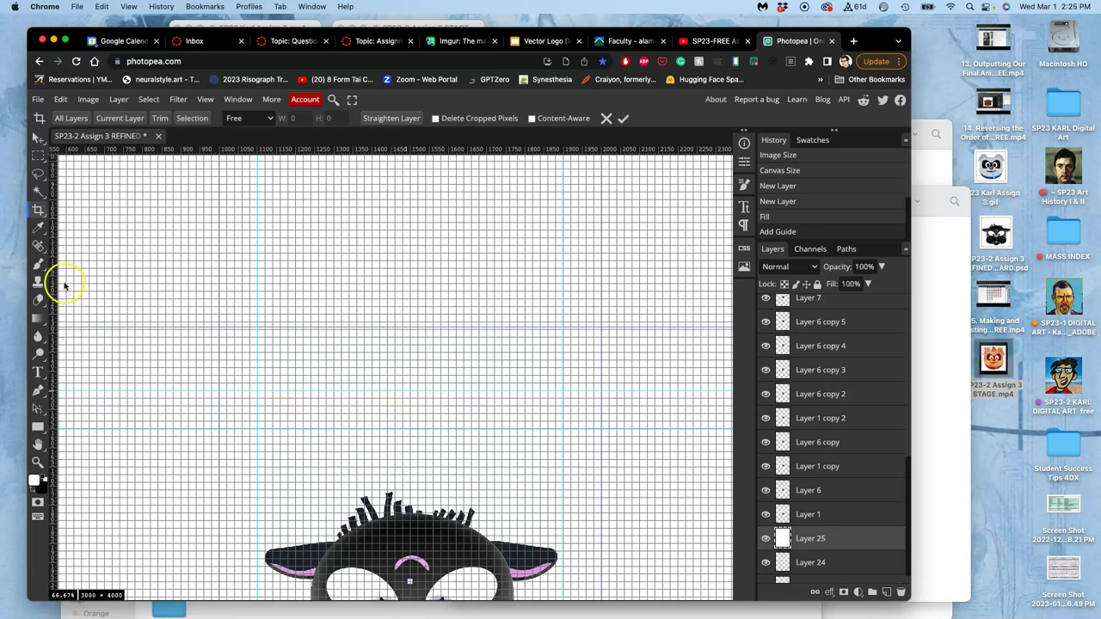
{"action": "left_click_drag", "start_coordinate": [53, 284], "coordinate": [335, 288]}
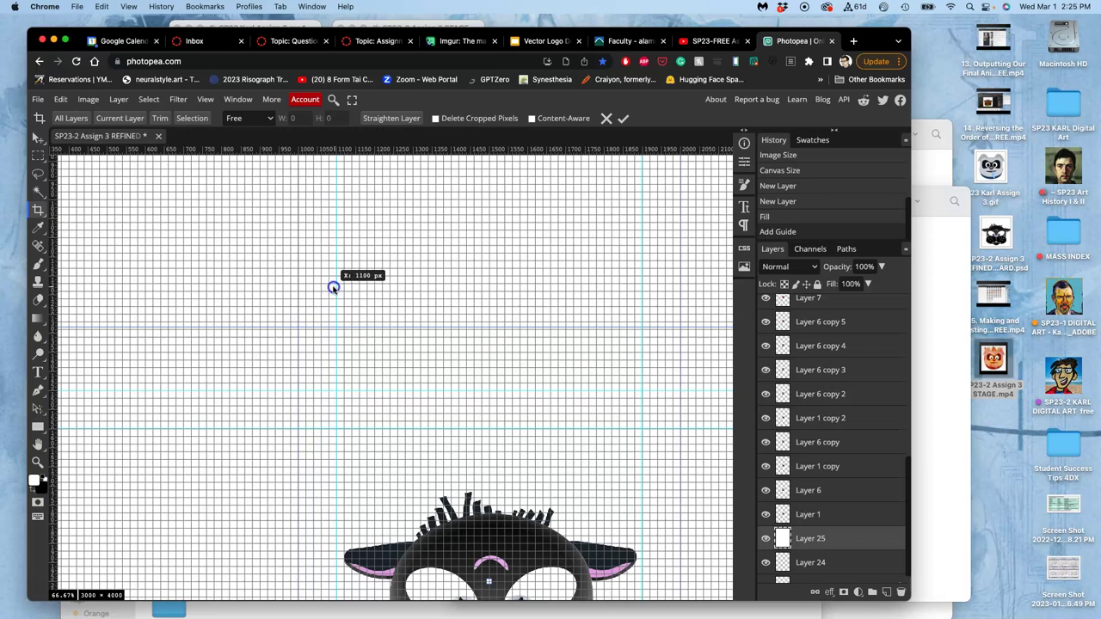
{"action": "left_click_drag", "start_coordinate": [332, 287], "coordinate": [299, 294]}
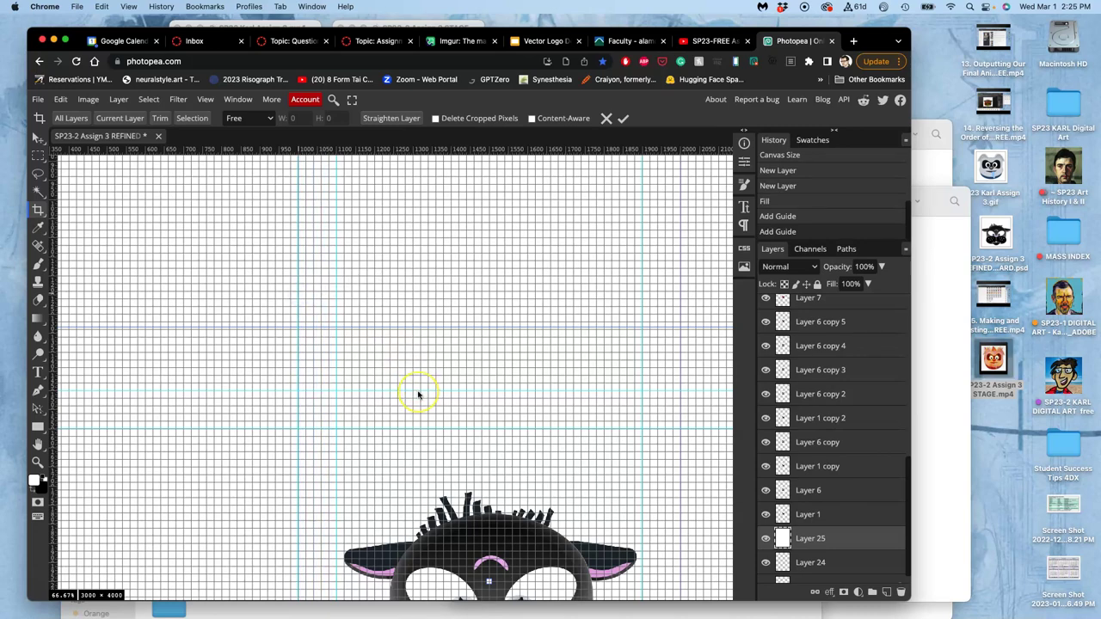
Add a horizontal guide at Y 2500 px and vertical guides at about X 1760 and 1960 px.
{"action": "scroll", "coordinate": [418, 394], "scroll_direction": "down", "scroll_amount": 5}
{"action": "scroll", "coordinate": [418, 395], "scroll_direction": "right", "scroll_amount": 2}
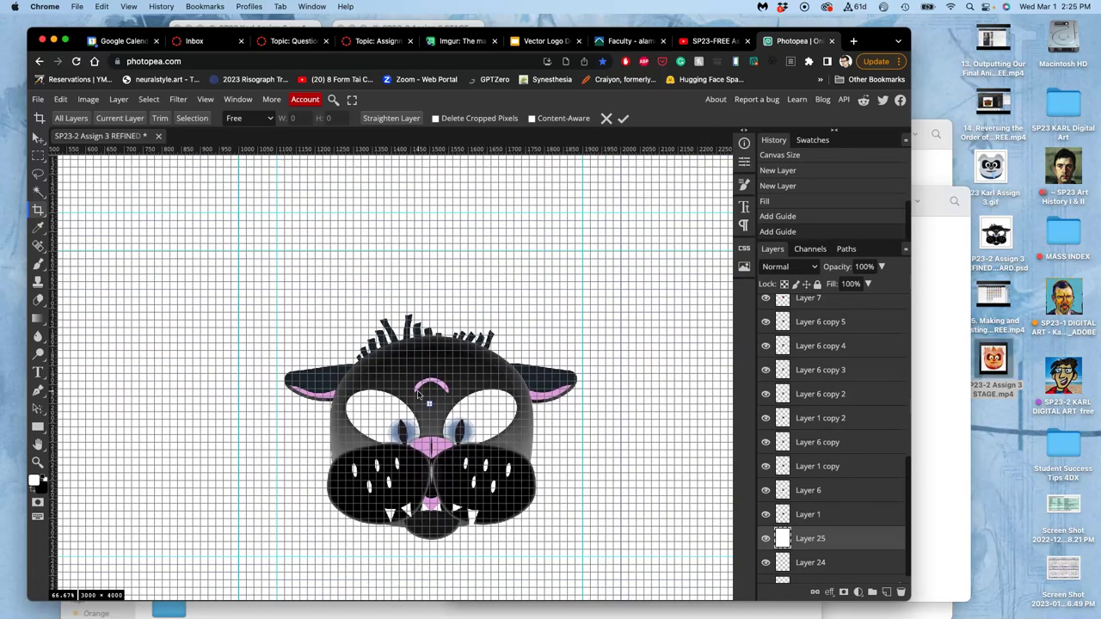
{"action": "scroll", "coordinate": [418, 395], "scroll_direction": "down", "scroll_amount": 3}
{"action": "scroll", "coordinate": [418, 395], "scroll_direction": "right", "scroll_amount": 1}
{"action": "scroll", "coordinate": [411, 172], "scroll_direction": "up", "scroll_amount": 3}
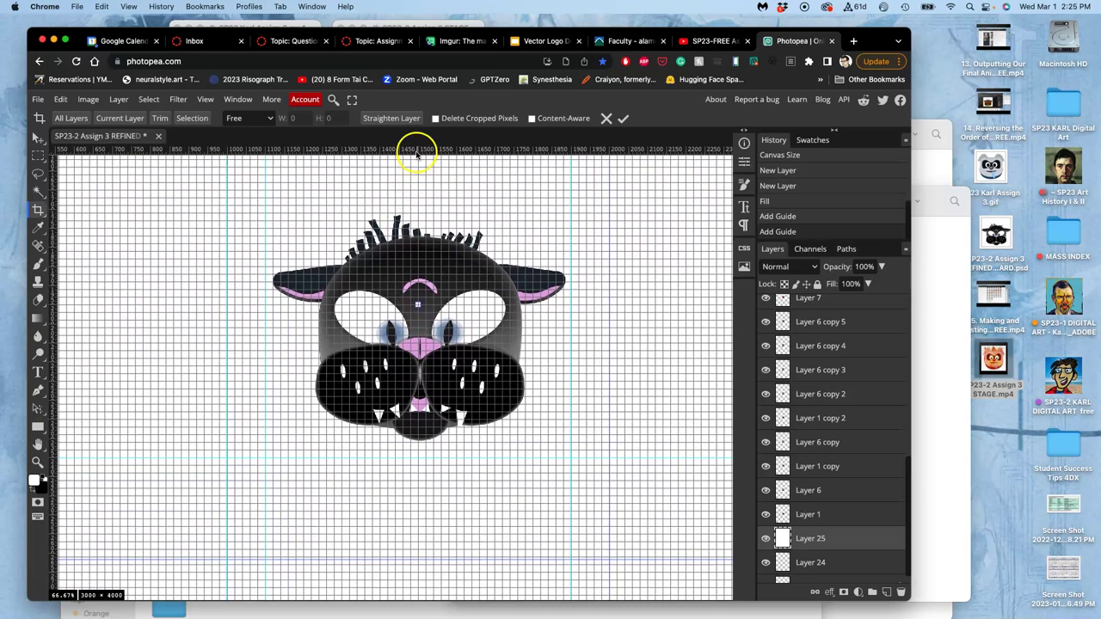
{"action": "mouse_move", "coordinate": [414, 150]}
{"action": "left_mouse_down"}
{"action": "mouse_move", "coordinate": [456, 406]}
{"action": "mouse_move", "coordinate": [458, 578]}
{"action": "left_mouse_up"}
{"action": "scroll", "coordinate": [60, 381], "scroll_direction": "left", "scroll_amount": 5}
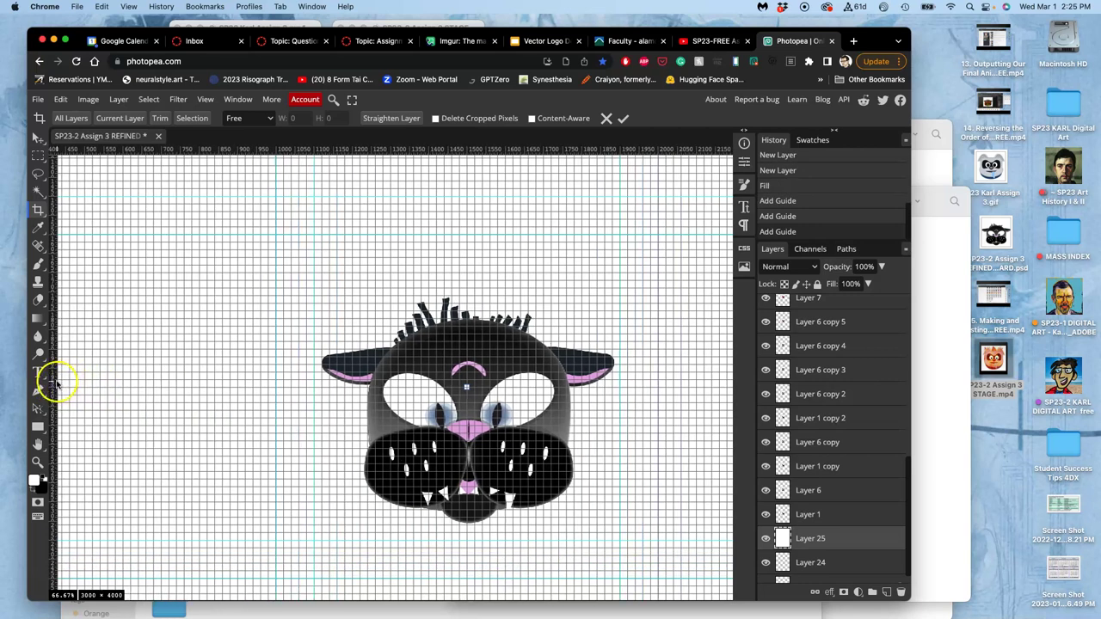
{"action": "left_click_drag", "start_coordinate": [52, 381], "coordinate": [606, 333]}
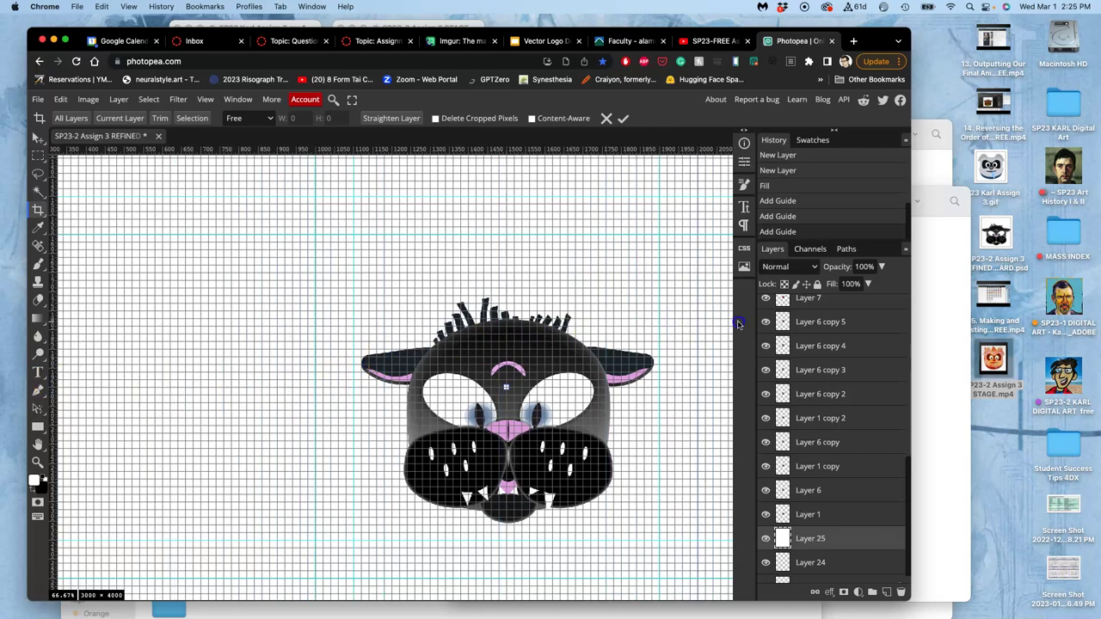
{"action": "left_click_drag", "start_coordinate": [722, 319], "coordinate": [696, 320]}
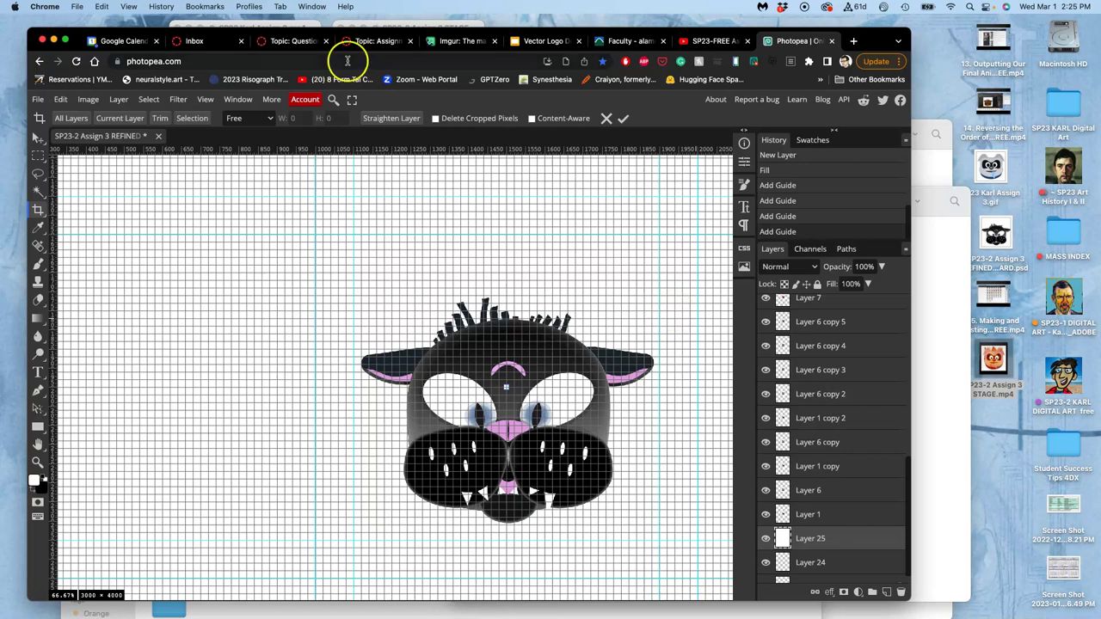
Hide the grid, fit the whole page with Cmd+0, and drag a thin crop area across the top.
{"action": "left_click", "coordinate": [207, 102]}
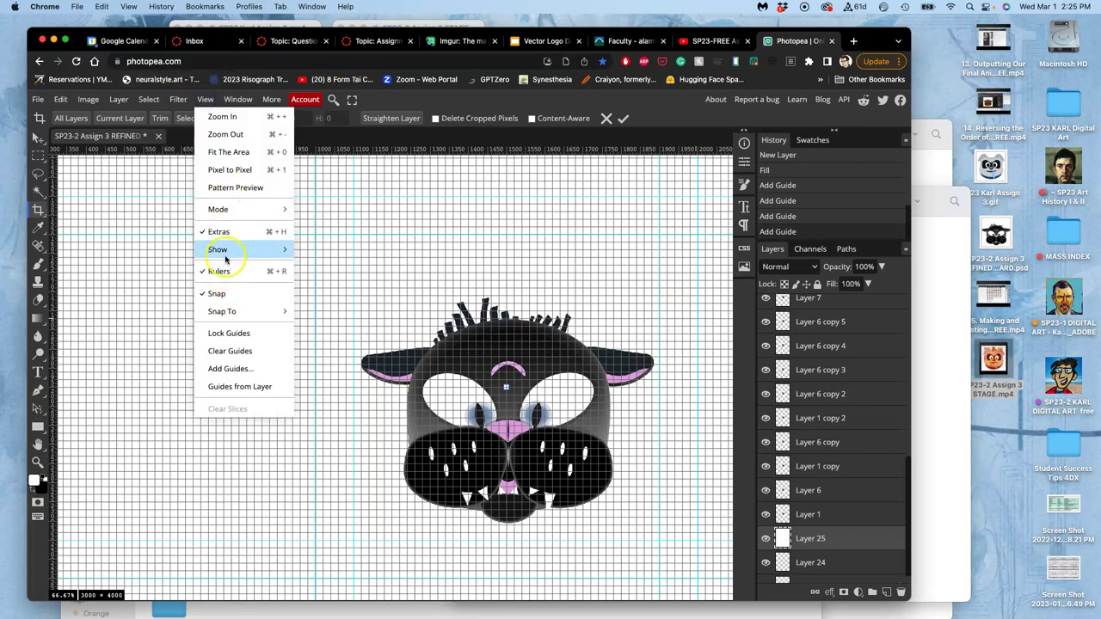
{"action": "mouse_move", "coordinate": [273, 250]}
{"action": "left_click", "coordinate": [315, 303]}
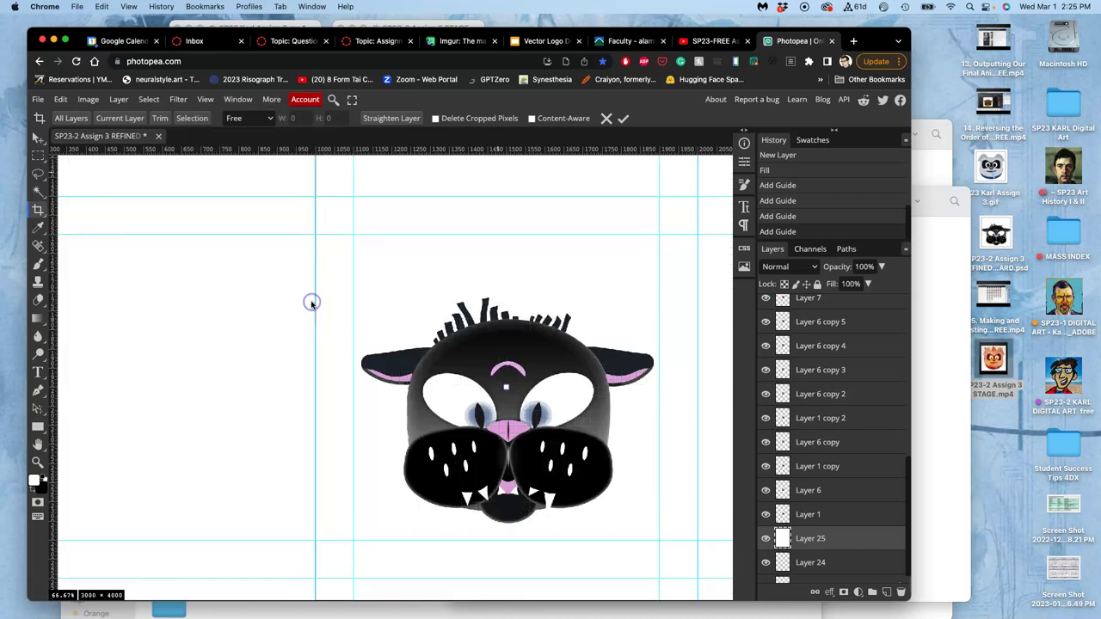
{"action": "scroll", "coordinate": [276, 305], "scroll_direction": "right", "scroll_amount": 2}
{"action": "scroll", "coordinate": [277, 305], "scroll_direction": "down", "scroll_amount": 1}
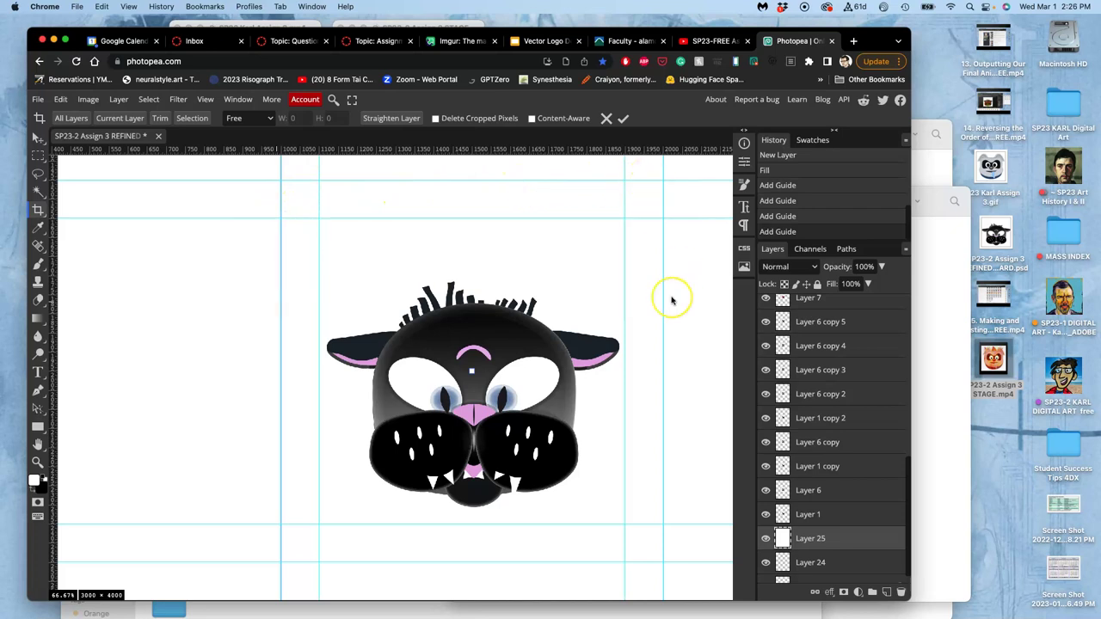
{"action": "key", "text": "super+0"}
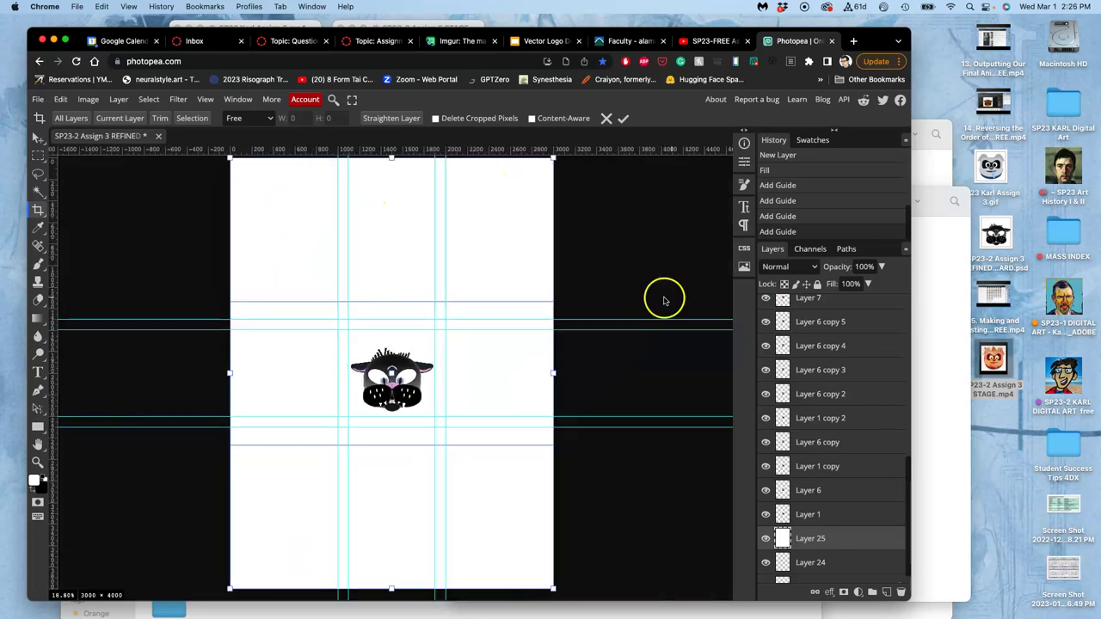
{"action": "left_click_drag", "start_coordinate": [627, 283], "coordinate": [349, 279]}
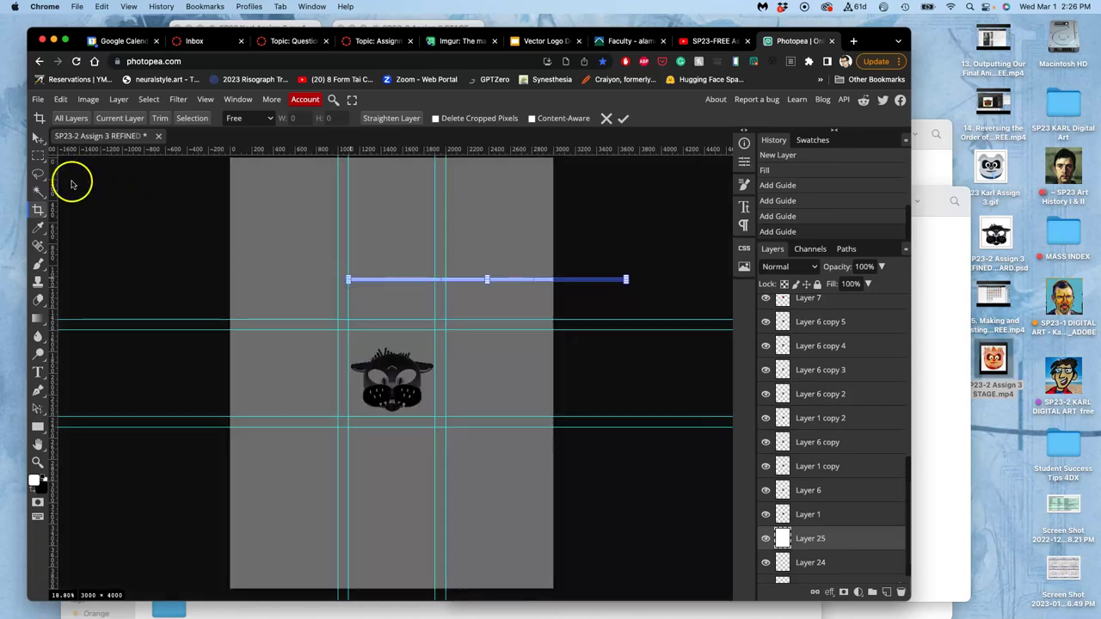
Switch to the Lasso tool, move the browser aside, and close both Get Info windows.
{"action": "left_click", "coordinate": [38, 175]}
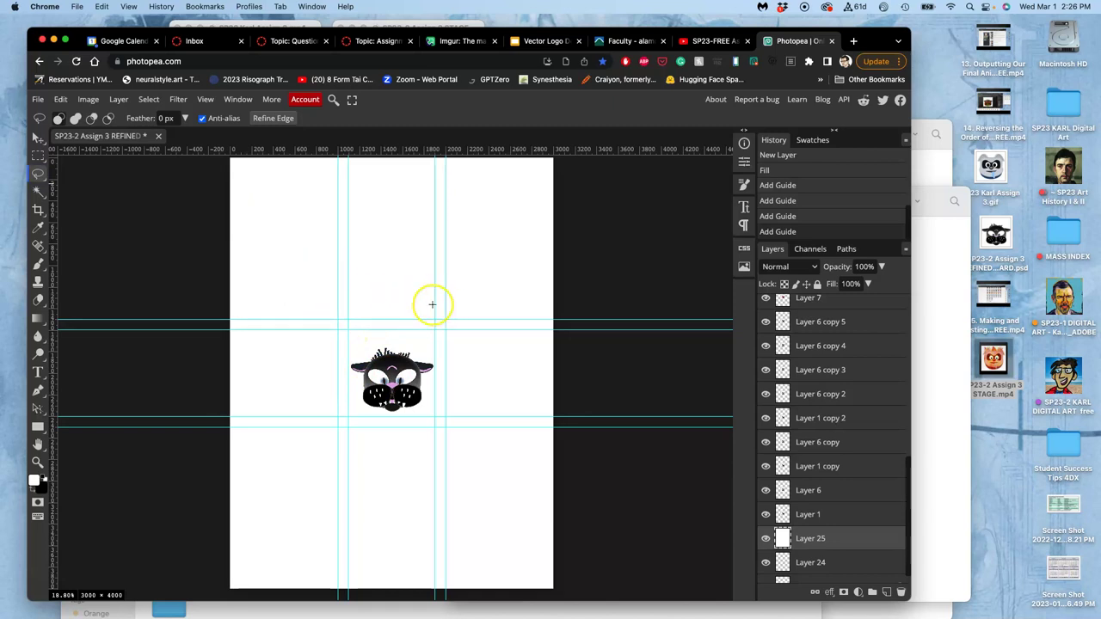
{"action": "left_click_drag", "start_coordinate": [74, 29], "coordinate": [247, 21]}
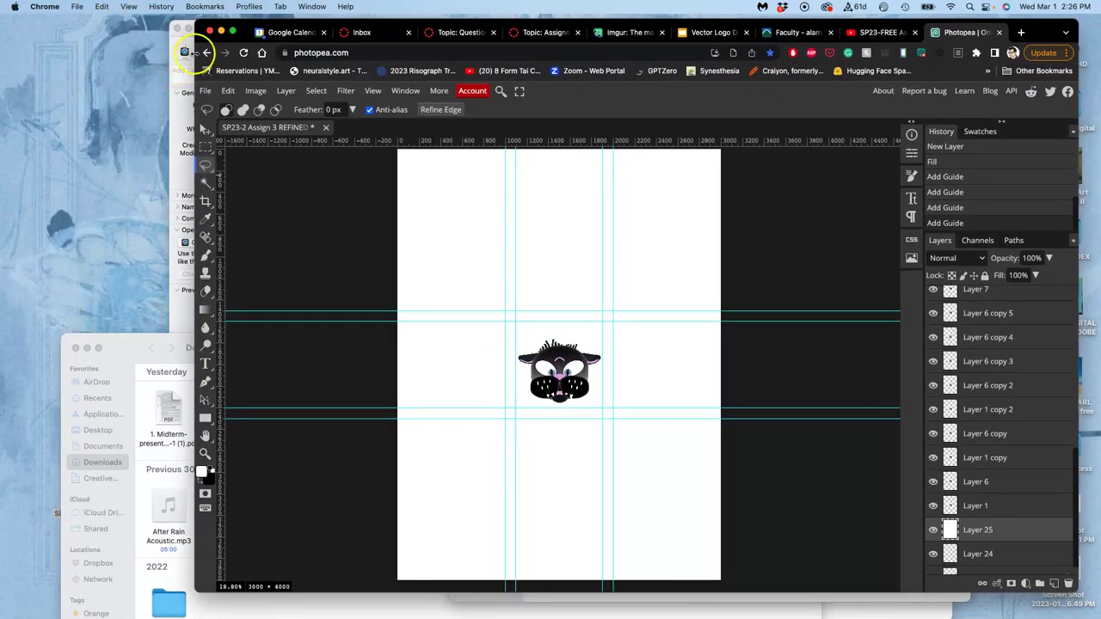
{"action": "left_click_drag", "start_coordinate": [186, 51], "coordinate": [436, 70]}
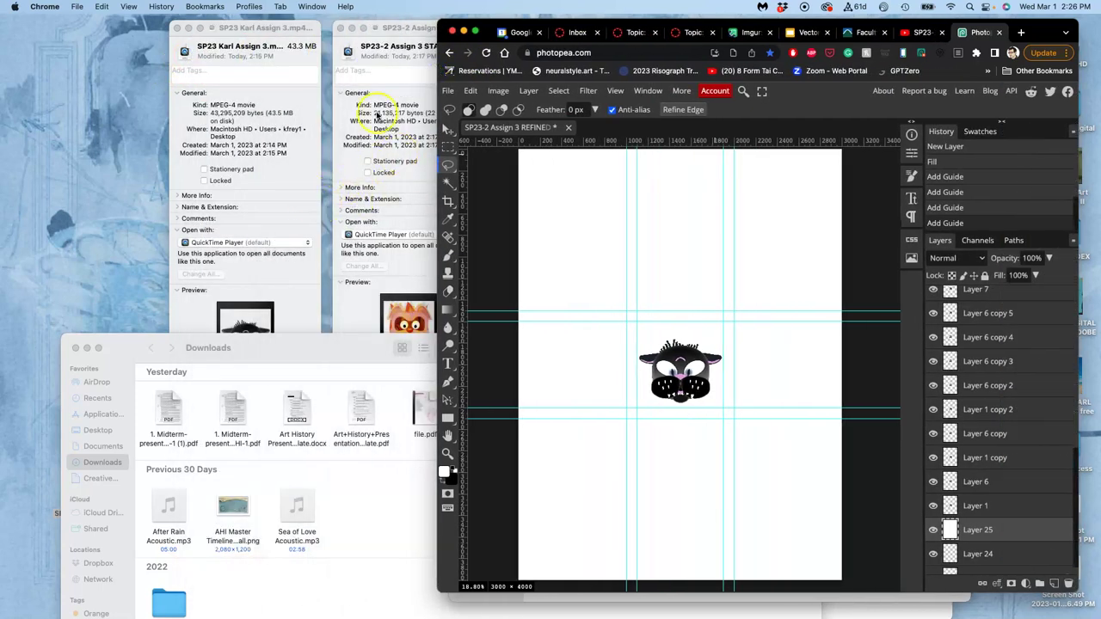
{"action": "left_click", "coordinate": [341, 29]}
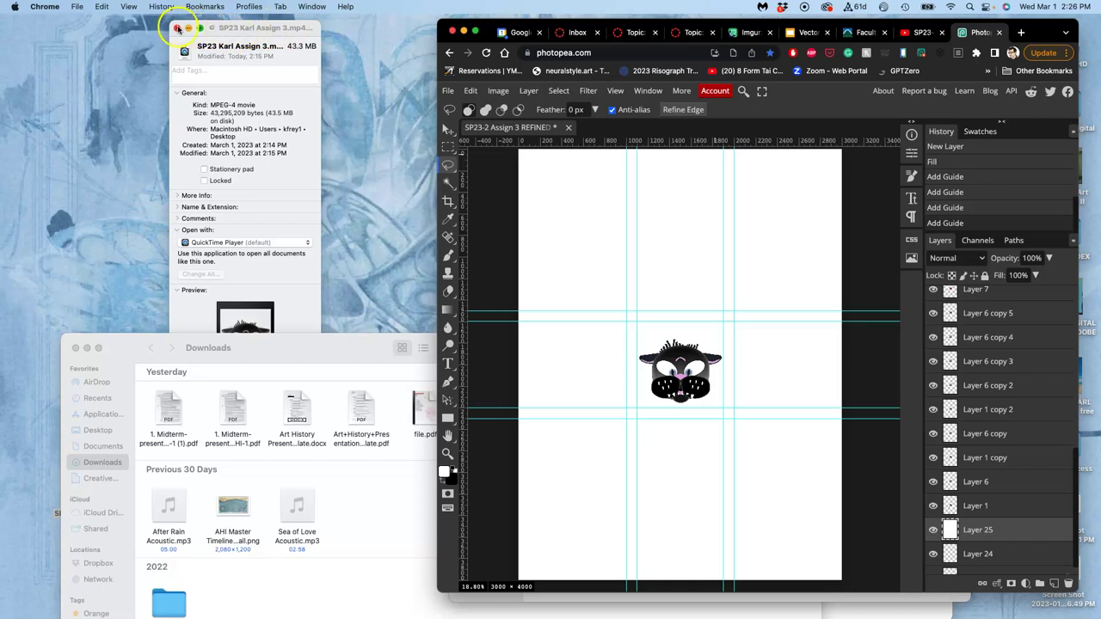
{"action": "left_click", "coordinate": [177, 28]}
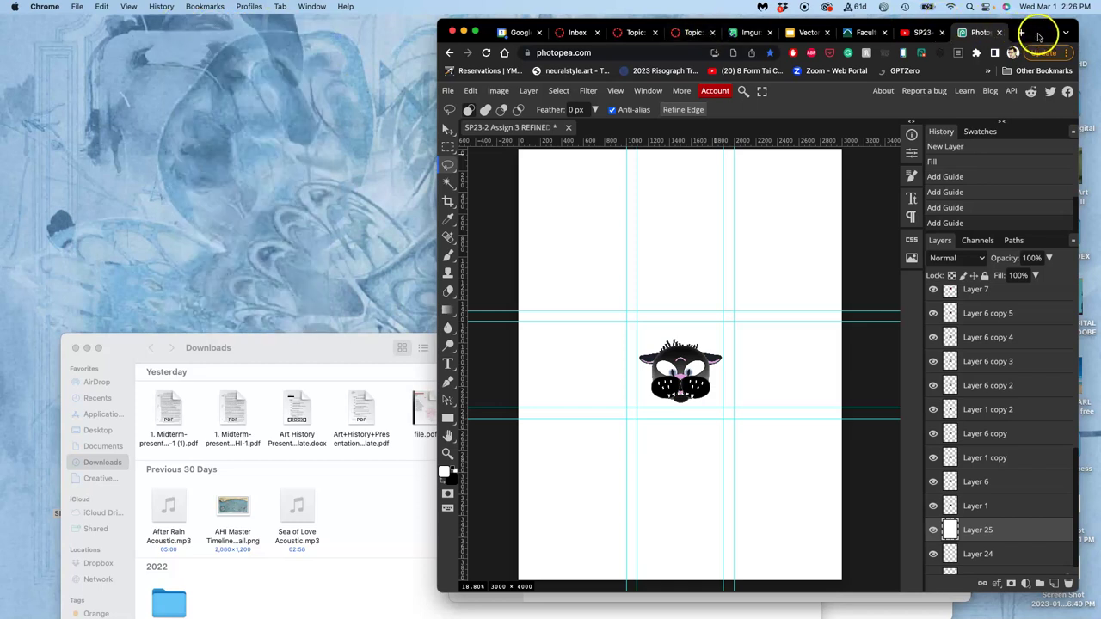
Open the storyboard sketch JPG in Preview and position it beside Photopea.
{"action": "left_click_drag", "start_coordinate": [1039, 32], "coordinate": [733, 84]}
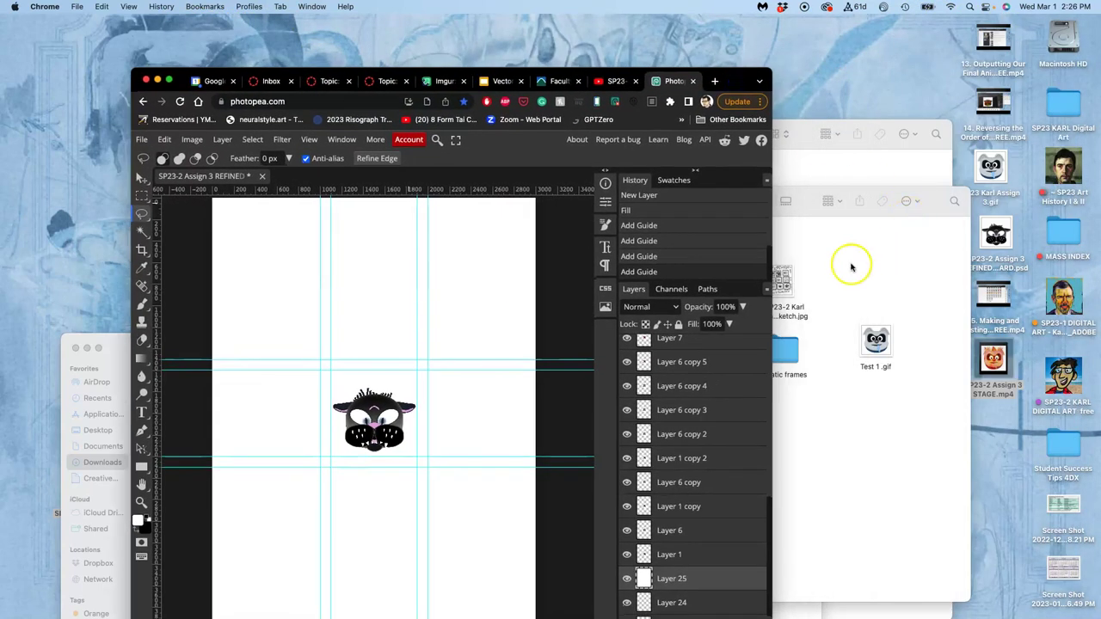
{"action": "double_click", "coordinate": [783, 281]}
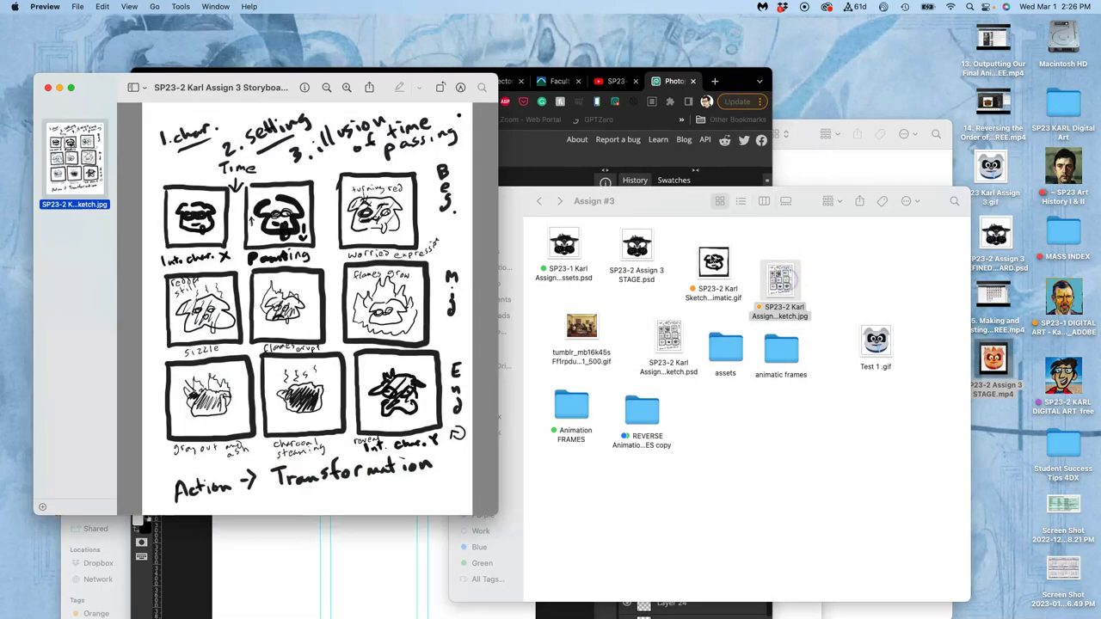
{"action": "left_click_drag", "start_coordinate": [421, 79], "coordinate": [257, 20]}
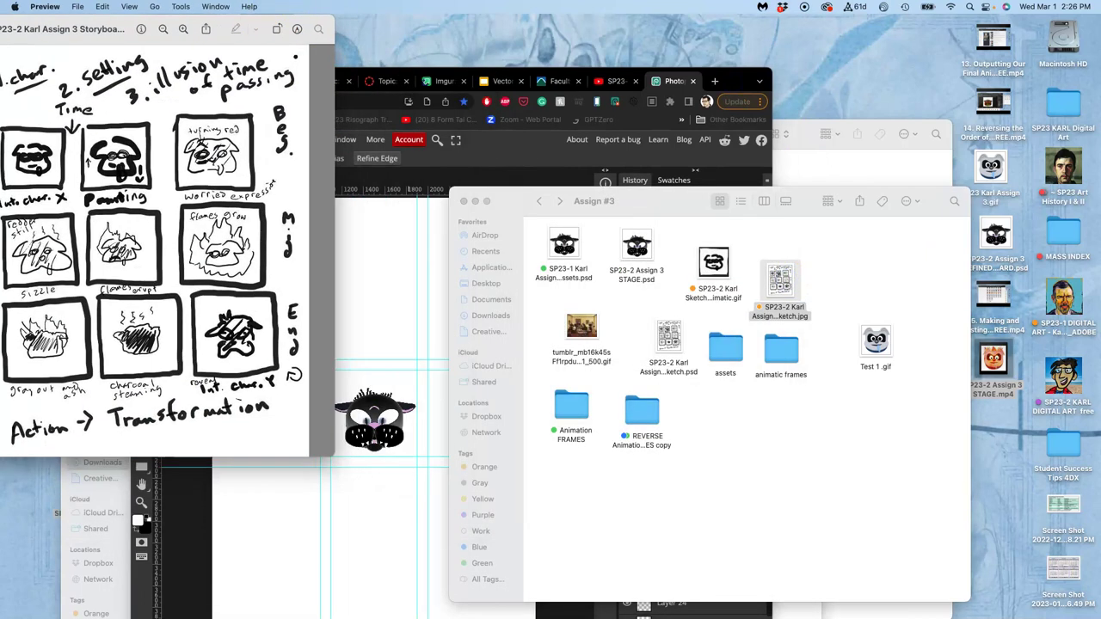
Place Photopea beside the sketch and move Layer 23's cat head into the bottom-right cell.
{"action": "left_click", "coordinate": [382, 215]}
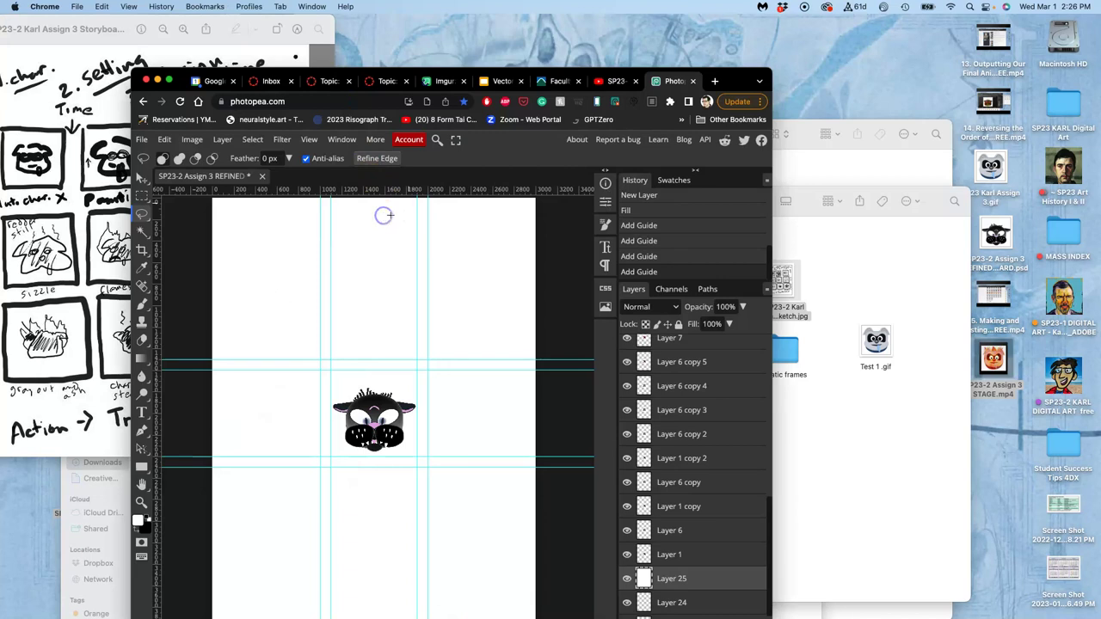
{"action": "left_click_drag", "start_coordinate": [733, 80], "coordinate": [931, 31]}
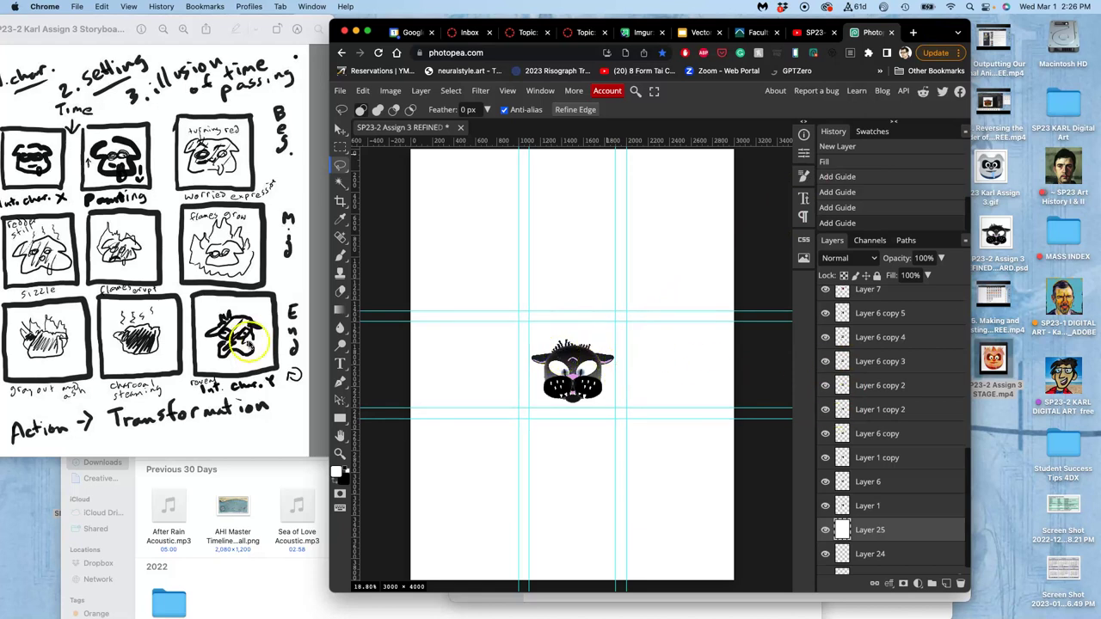
{"action": "scroll", "coordinate": [848, 356], "scroll_direction": "up", "scroll_amount": 5}
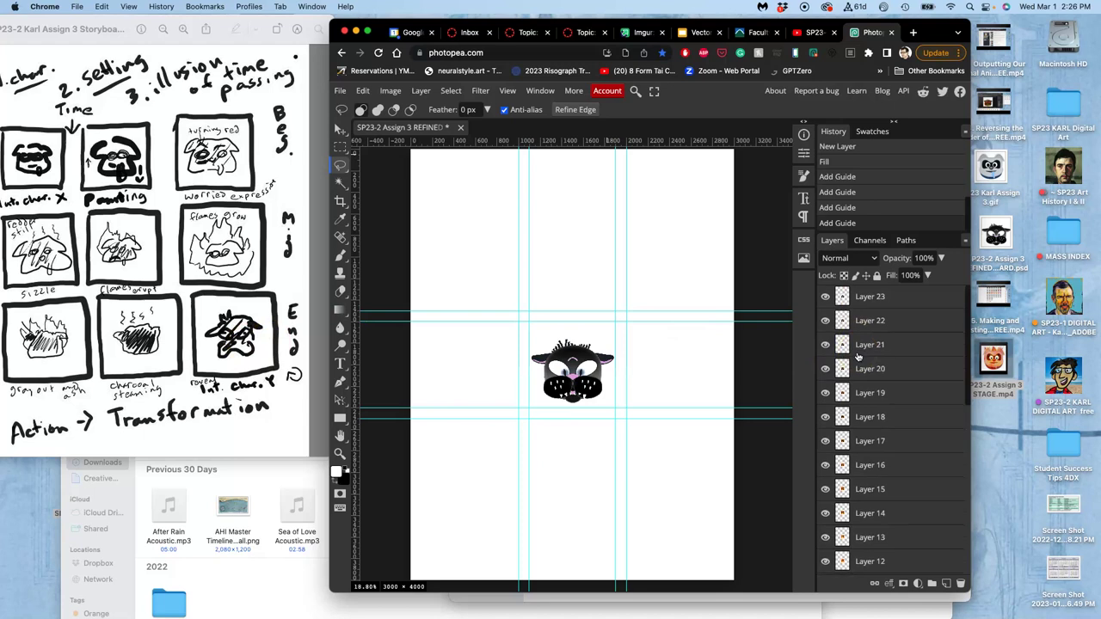
{"action": "scroll", "coordinate": [858, 356], "scroll_direction": "up", "scroll_amount": 3}
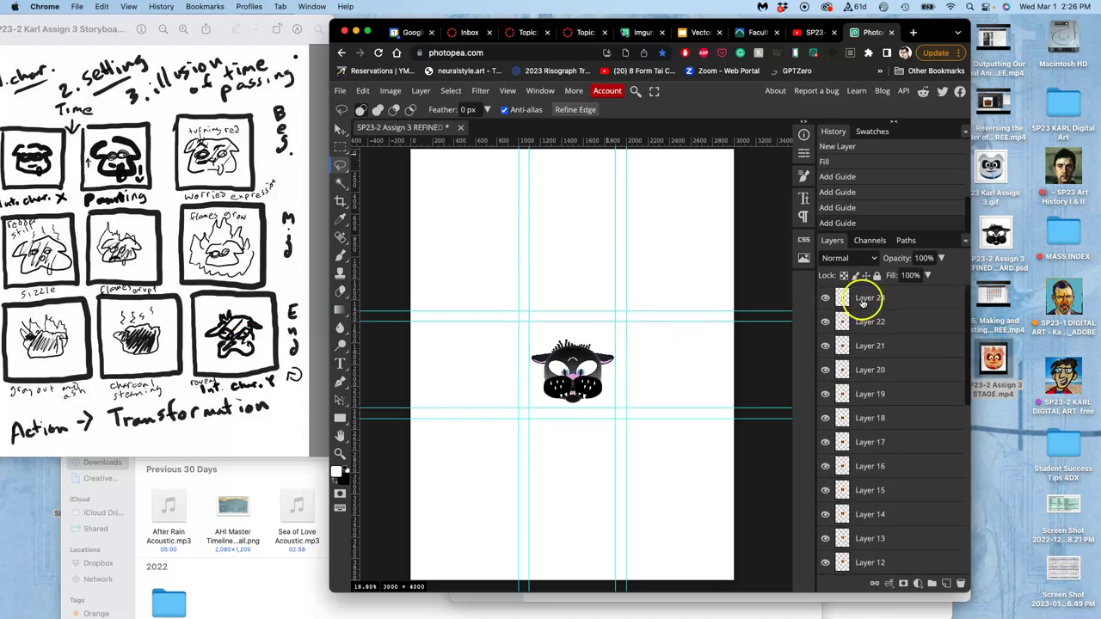
{"action": "left_click", "coordinate": [863, 299]}
{"action": "left_click", "coordinate": [340, 128]}
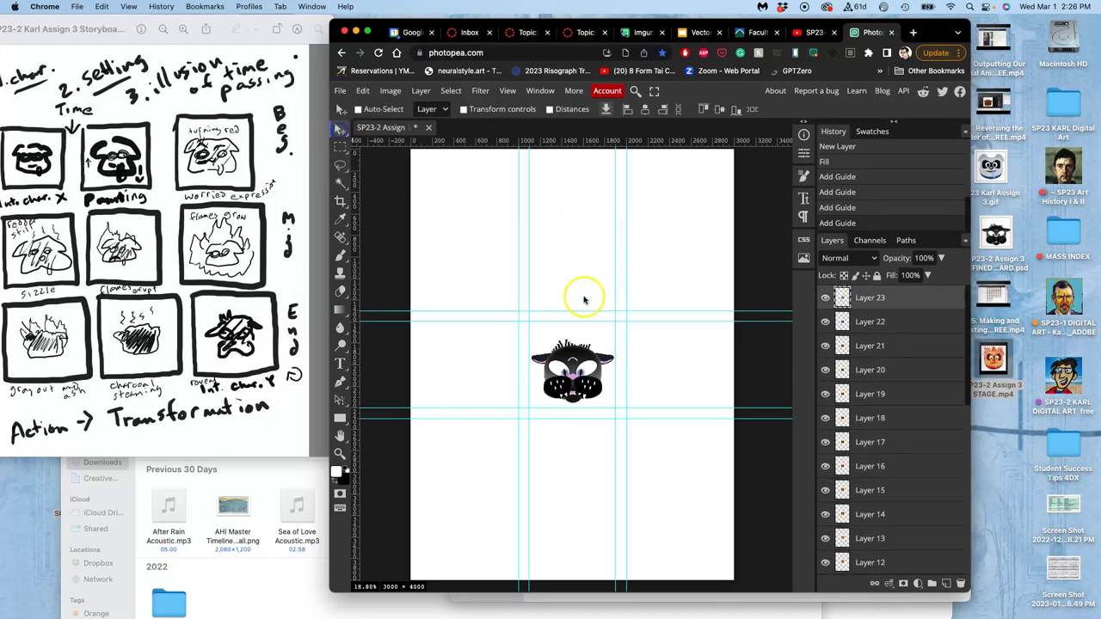
{"action": "left_click_drag", "start_coordinate": [575, 359], "coordinate": [673, 462]}
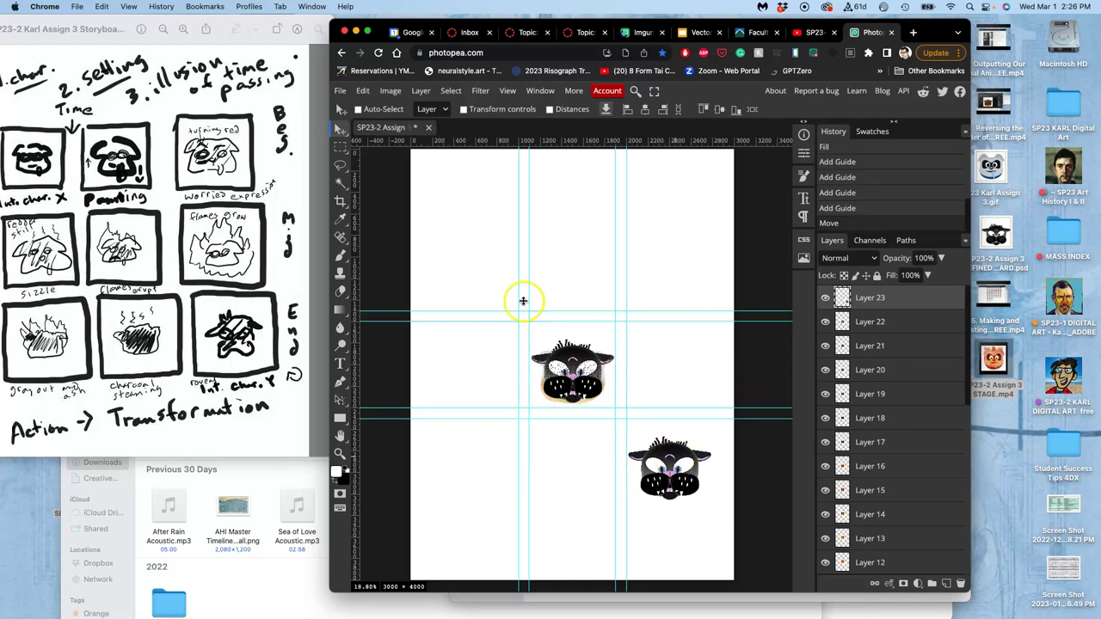
Hide Layers 22, 21 and 20, then move Layer 19's head into the bottom-centre cell.
{"action": "left_click", "coordinate": [825, 297]}
{"action": "left_click", "coordinate": [824, 298]}
{"action": "left_click", "coordinate": [825, 322]}
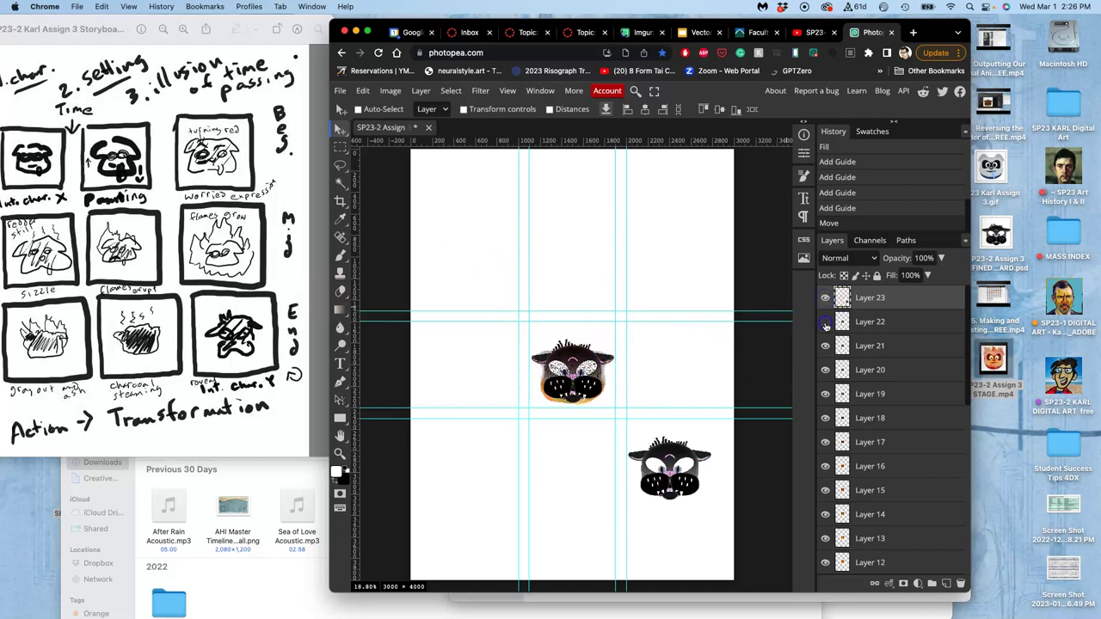
{"action": "left_click", "coordinate": [826, 347]}
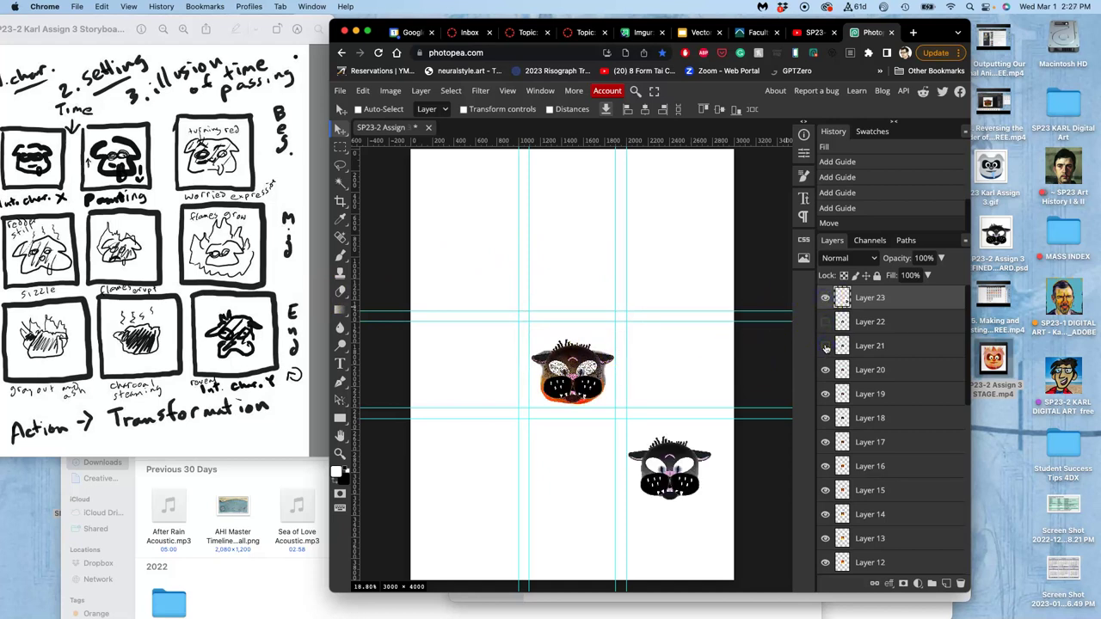
{"action": "left_click", "coordinate": [826, 347]}
{"action": "left_click", "coordinate": [827, 346]}
{"action": "left_click", "coordinate": [824, 370]}
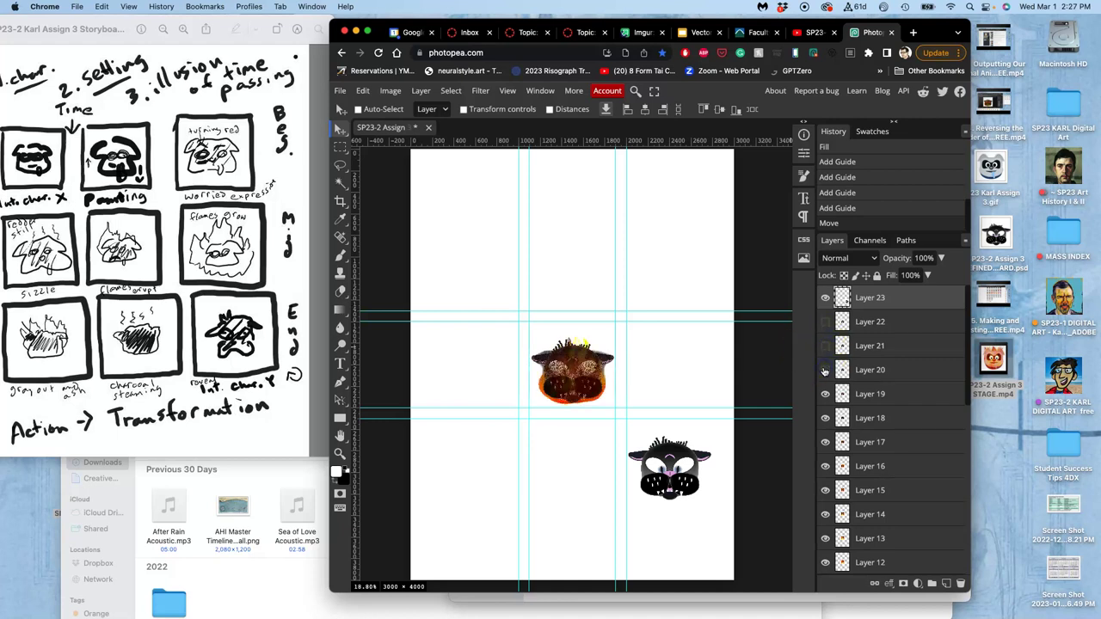
{"action": "left_click", "coordinate": [867, 393]}
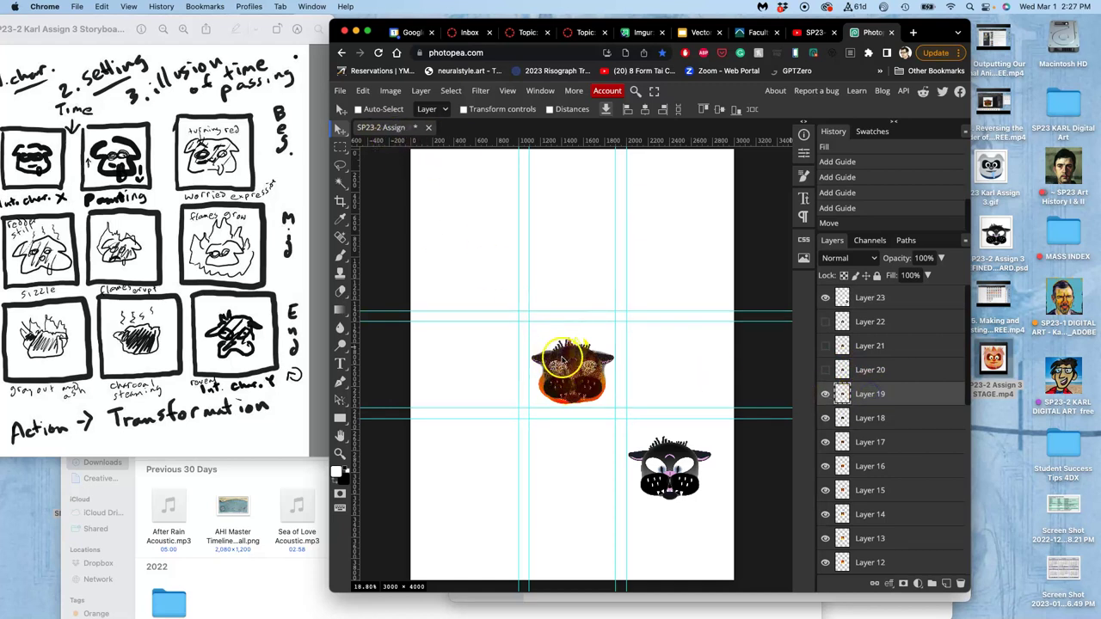
{"action": "left_click_drag", "start_coordinate": [561, 365], "coordinate": [564, 460]}
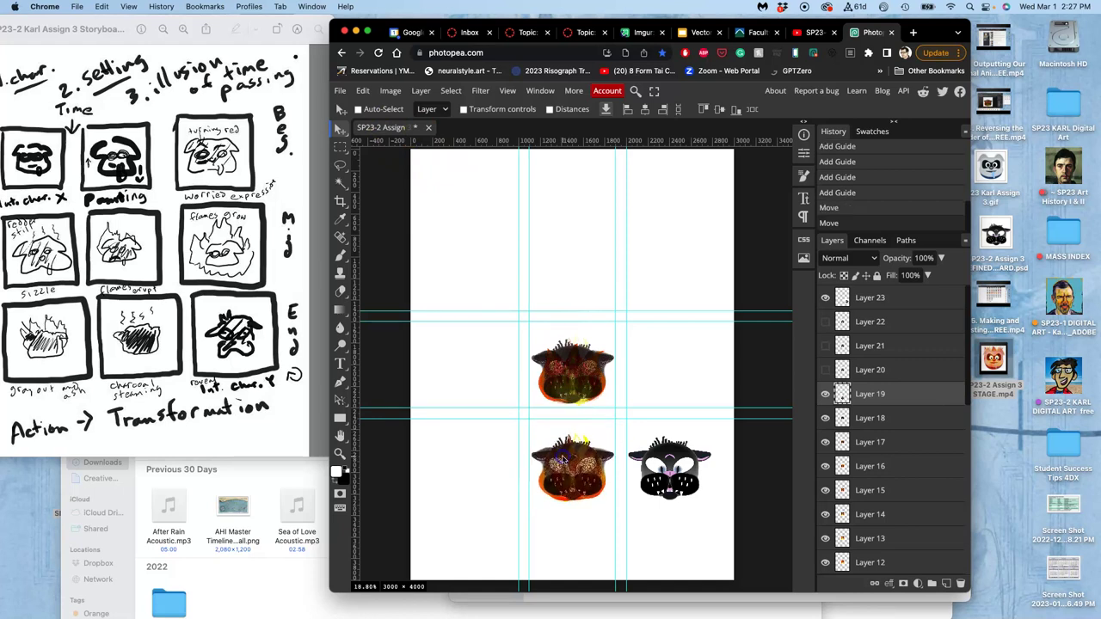
Hide Layers 18 and 17, then move Layer 16's flaming head into the bottom-left cell.
{"action": "left_click", "coordinate": [826, 418]}
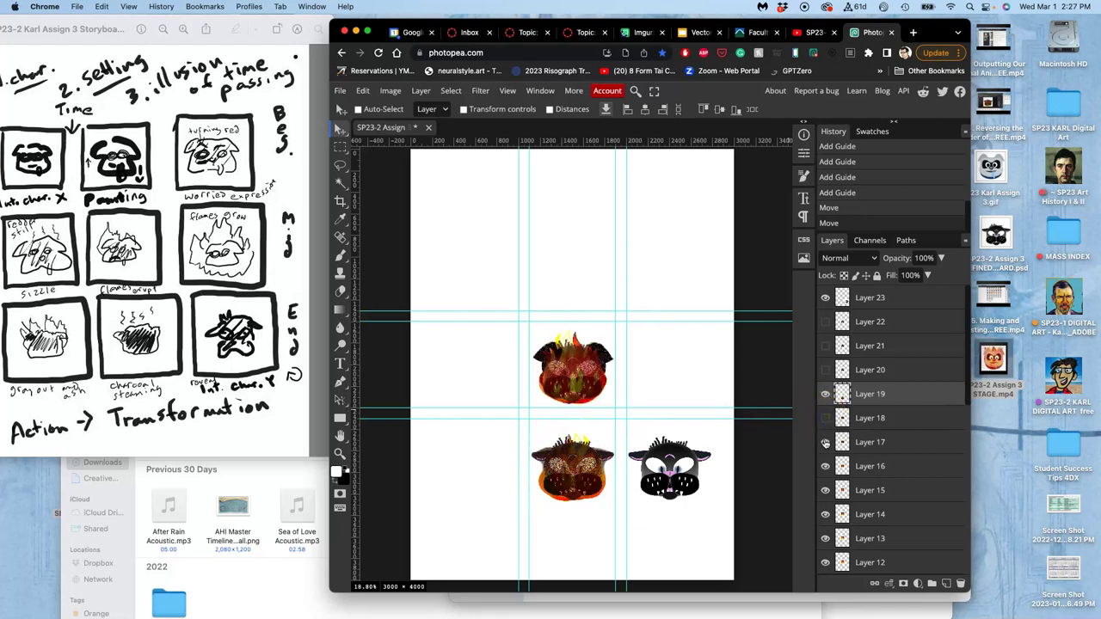
{"action": "left_click", "coordinate": [826, 442]}
{"action": "left_click", "coordinate": [826, 466]}
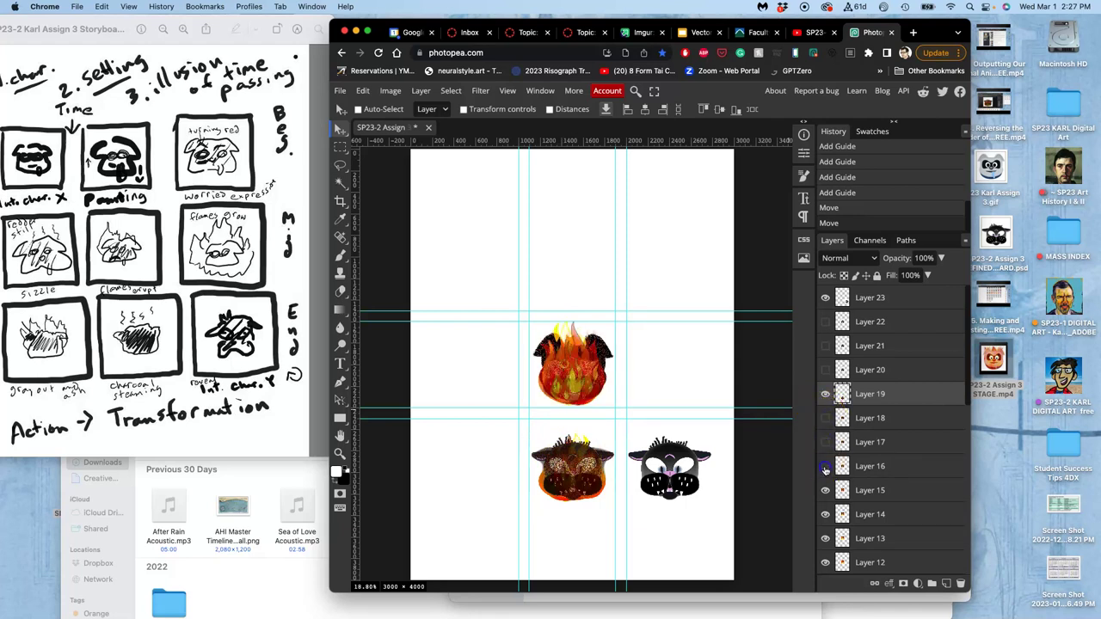
{"action": "left_click", "coordinate": [826, 442]}
{"action": "left_click", "coordinate": [826, 442]}
{"action": "left_click", "coordinate": [826, 467]}
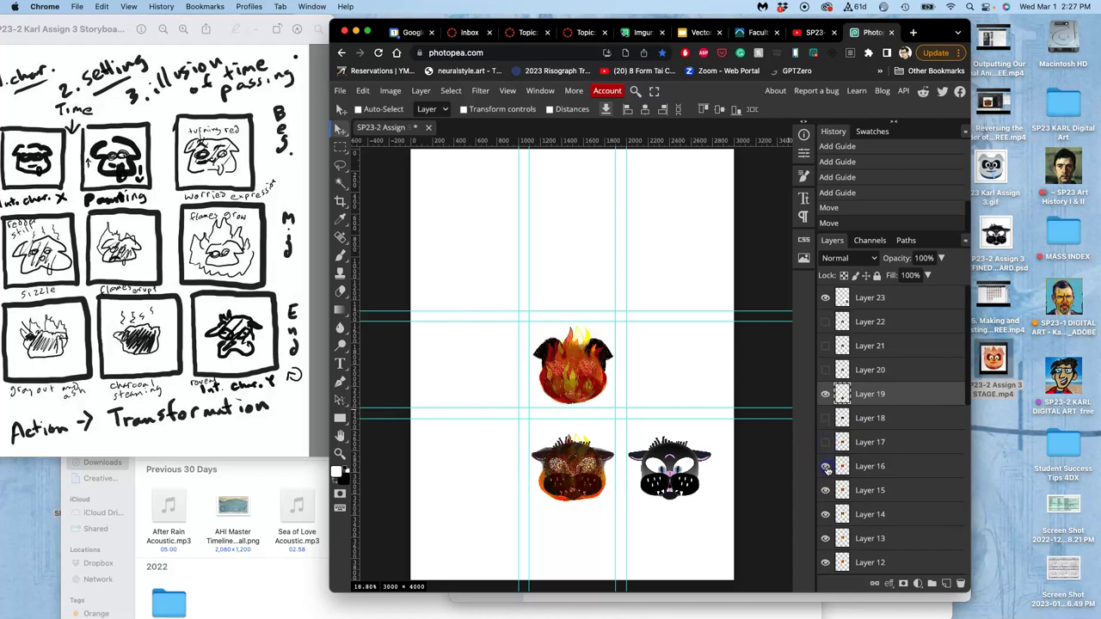
{"action": "left_click", "coordinate": [826, 466]}
{"action": "left_click", "coordinate": [826, 466]}
{"action": "left_click", "coordinate": [867, 468]}
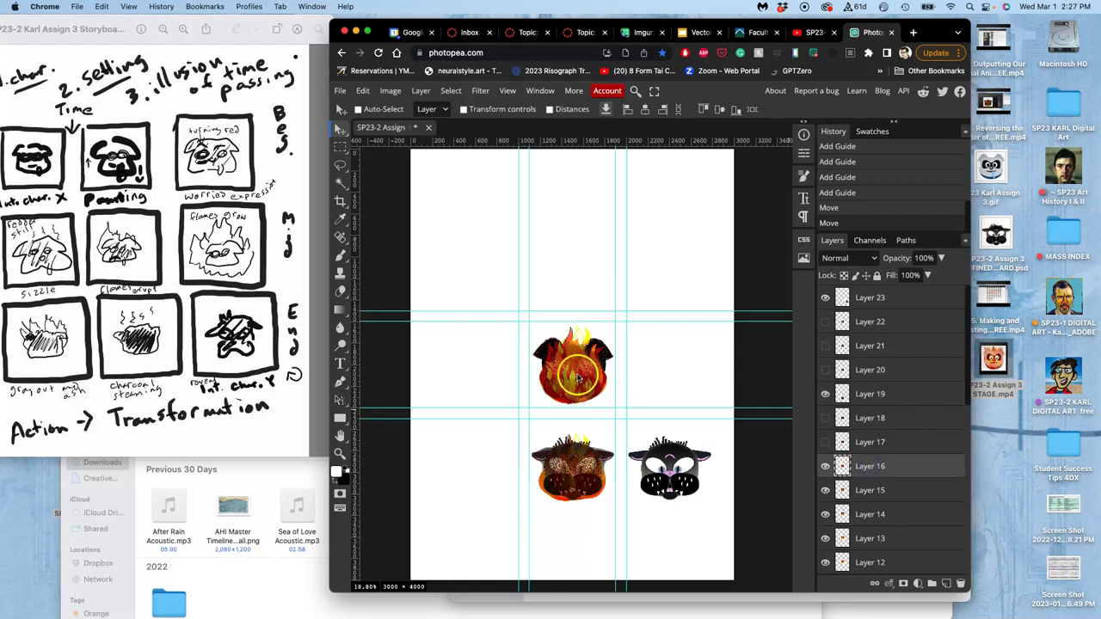
{"action": "left_click_drag", "start_coordinate": [578, 370], "coordinate": [478, 466]}
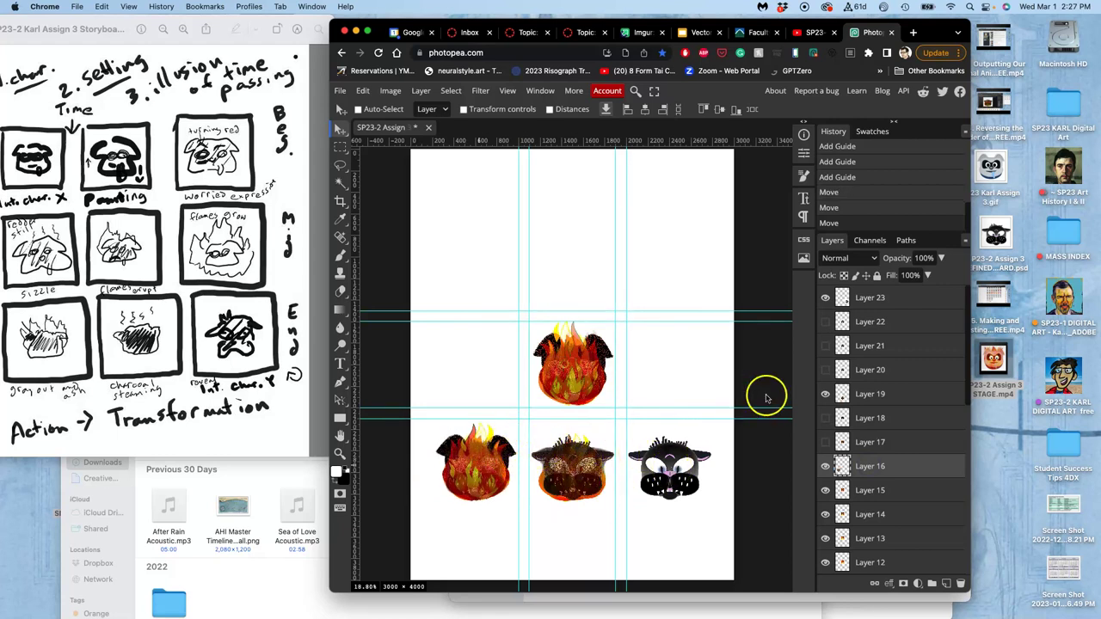
Hide Layers 15–13 and move Layer 12's flaming head into the middle-right cell.
{"action": "left_click", "coordinate": [826, 490]}
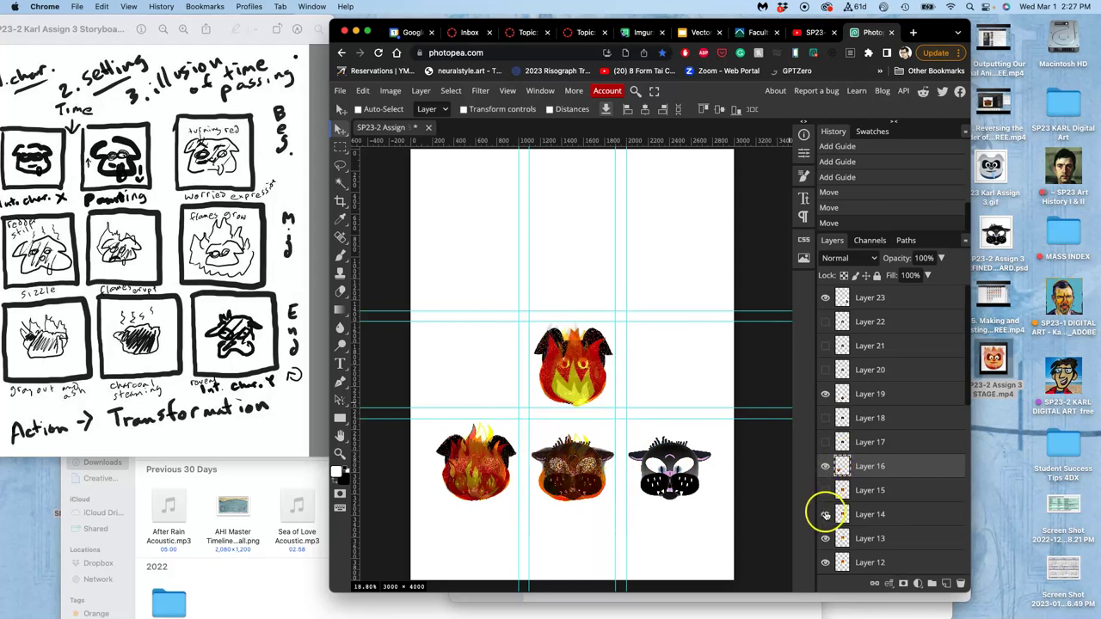
{"action": "left_click", "coordinate": [826, 514]}
{"action": "left_click", "coordinate": [826, 538]}
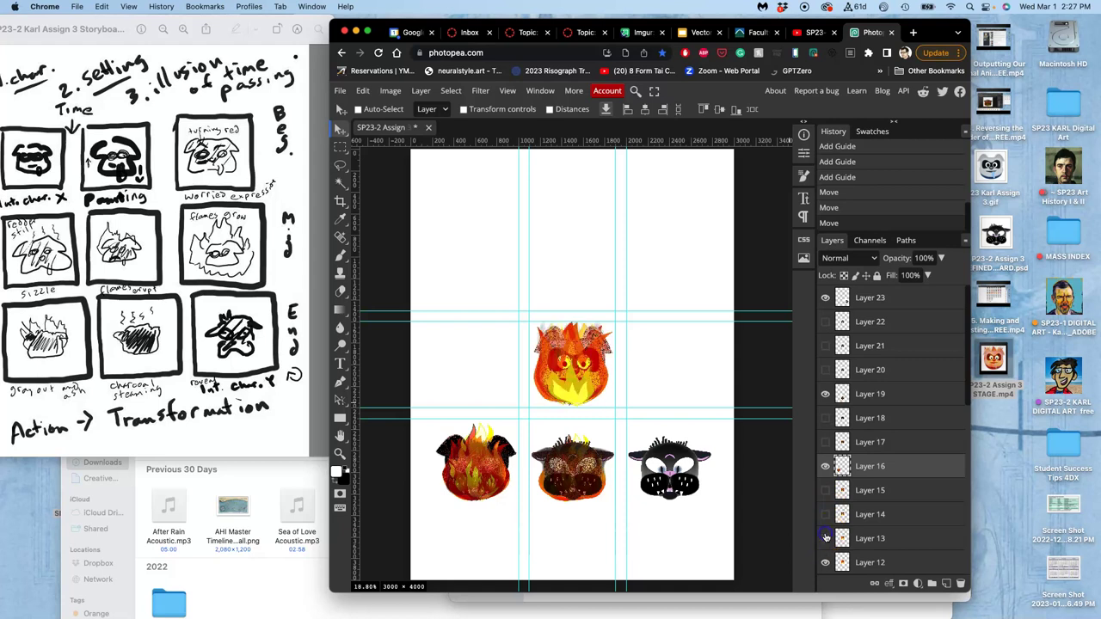
{"action": "scroll", "coordinate": [847, 538], "scroll_direction": "down", "scroll_amount": 3}
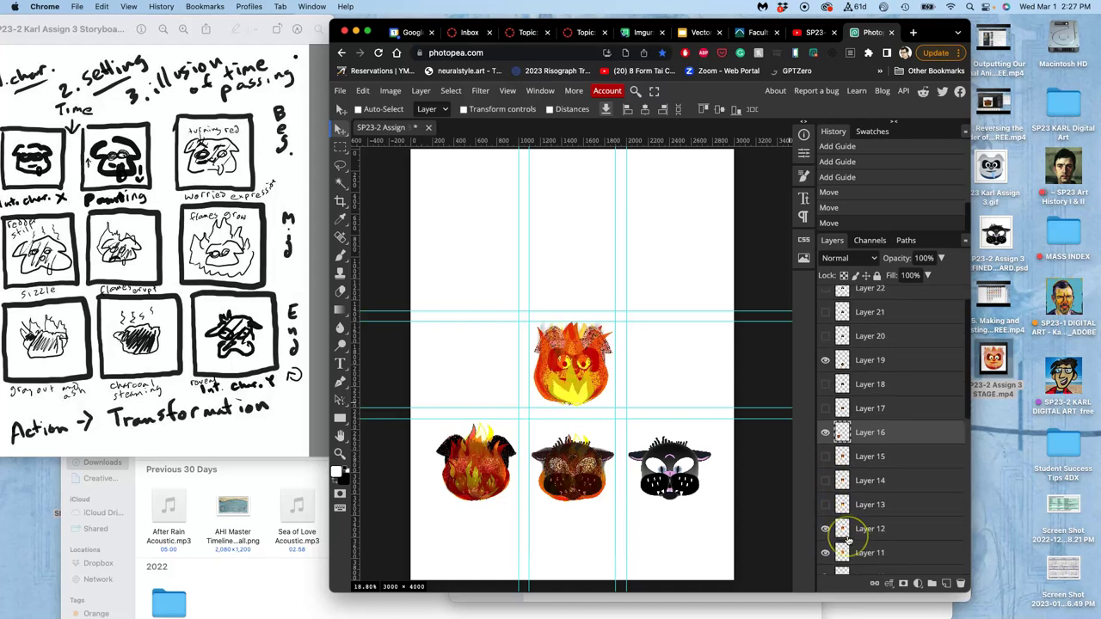
{"action": "left_click", "coordinate": [860, 510]}
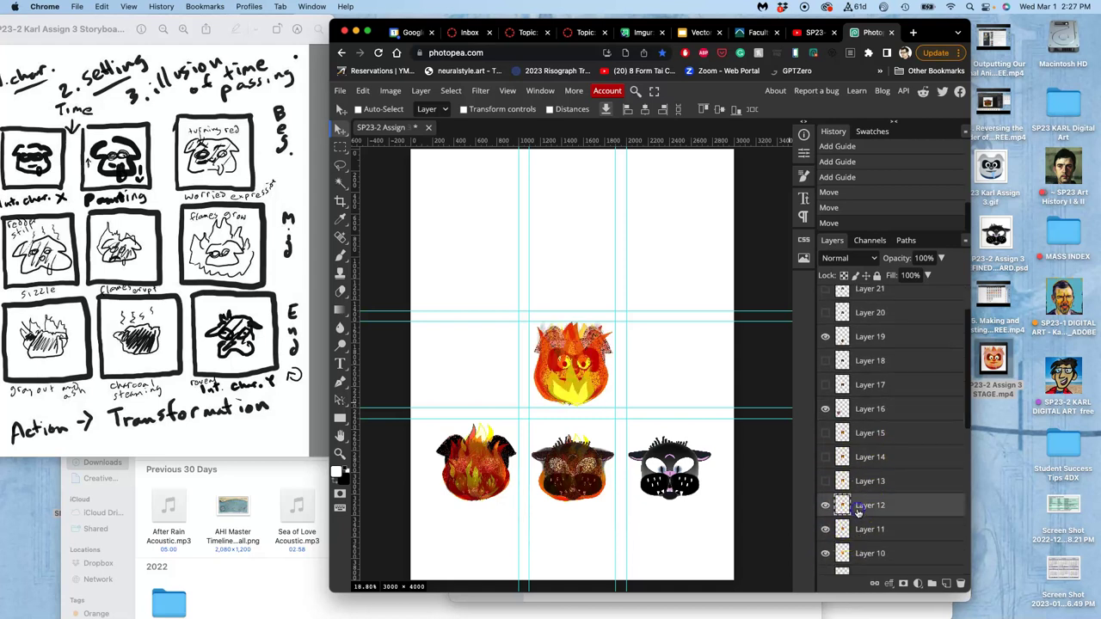
{"action": "left_click_drag", "start_coordinate": [588, 380], "coordinate": [678, 380]}
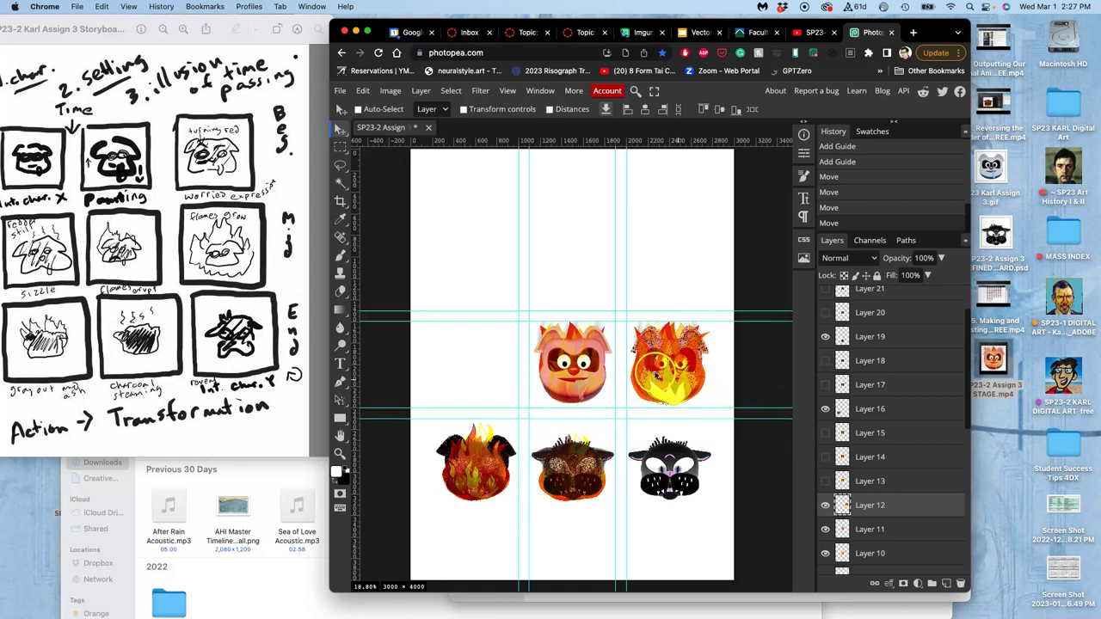
Toggle Layer 11 and Layer 10 visibility to compare head versions.
{"action": "left_click", "coordinate": [825, 530]}
{"action": "scroll", "coordinate": [825, 530], "scroll_direction": "down", "scroll_amount": 2}
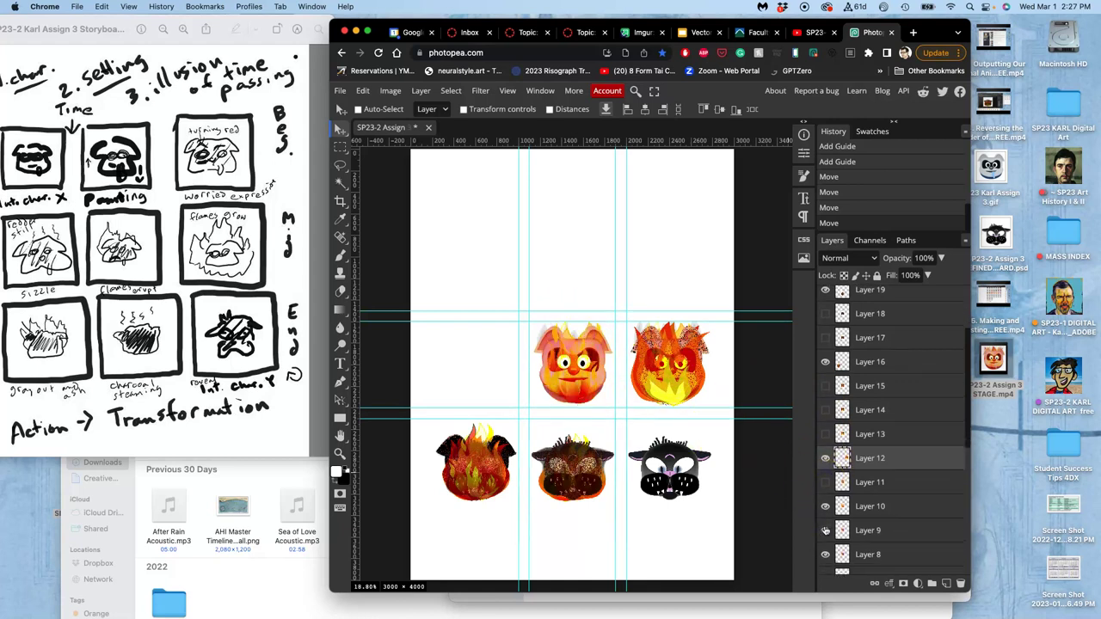
{"action": "left_click", "coordinate": [826, 508]}
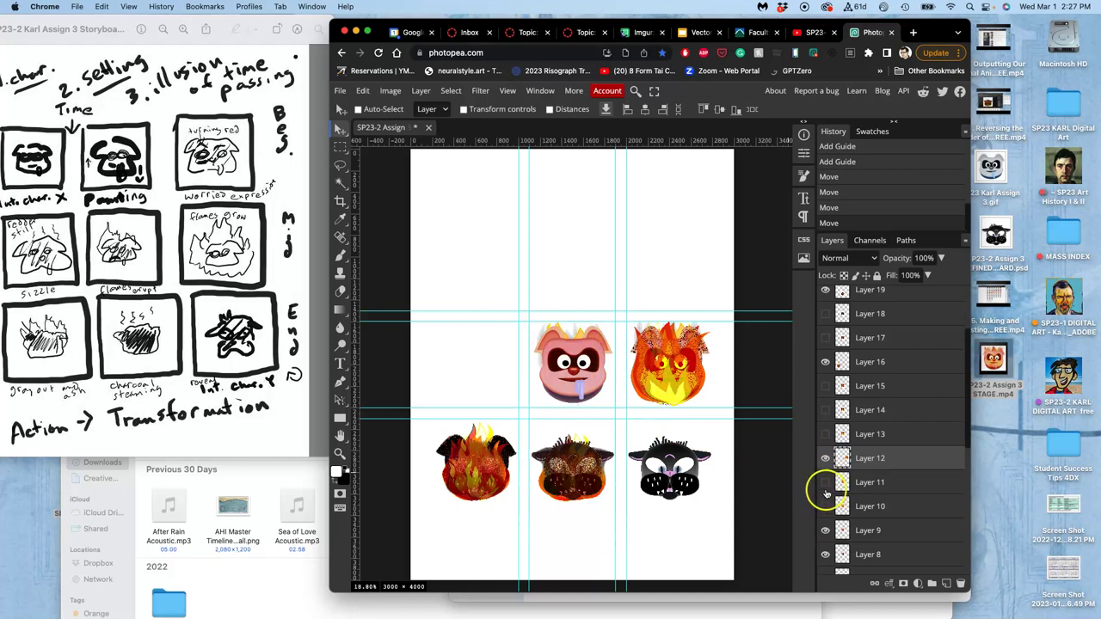
{"action": "left_click", "coordinate": [825, 482]}
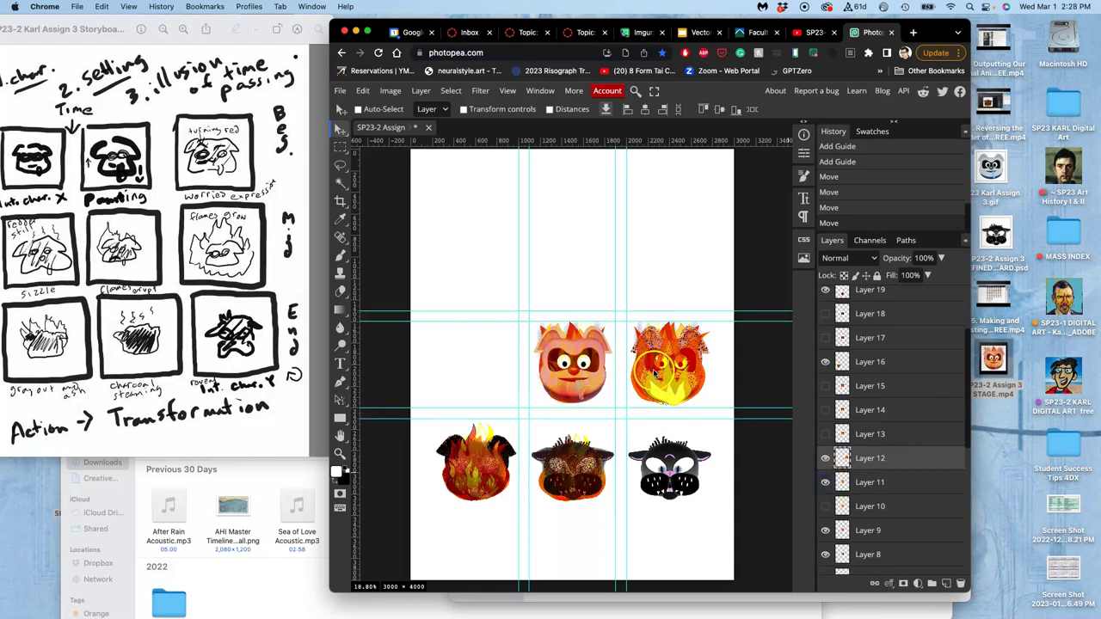
{"action": "left_click", "coordinate": [825, 483]}
{"action": "left_click", "coordinate": [825, 483]}
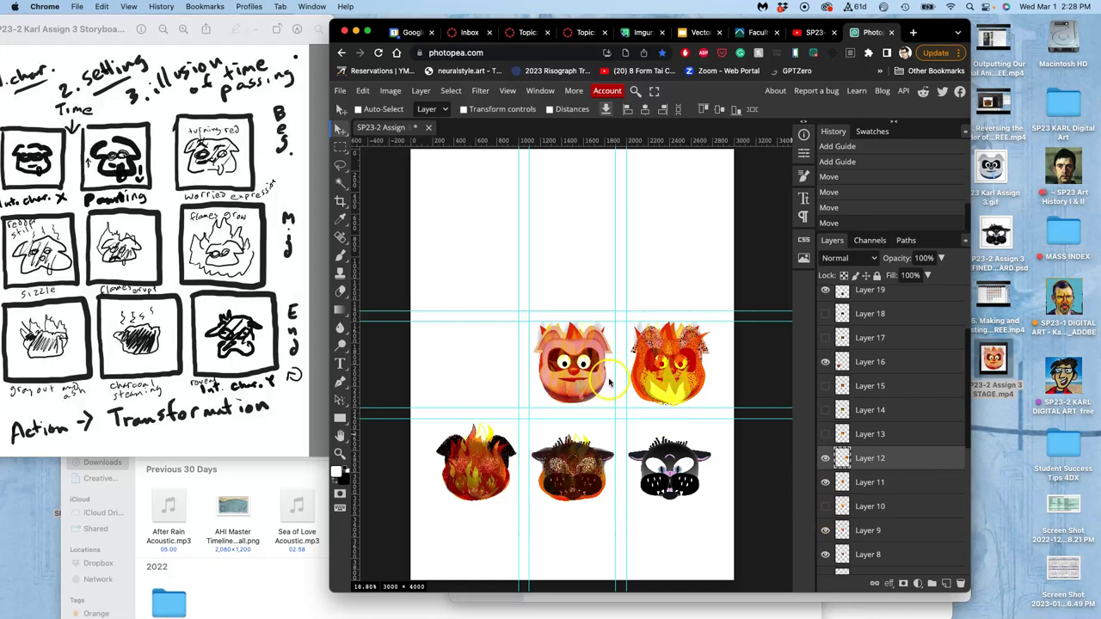
Compare the centre head by toggling Layer 11's visibility, then tag Layer 11 orange.
{"action": "left_click", "coordinate": [825, 483]}
{"action": "left_click", "coordinate": [826, 482]}
{"action": "left_click", "coordinate": [825, 482]}
{"action": "left_click", "coordinate": [826, 487]}
{"action": "left_click", "coordinate": [826, 487]}
{"action": "left_click", "coordinate": [826, 487]}
{"action": "right_click", "coordinate": [828, 475]}
{"action": "mouse_move", "coordinate": [852, 582]}
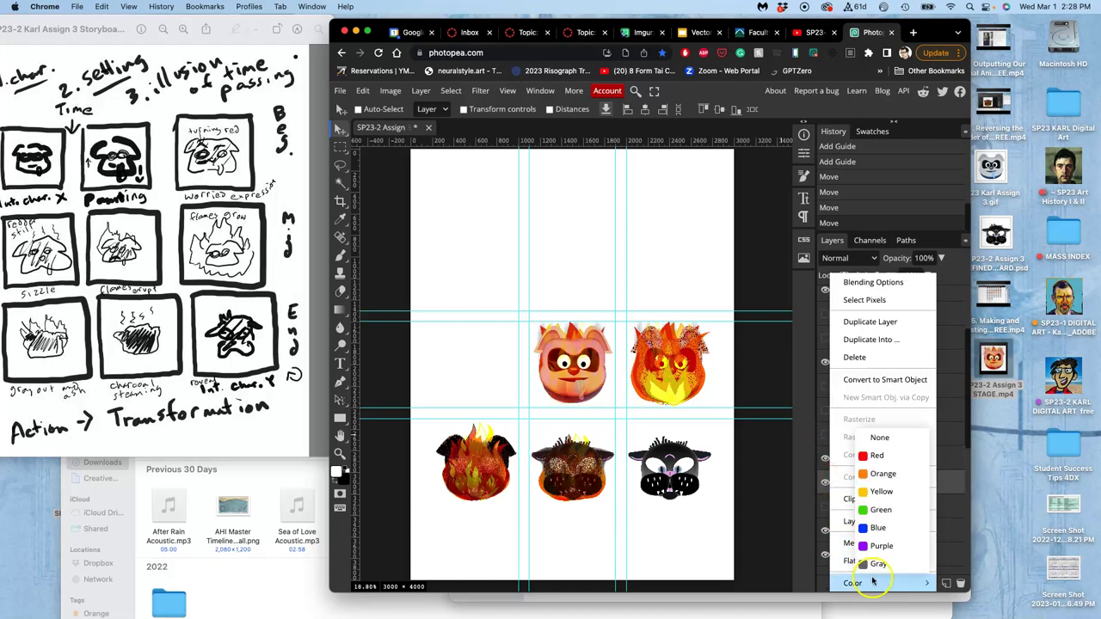
{"action": "left_click", "coordinate": [870, 474]}
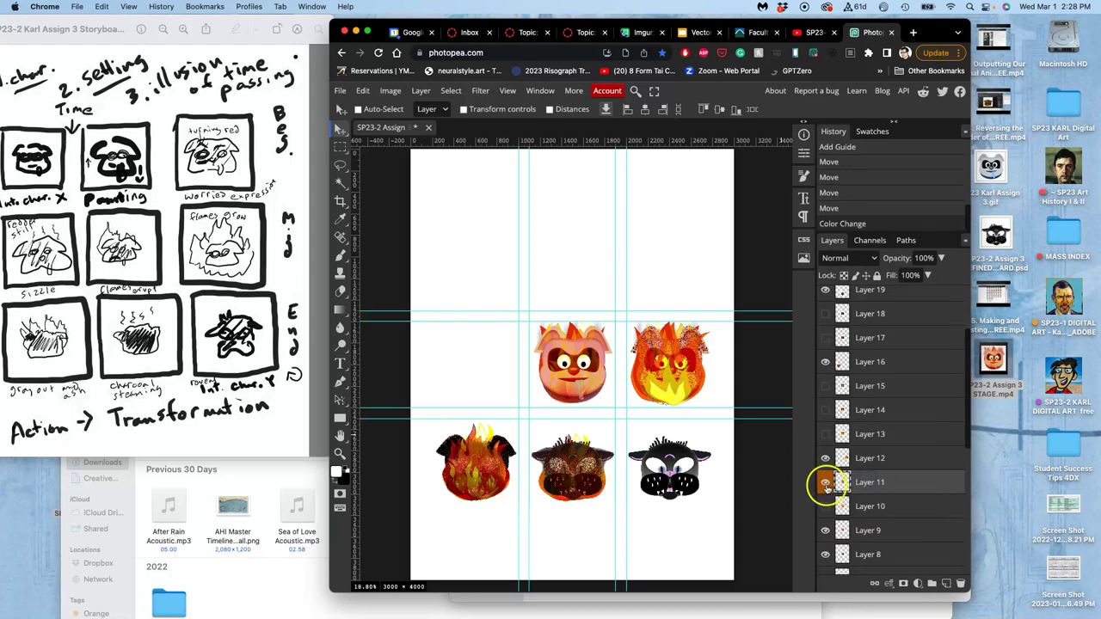
Hide Layers 11 and 9, then place a copy of the Layer 8 pink pig in the empty left cell.
{"action": "left_click", "coordinate": [826, 487]}
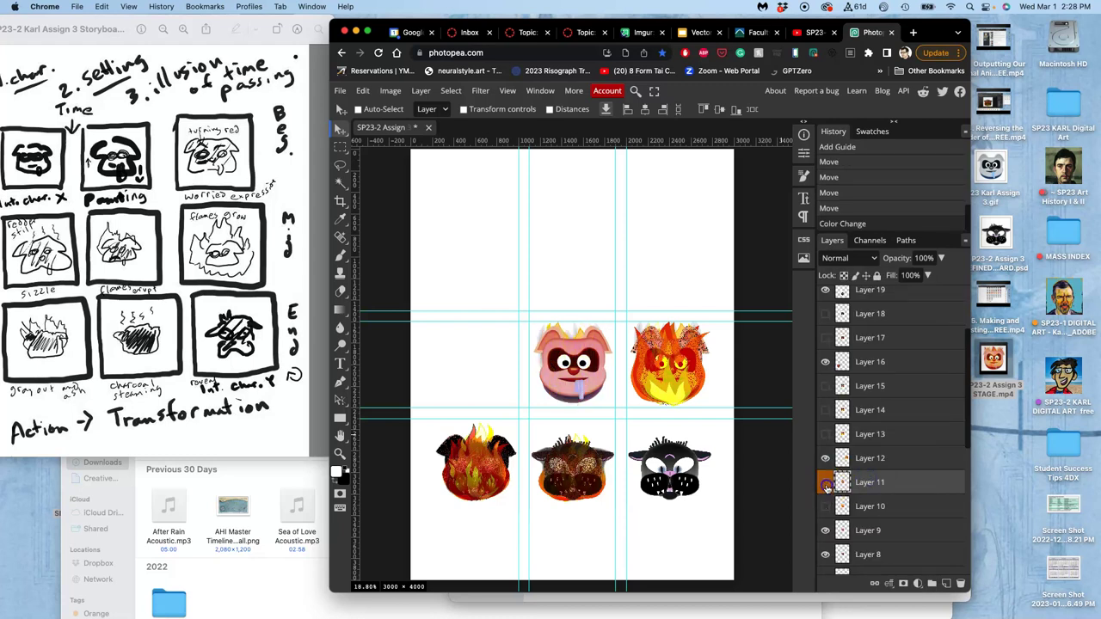
{"action": "left_click", "coordinate": [825, 531]}
{"action": "left_click", "coordinate": [858, 552]}
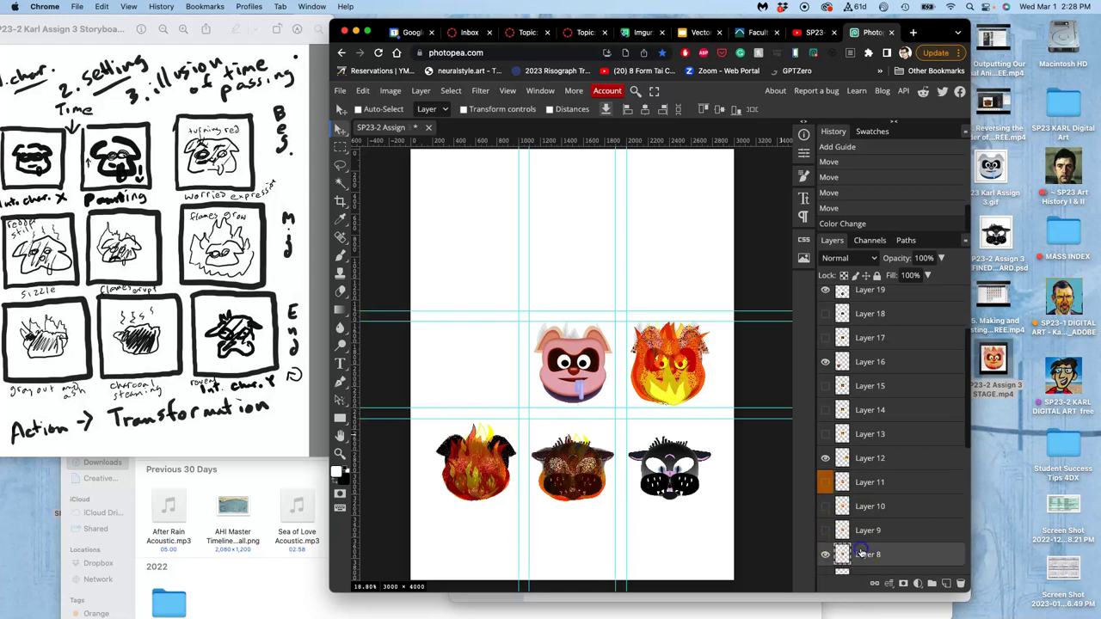
{"action": "left_click_drag", "start_coordinate": [590, 364], "coordinate": [492, 360]}
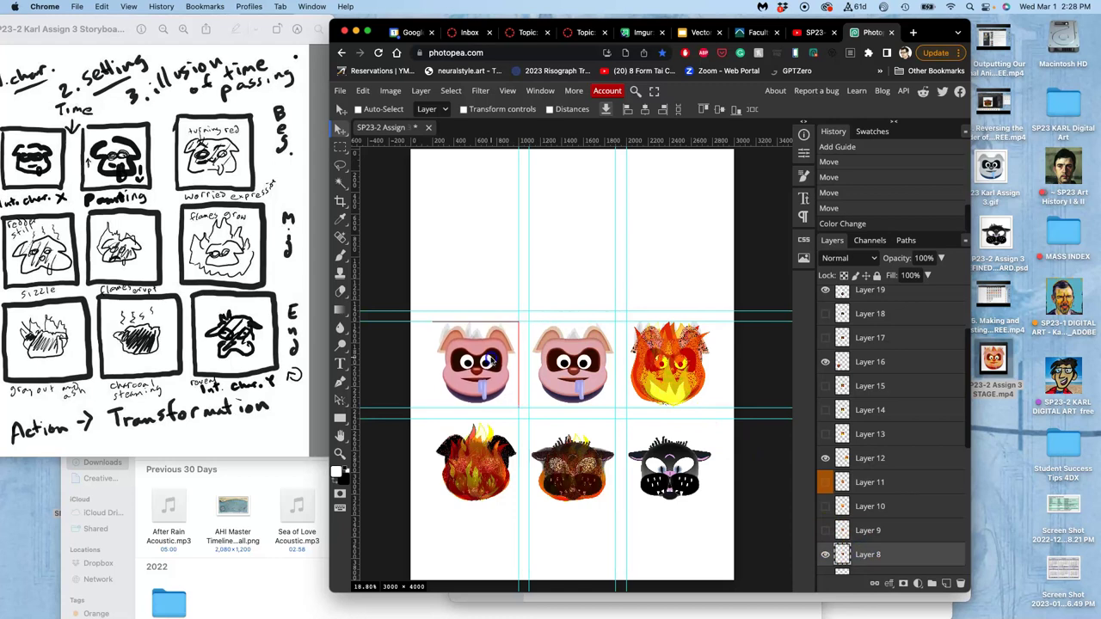
{"action": "left_click", "coordinate": [490, 362]}
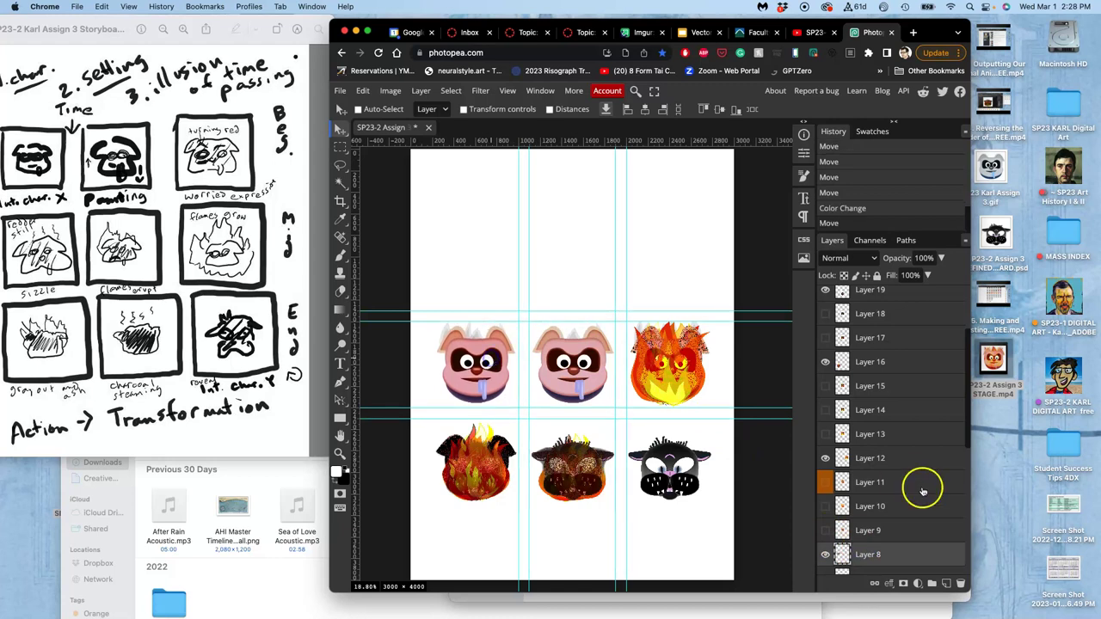
Find the pink pig on Layer 6 copy 5 and move it into the top-right cell.
{"action": "left_click", "coordinate": [827, 482]}
{"action": "left_click", "coordinate": [827, 483]}
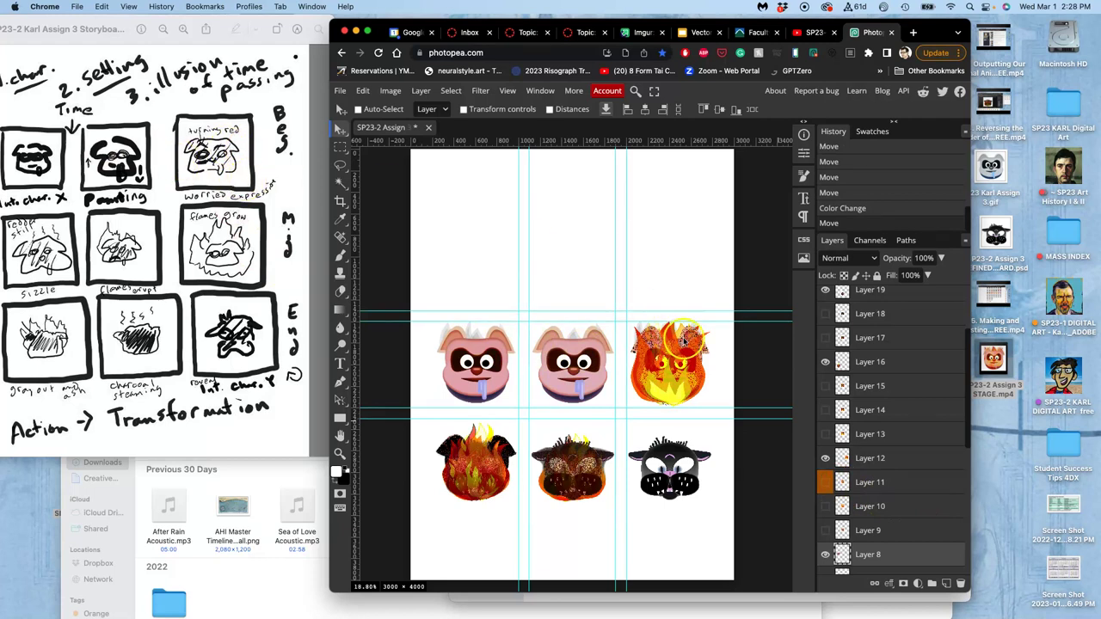
{"action": "scroll", "coordinate": [895, 498], "scroll_direction": "down", "scroll_amount": 3}
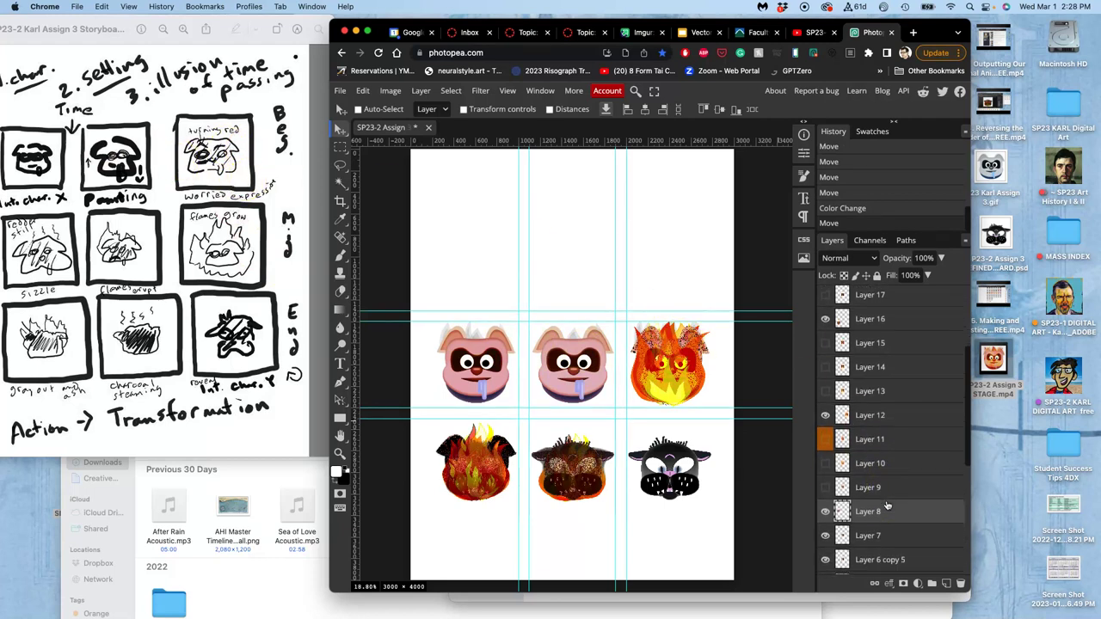
{"action": "left_click", "coordinate": [827, 499]}
{"action": "left_click", "coordinate": [826, 499]}
{"action": "left_click", "coordinate": [827, 523]}
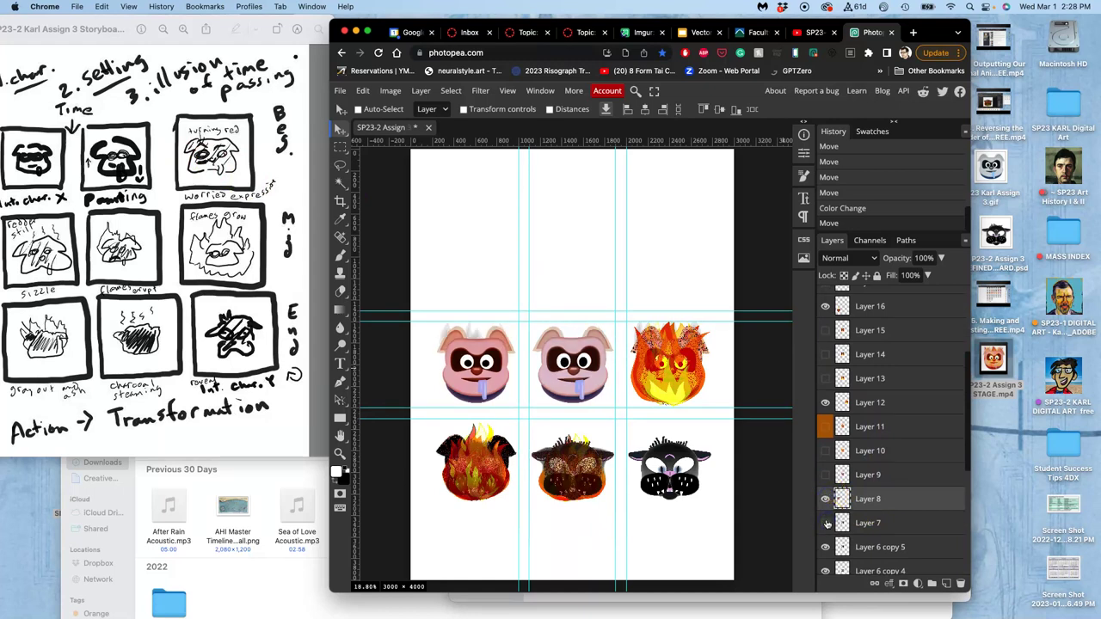
{"action": "left_click", "coordinate": [826, 547]}
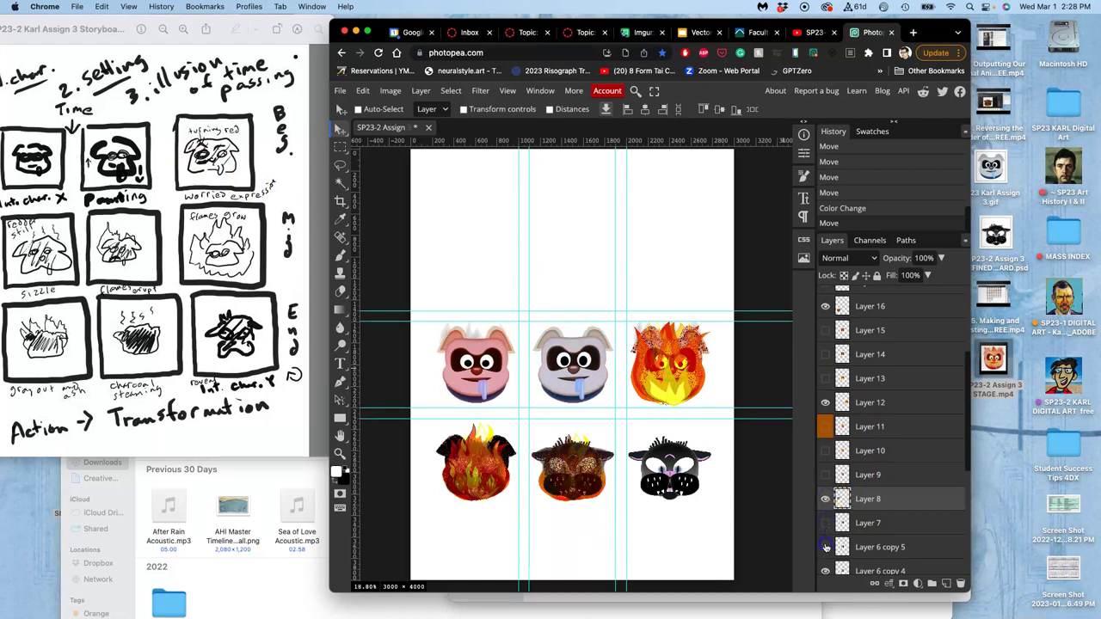
{"action": "left_click", "coordinate": [826, 547]}
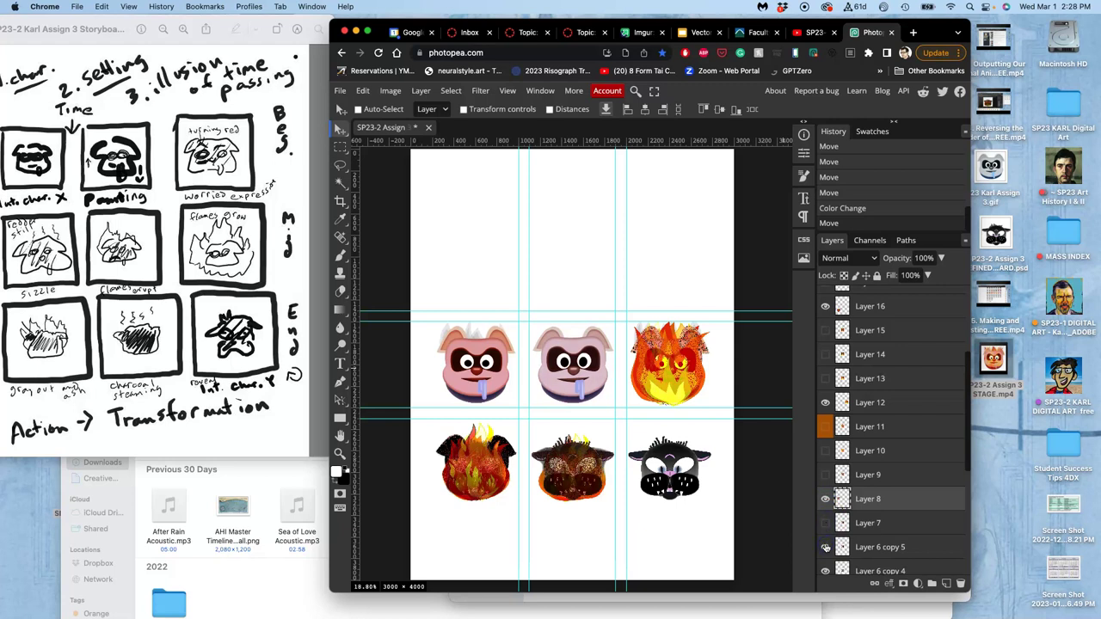
{"action": "left_click", "coordinate": [871, 548]}
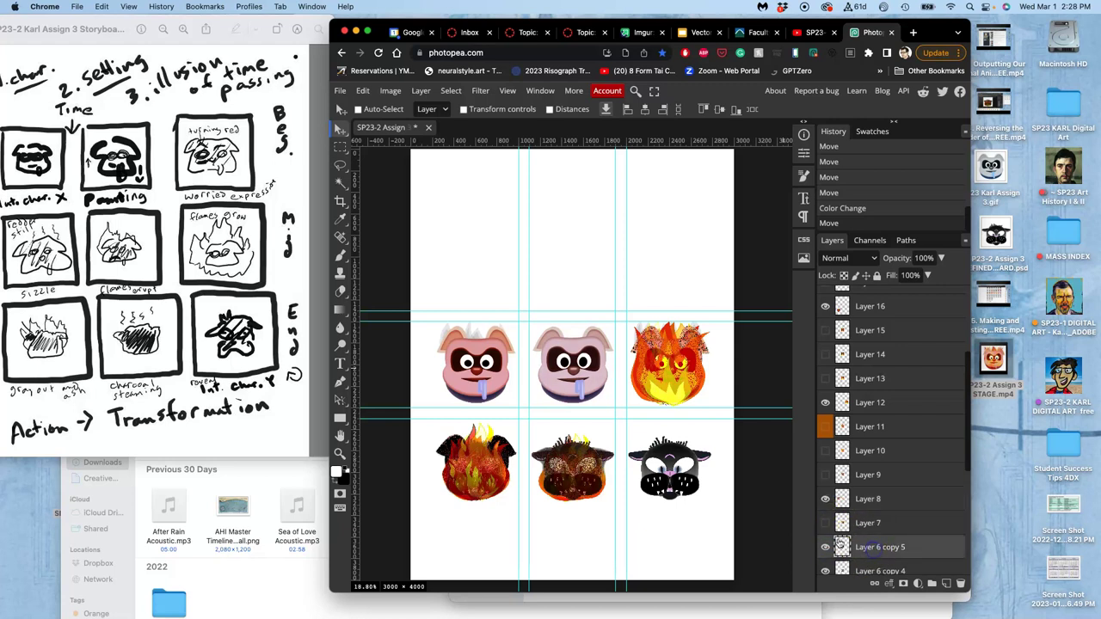
{"action": "left_click_drag", "start_coordinate": [601, 347], "coordinate": [691, 252]}
Hide Layer 6 copy 4 and move the grey pig on Layer 6 copy 3 into the top-middle cell.
{"action": "scroll", "coordinate": [861, 504], "scroll_direction": "down", "scroll_amount": 2}
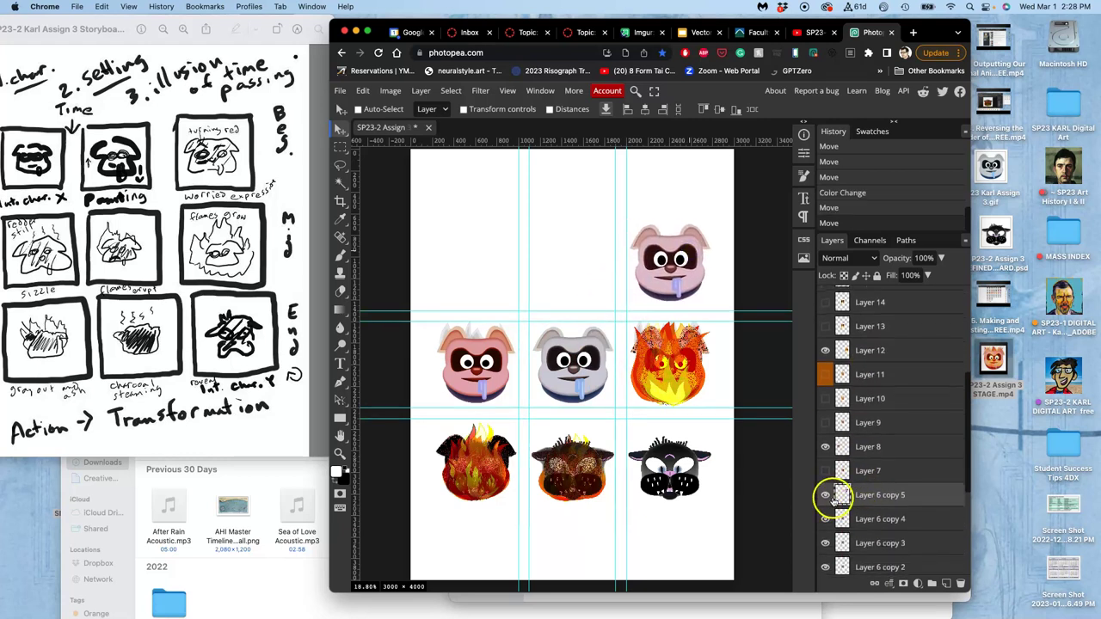
{"action": "left_click", "coordinate": [825, 520]}
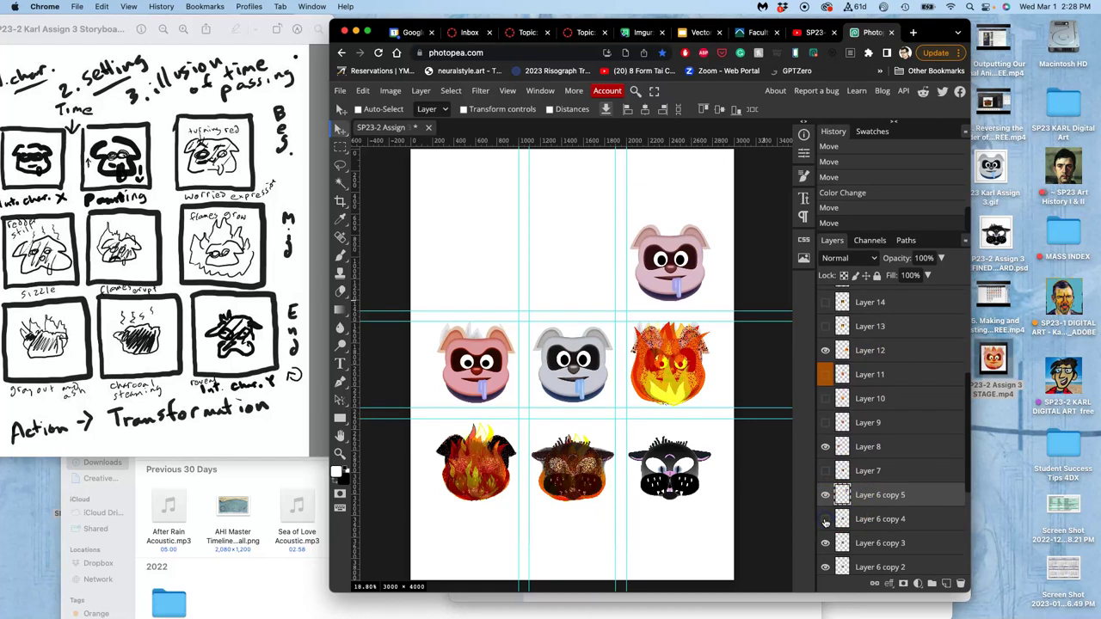
{"action": "left_click", "coordinate": [825, 521]}
{"action": "left_click", "coordinate": [825, 521]}
{"action": "left_click", "coordinate": [825, 521]}
{"action": "left_click", "coordinate": [825, 522]}
{"action": "left_click", "coordinate": [864, 542]}
{"action": "left_click", "coordinate": [568, 343]}
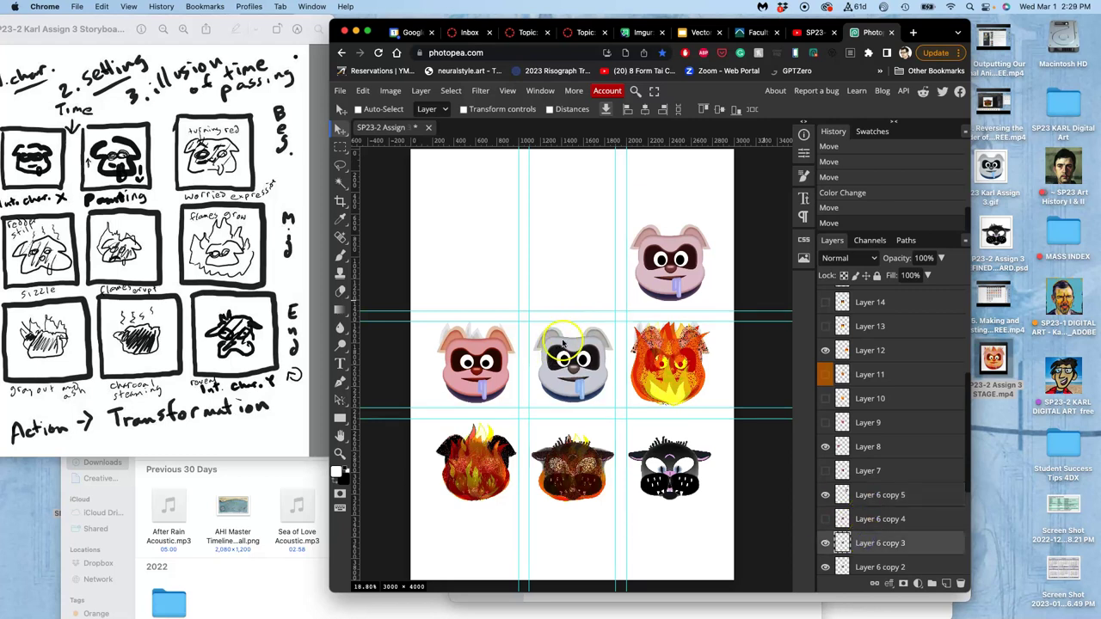
{"action": "left_click_drag", "start_coordinate": [568, 342], "coordinate": [569, 250]}
Check Layer 6 copy 3, then test Layer 6 copy 2's pig and hide that layer.
{"action": "left_click", "coordinate": [825, 544]}
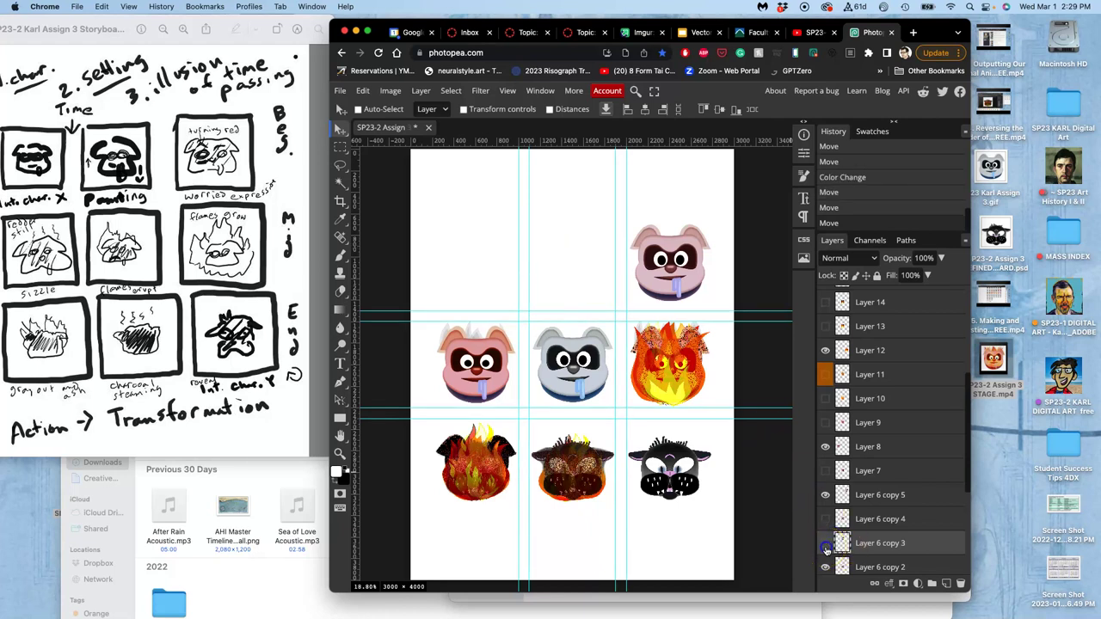
{"action": "left_click", "coordinate": [825, 543]}
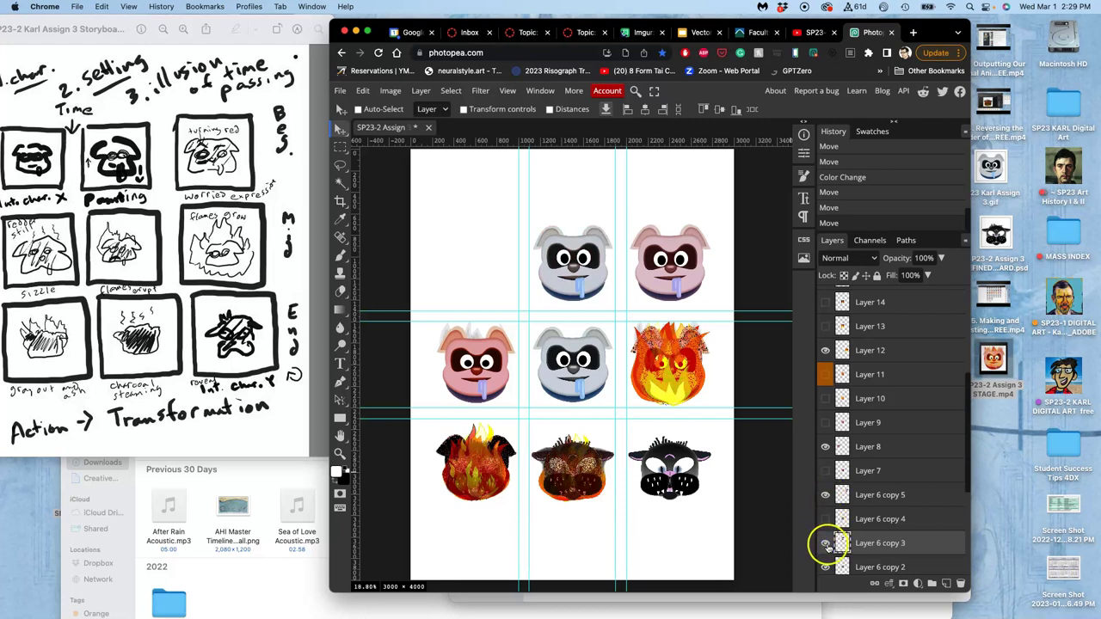
{"action": "scroll", "coordinate": [826, 549], "scroll_direction": "down", "scroll_amount": 1}
{"action": "left_click", "coordinate": [863, 542]}
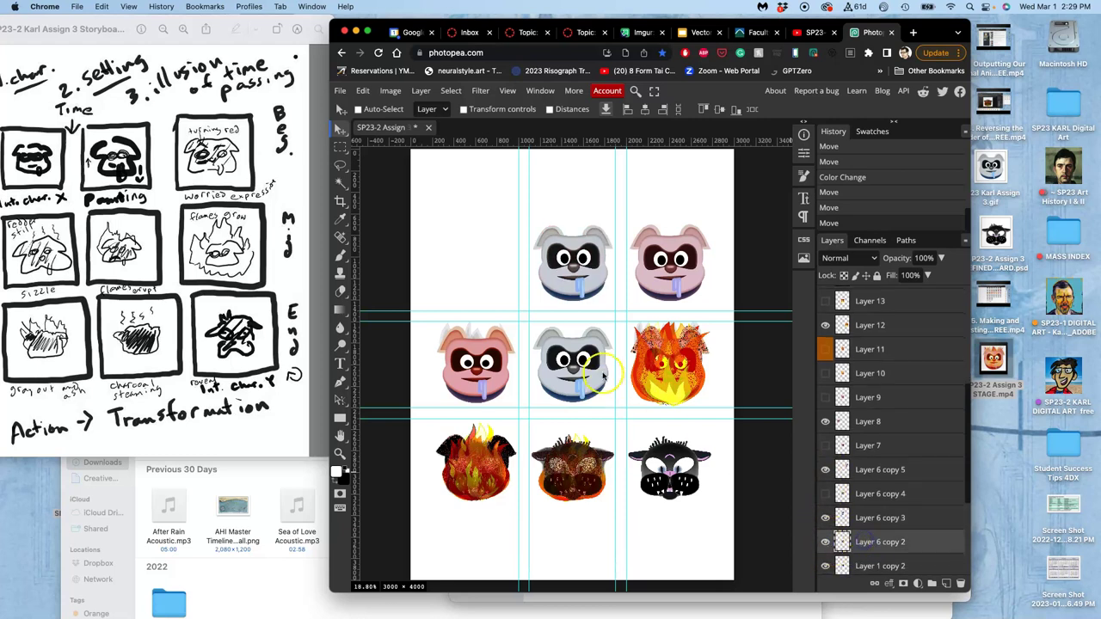
{"action": "mouse_move", "coordinate": [594, 370]}
{"action": "left_mouse_down"}
{"action": "mouse_move", "coordinate": [545, 324]}
{"action": "mouse_move", "coordinate": [505, 242]}
{"action": "mouse_move", "coordinate": [533, 315]}
{"action": "mouse_move", "coordinate": [594, 368]}
{"action": "left_mouse_up"}
{"action": "left_click", "coordinate": [825, 543]}
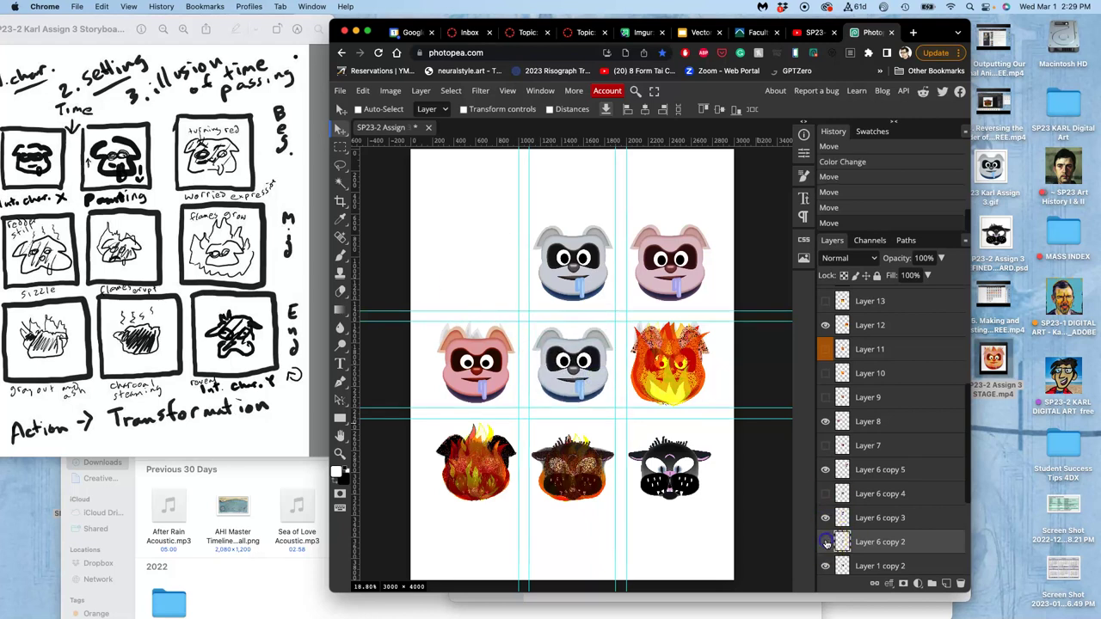
Locate the middle grey pig on Layer 1 and move it into the top-left cell.
{"action": "scroll", "coordinate": [826, 544], "scroll_direction": "down", "scroll_amount": 2}
{"action": "left_click", "coordinate": [824, 525]}
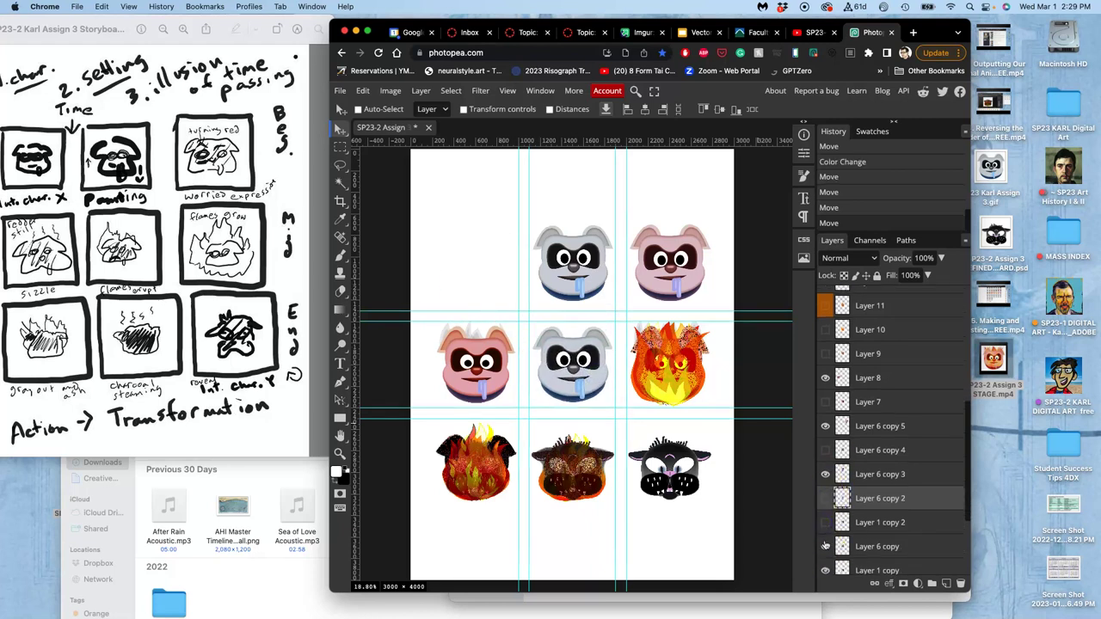
{"action": "left_click", "coordinate": [825, 546]}
{"action": "scroll", "coordinate": [825, 548], "scroll_direction": "down", "scroll_amount": 1}
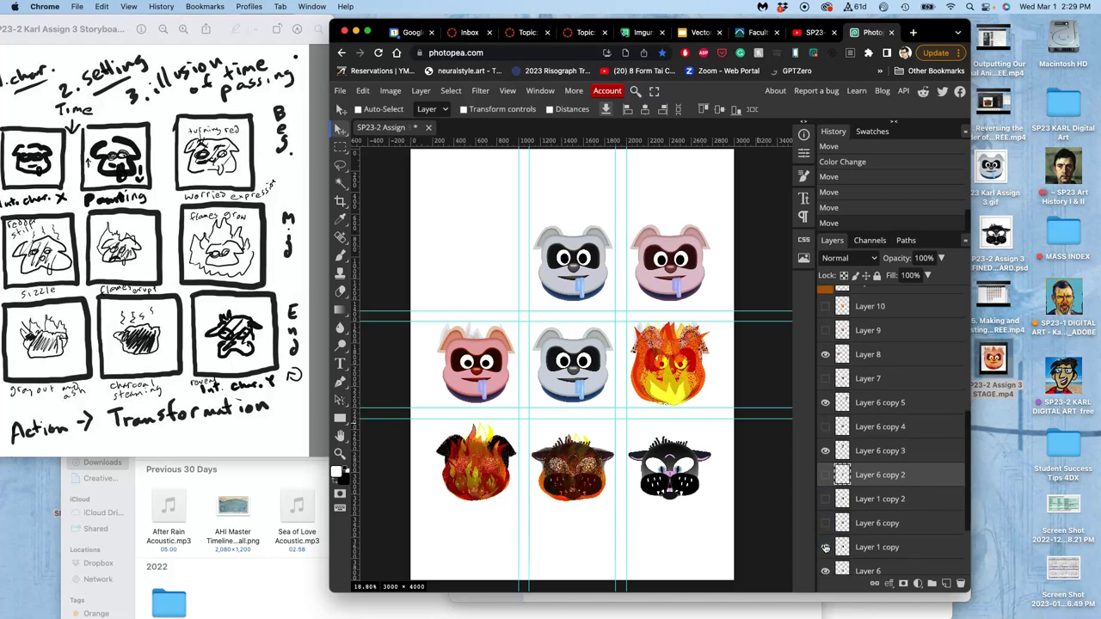
{"action": "left_click", "coordinate": [825, 548]}
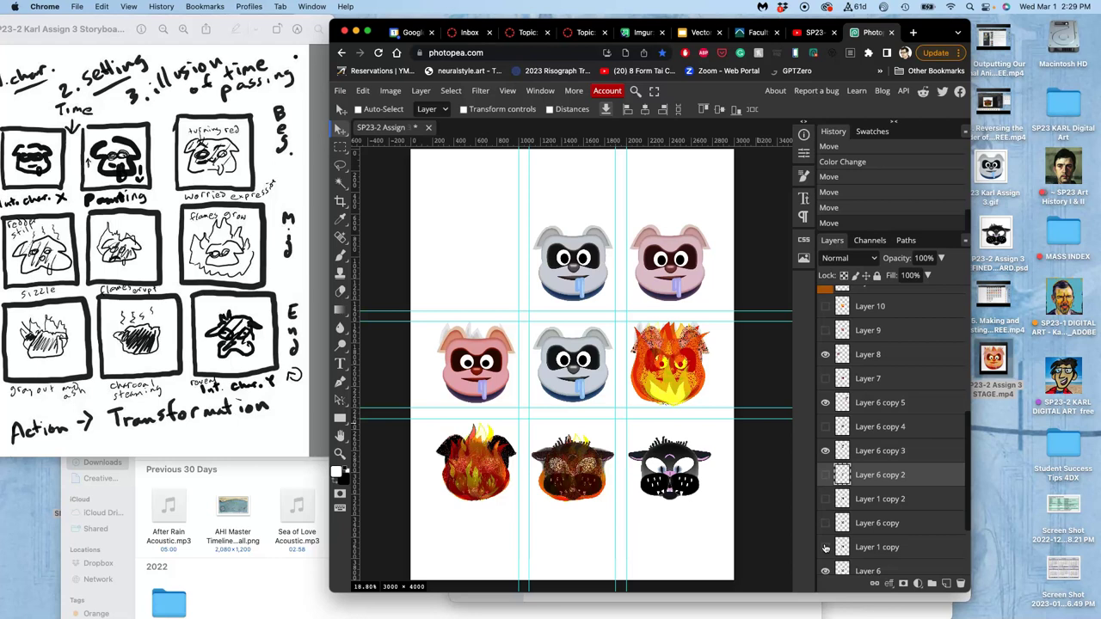
{"action": "scroll", "coordinate": [825, 547], "scroll_direction": "down", "scroll_amount": 2}
{"action": "left_click", "coordinate": [825, 547]}
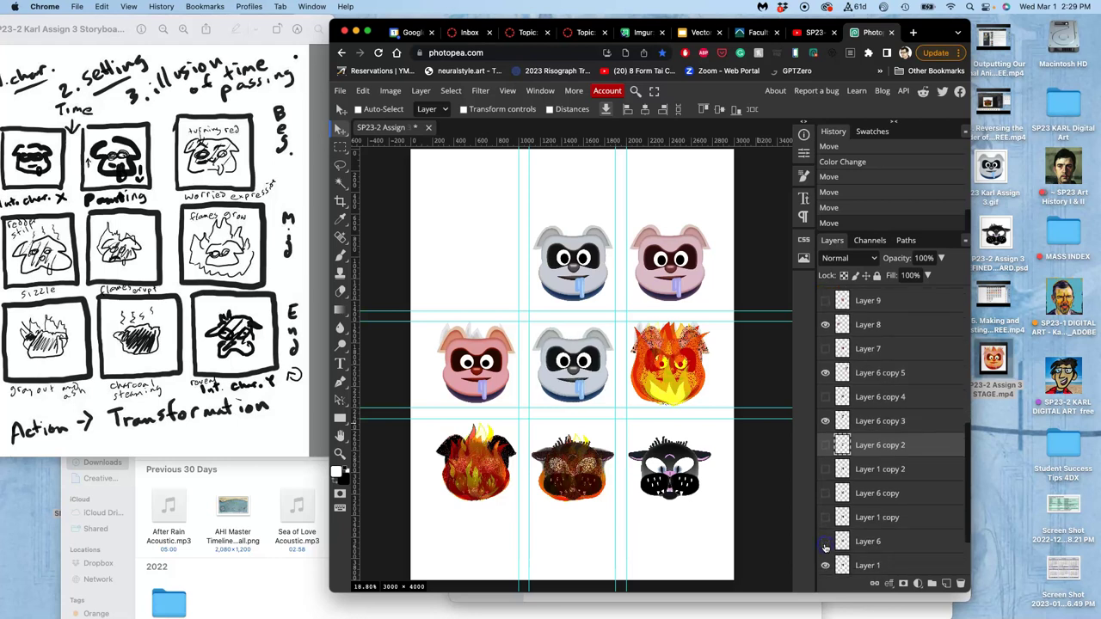
{"action": "scroll", "coordinate": [825, 547], "scroll_direction": "down", "scroll_amount": 1}
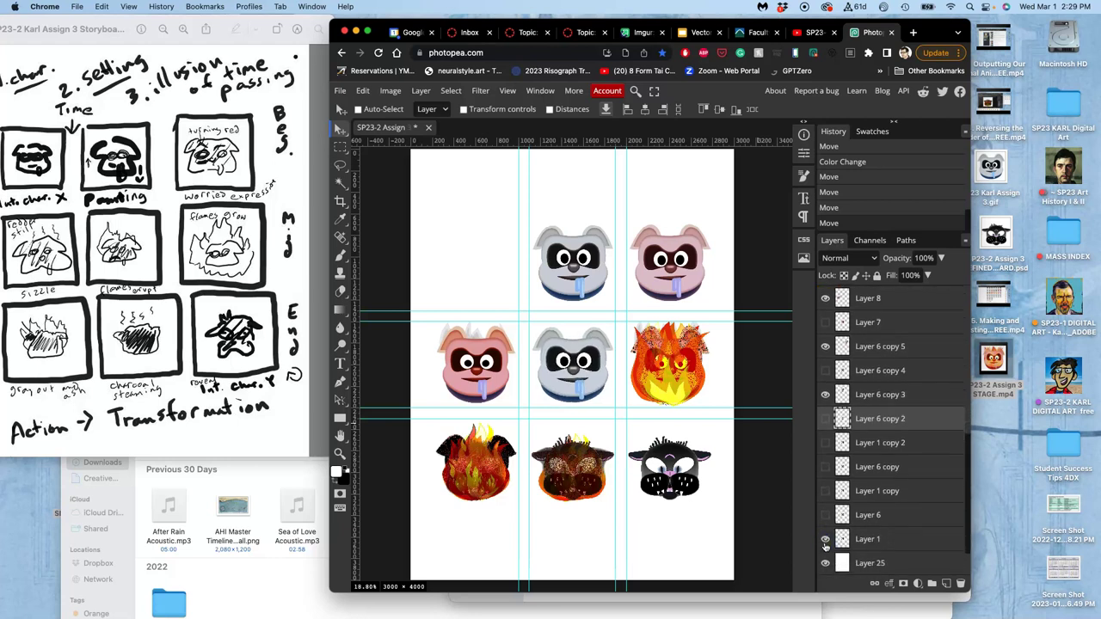
{"action": "left_click", "coordinate": [825, 542]}
{"action": "left_click", "coordinate": [826, 540]}
{"action": "left_click", "coordinate": [860, 539]}
{"action": "left_click", "coordinate": [578, 361]}
{"action": "left_click_drag", "start_coordinate": [582, 363], "coordinate": [484, 261]}
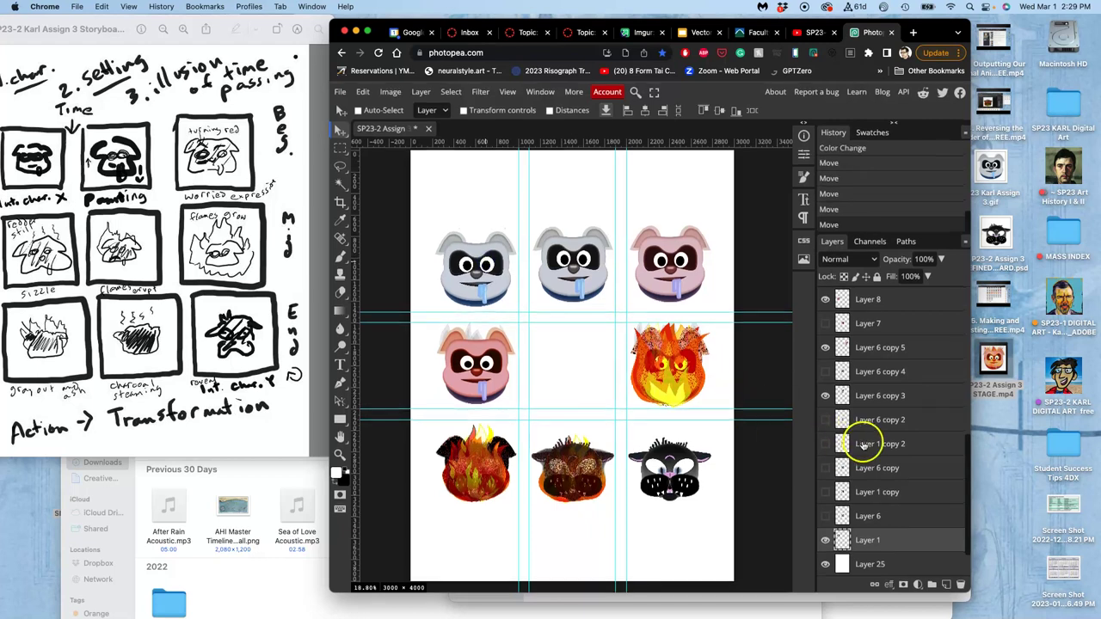
Show Layer 11's flaming pig in the centre cell and hide the guide lines.
{"action": "scroll", "coordinate": [872, 420], "scroll_direction": "up", "scroll_amount": 3}
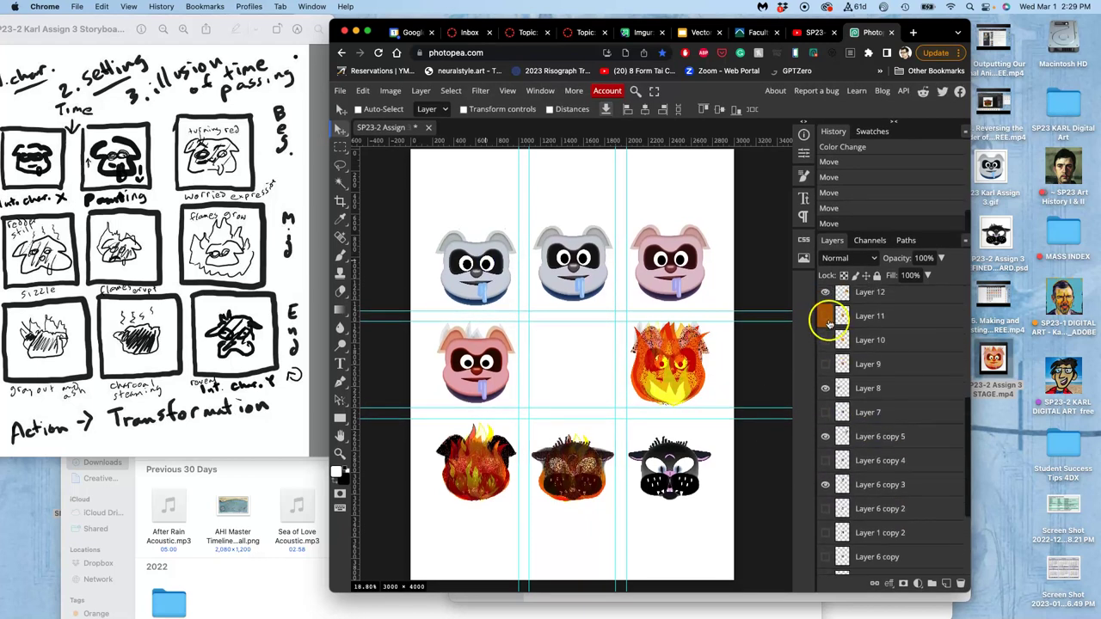
{"action": "left_click", "coordinate": [825, 316]}
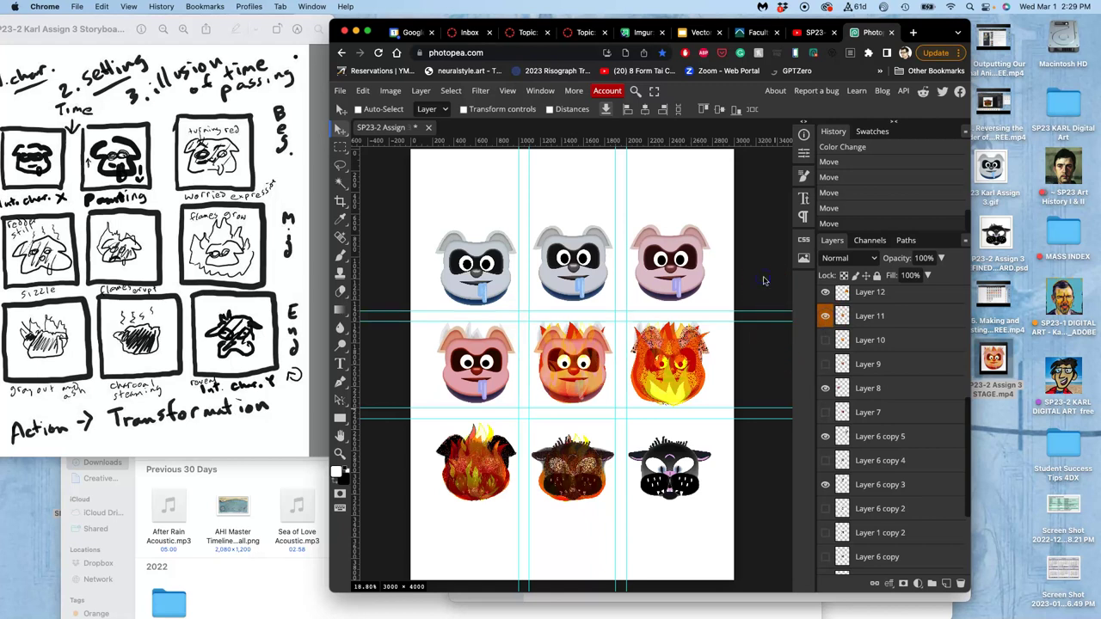
{"action": "key", "text": "super+semicolon"}
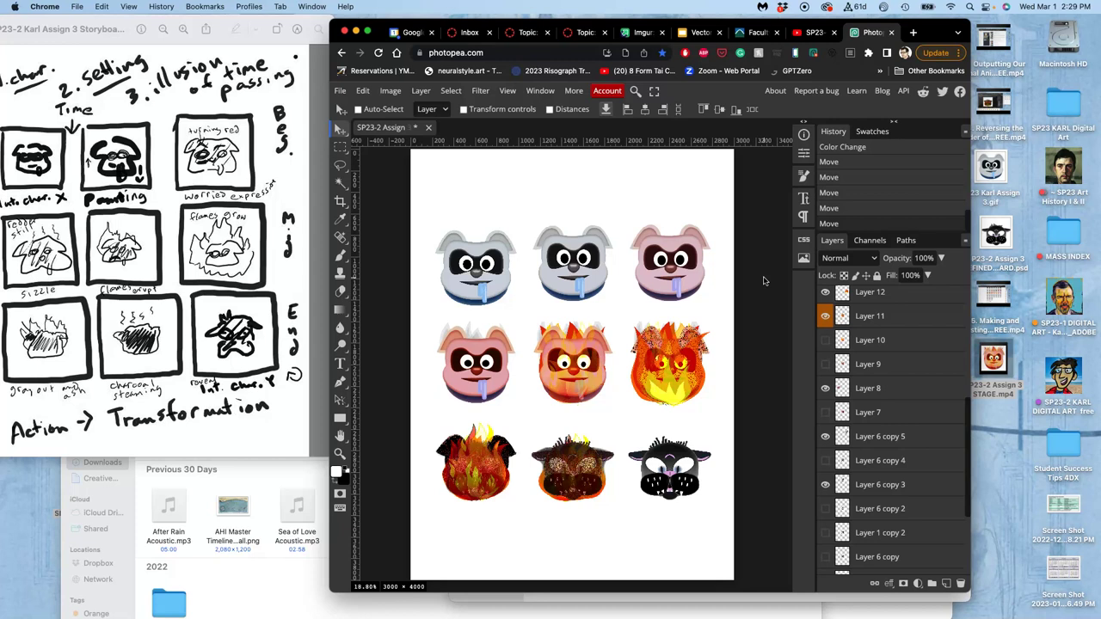
Set Image Size to 8 inches wide at 375 DPI with Resample off, keeping 3000 × 4000 pixels.
{"action": "left_click", "coordinate": [393, 92]}
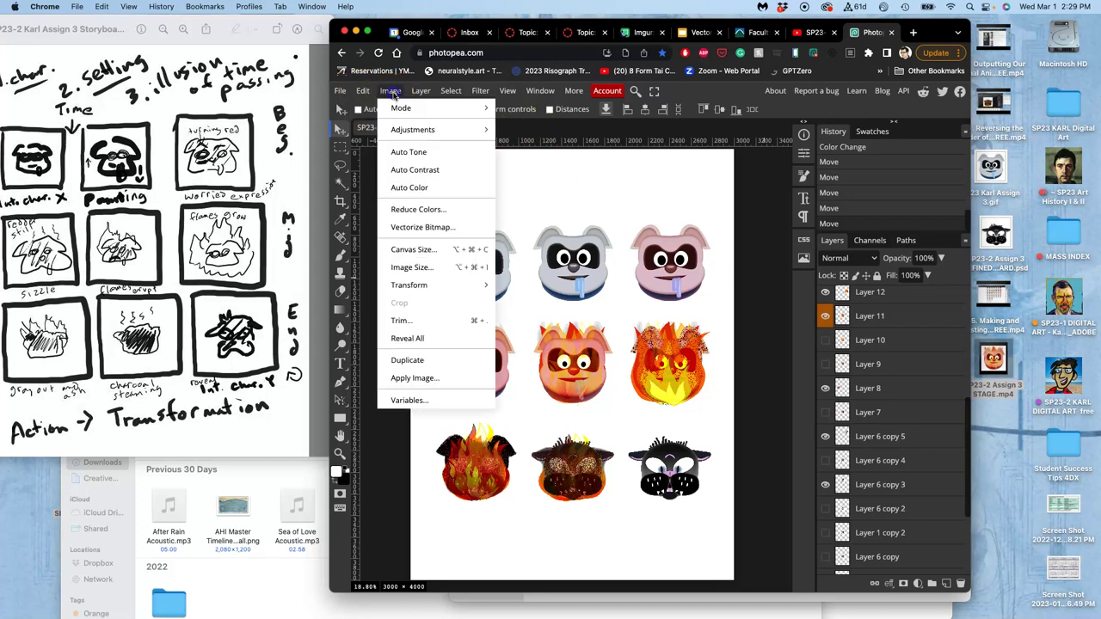
{"action": "left_click", "coordinate": [414, 268]}
{"action": "double_click", "coordinate": [464, 219]}
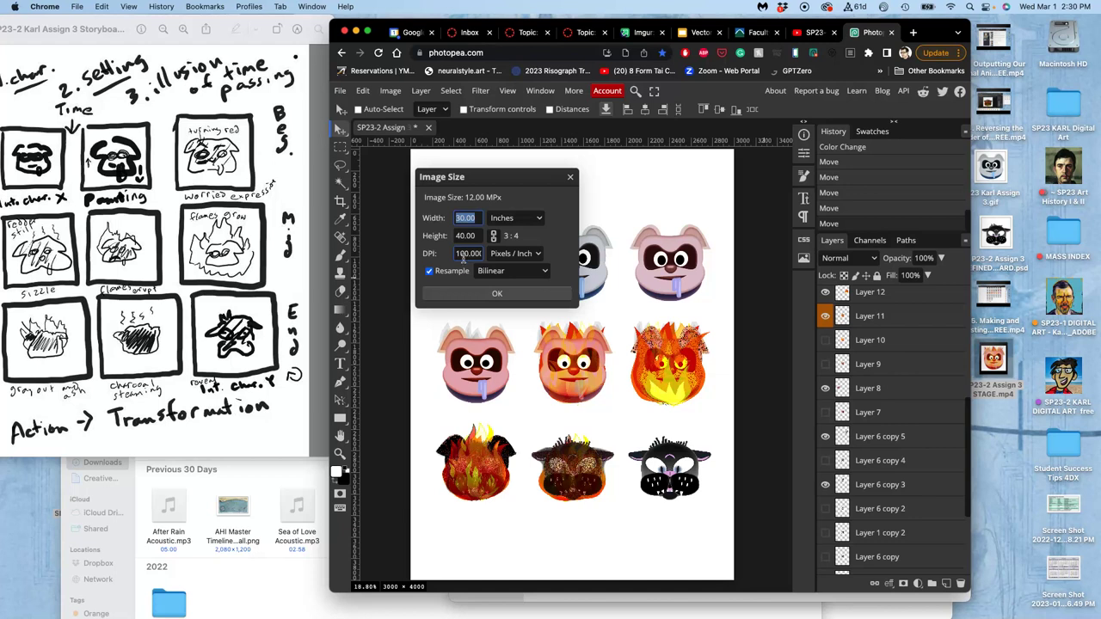
{"action": "left_click", "coordinate": [430, 272]}
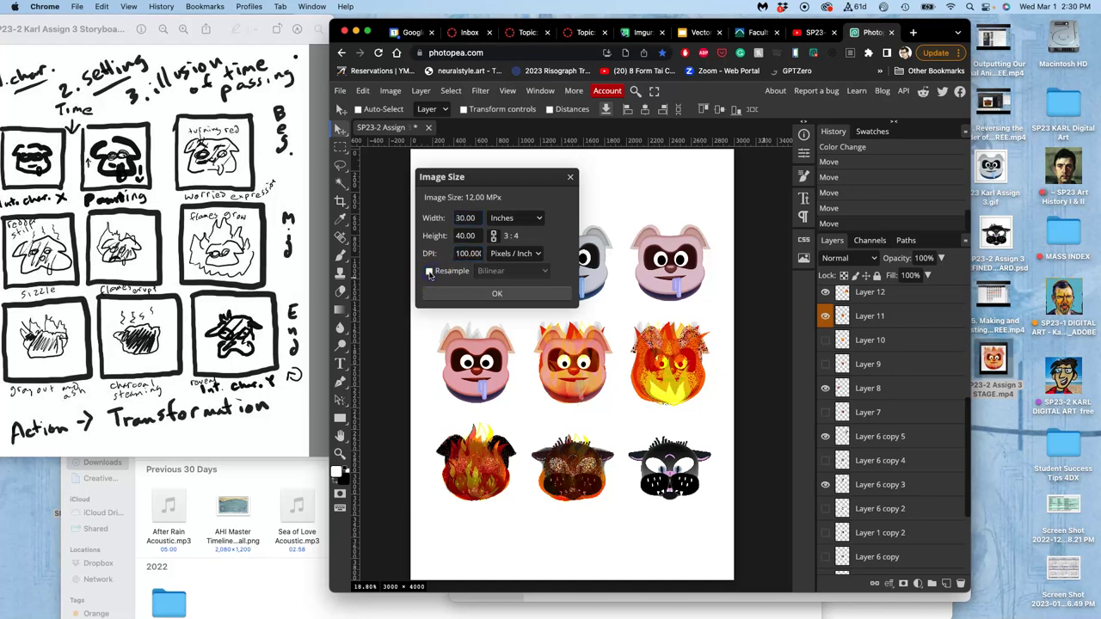
{"action": "left_click", "coordinate": [480, 218]}
{"action": "type", "text": "8"}
{"action": "key", "text": "Return"}
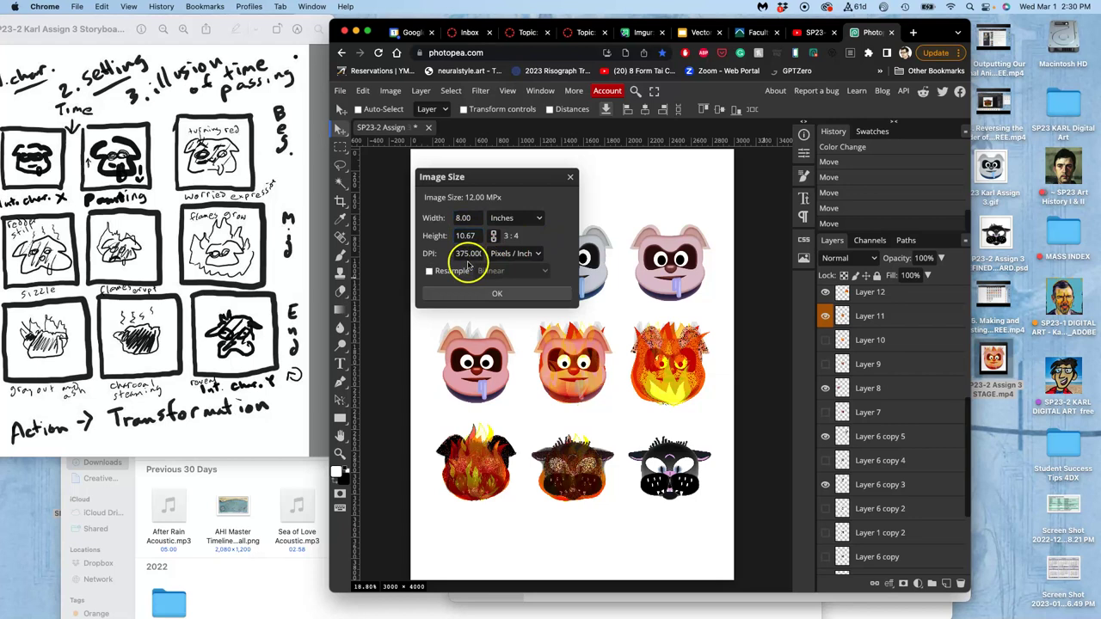
{"action": "left_click", "coordinate": [470, 258]}
{"action": "left_click", "coordinate": [472, 259]}
{"action": "left_click", "coordinate": [494, 291]}
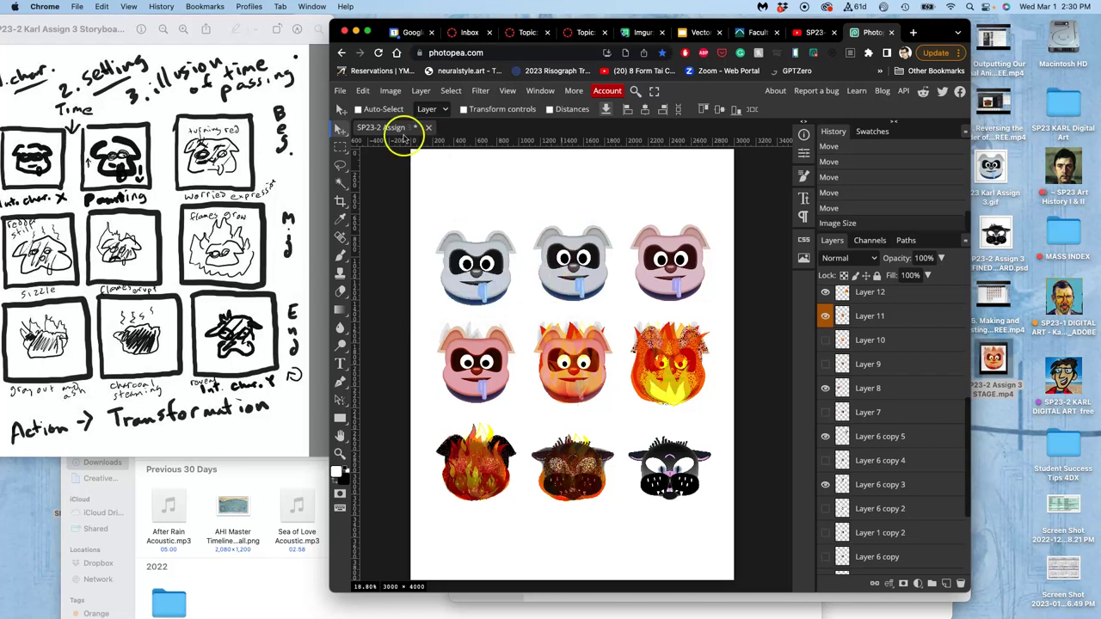
Save the storyboard PSD, confirming the changes.
{"action": "left_click", "coordinate": [341, 92]}
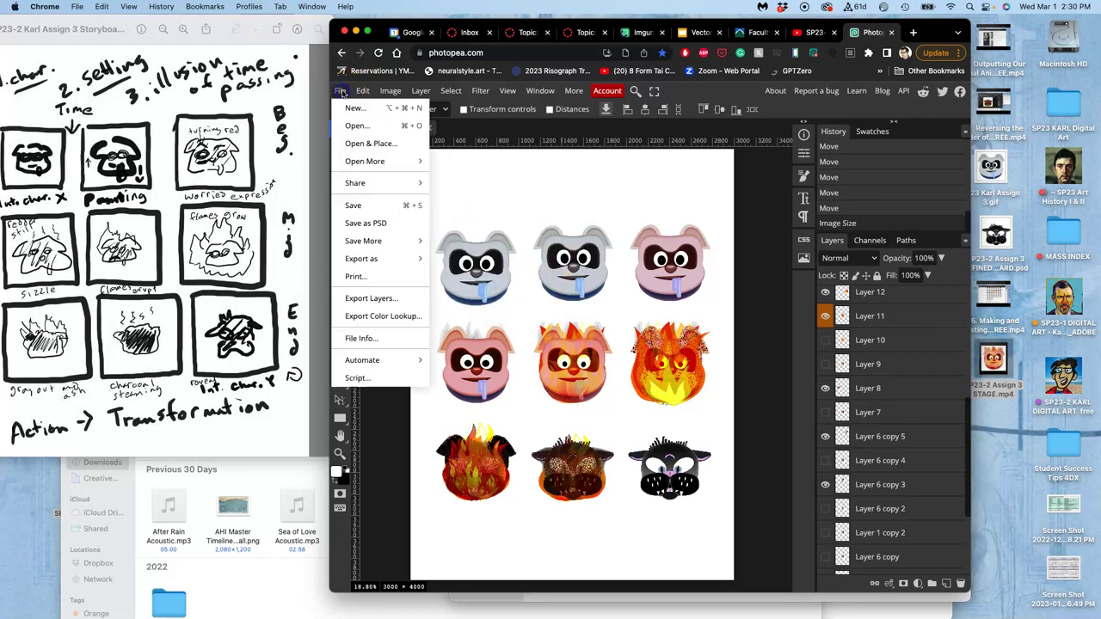
{"action": "left_click", "coordinate": [357, 205]}
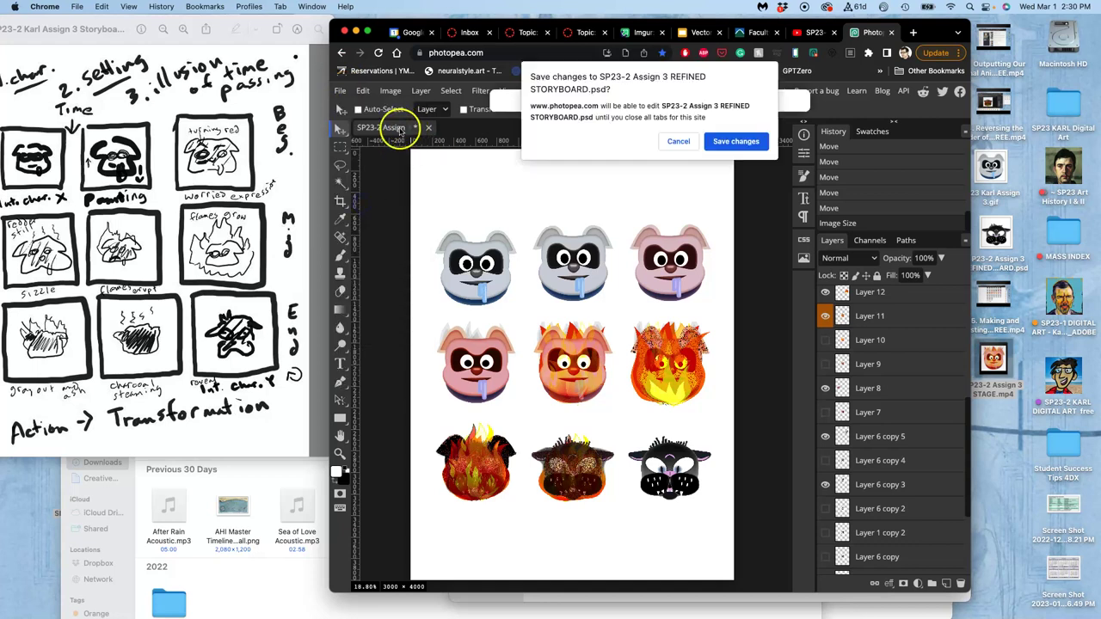
{"action": "left_click", "coordinate": [736, 142]}
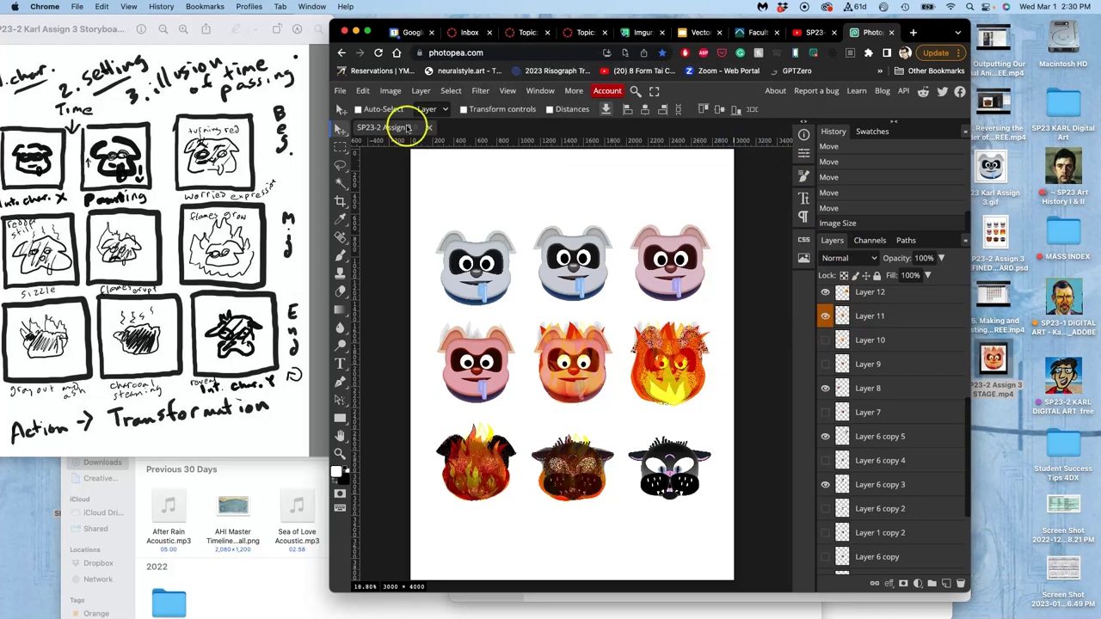
Export the storyboard as a full-quality JPG and dismiss the ad-blocker notice.
{"action": "left_click", "coordinate": [340, 92]}
{"action": "mouse_move", "coordinate": [370, 258]}
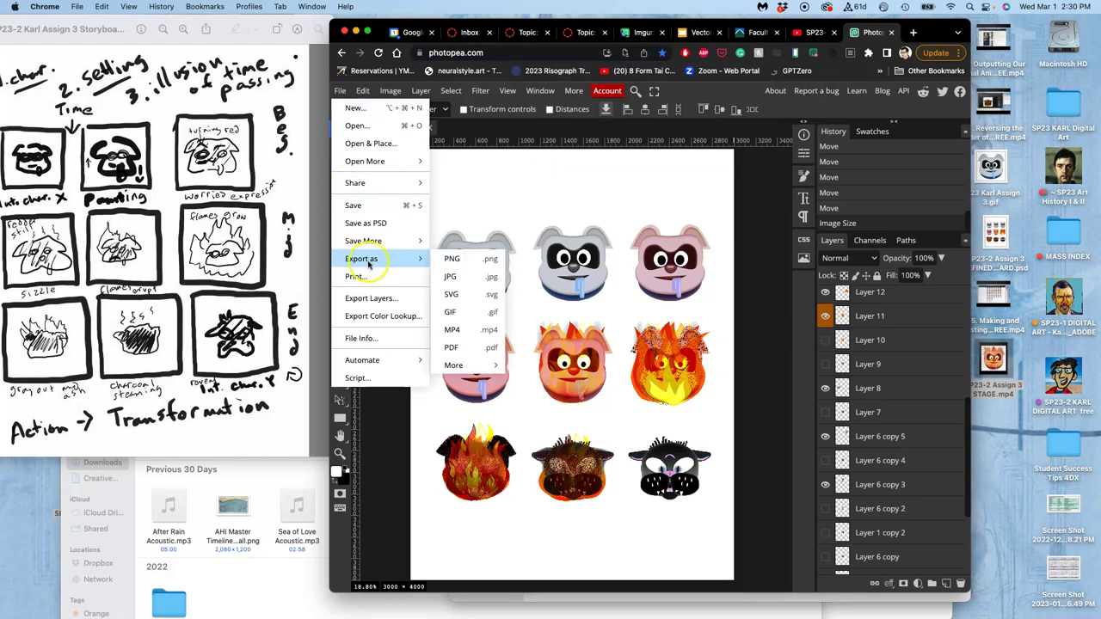
{"action": "left_click", "coordinate": [448, 273]}
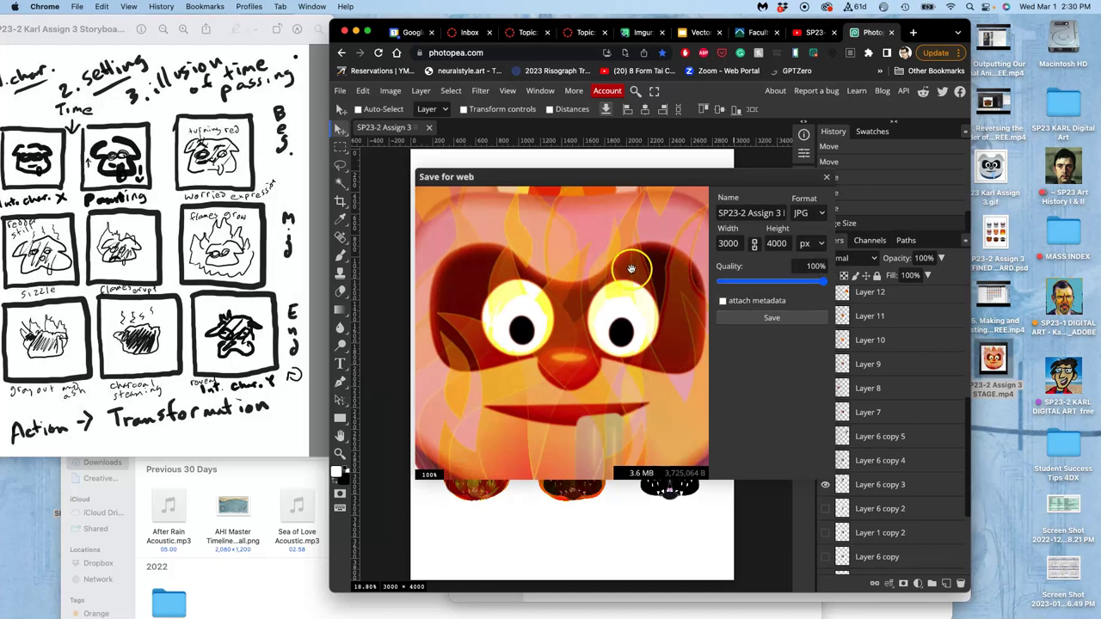
{"action": "left_click", "coordinate": [770, 318]}
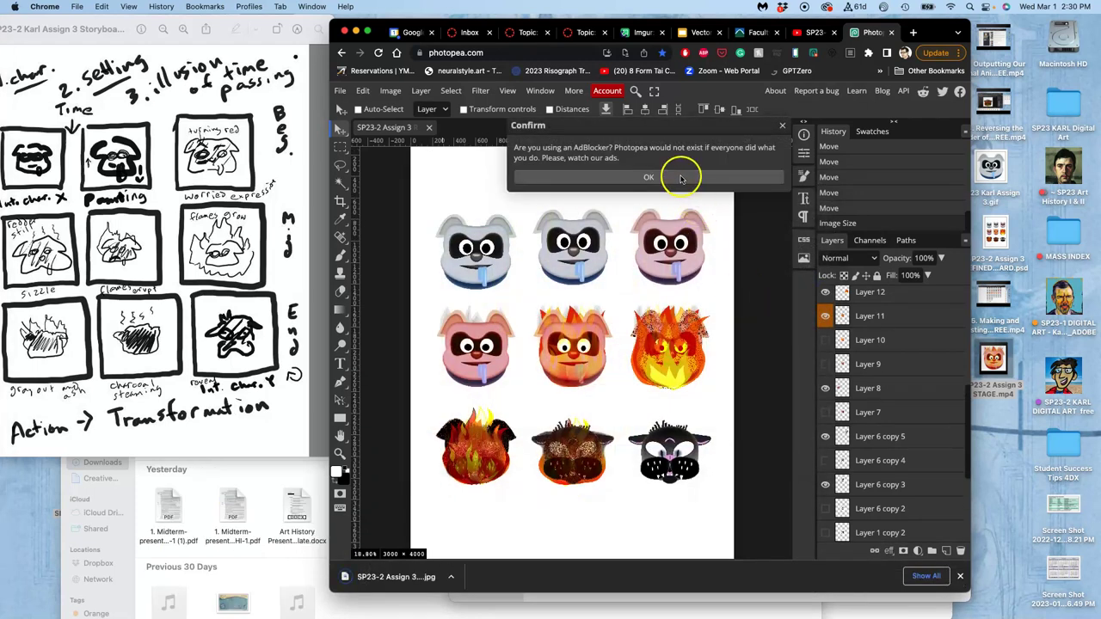
{"action": "left_click", "coordinate": [681, 178]}
Move the downloaded SP23-2 Assign 3 REFINED STORYBOARD.jpg onto the desktop and tag it orange.
{"action": "mouse_move", "coordinate": [4, 413]}
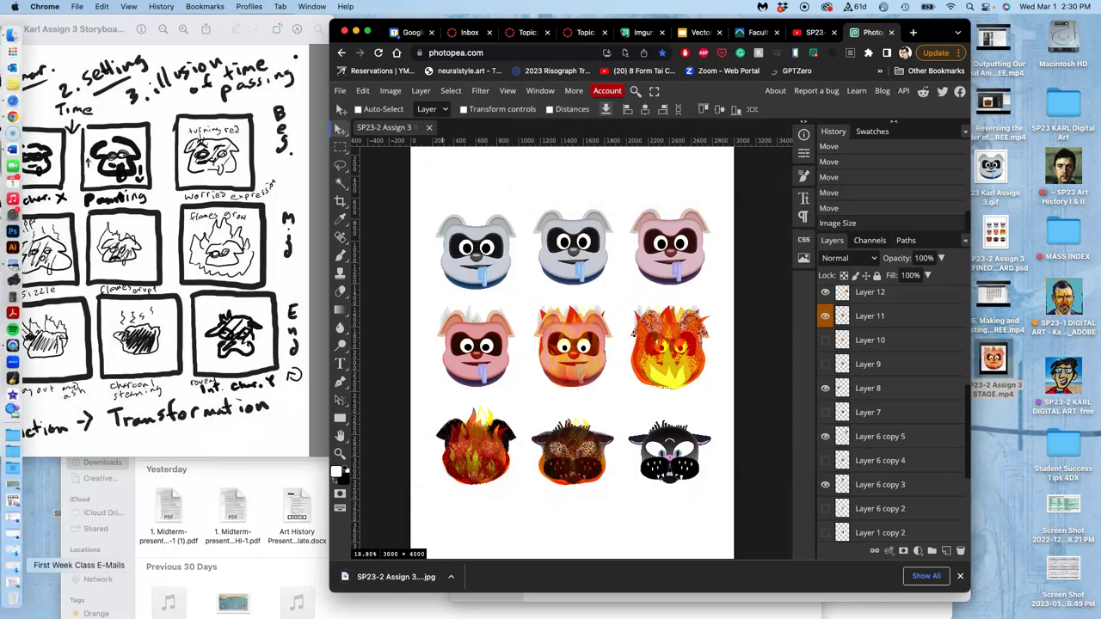
{"action": "left_click", "coordinate": [16, 474]}
{"action": "left_click_drag", "start_coordinate": [81, 393], "coordinate": [1003, 442]}
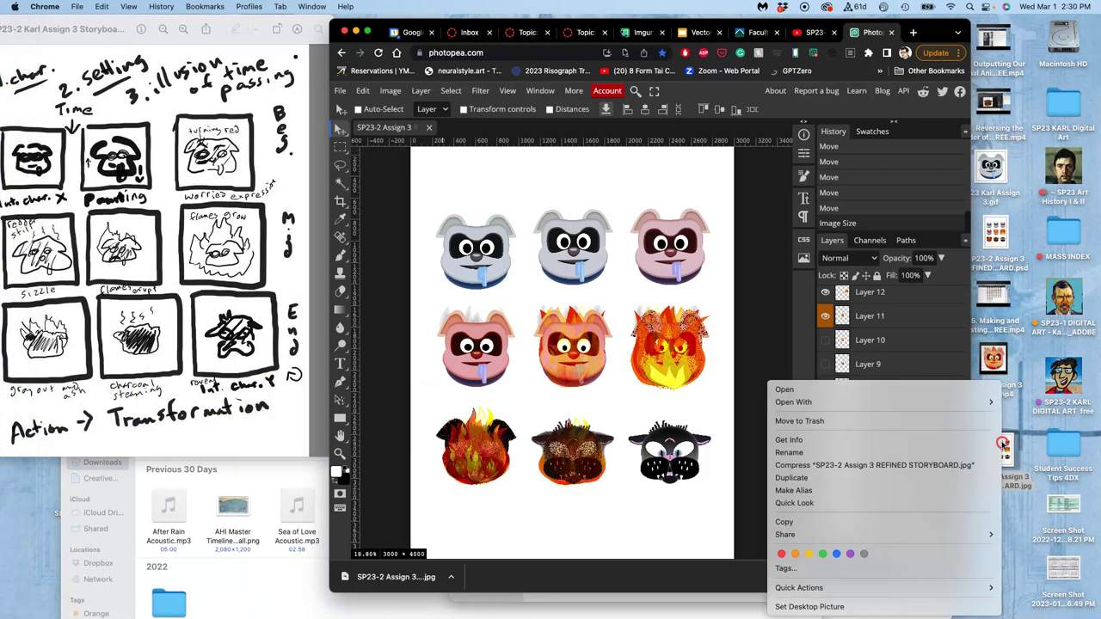
{"action": "right_click", "coordinate": [1003, 442]}
{"action": "left_click", "coordinate": [795, 554]}
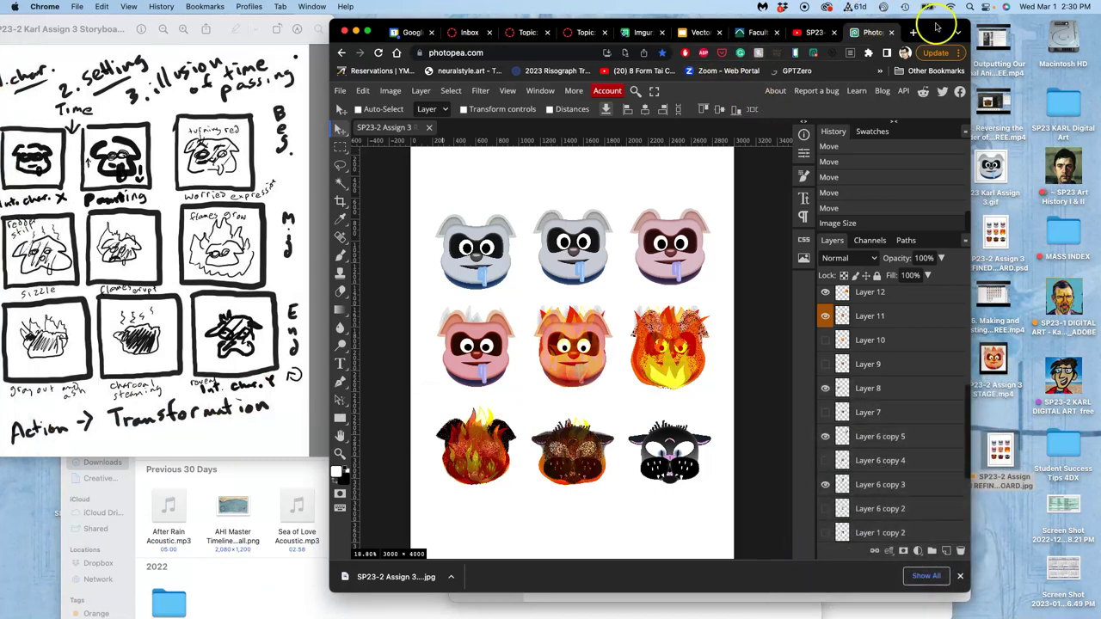
Switch to the Canvas discussion and open the instructor's reply for editing.
{"action": "left_click_drag", "start_coordinate": [937, 26], "coordinate": [918, 53]}
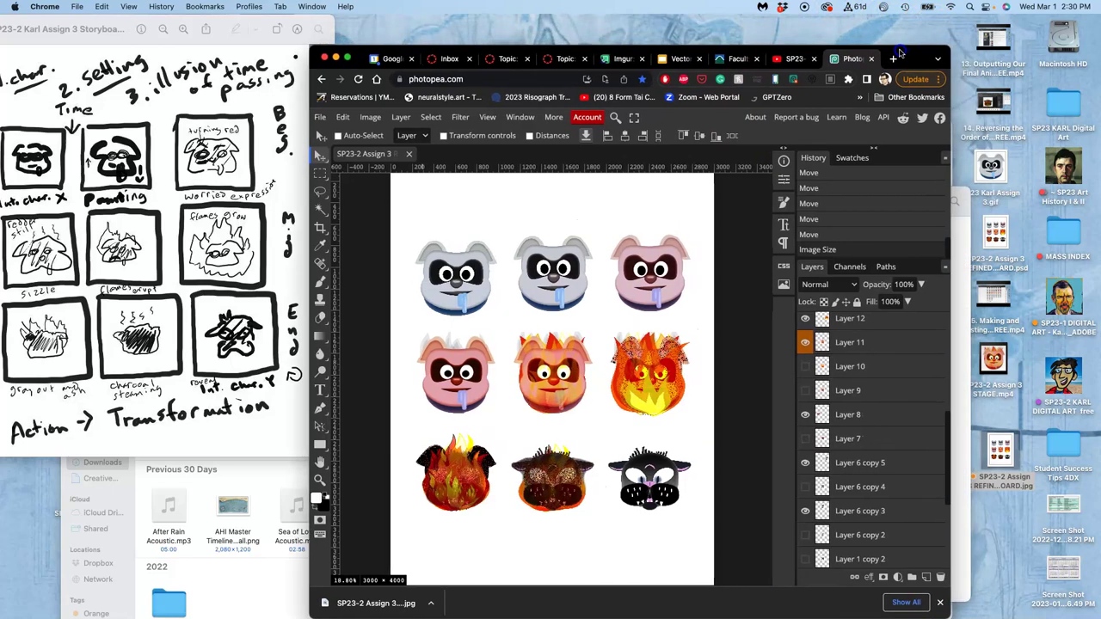
{"action": "left_click", "coordinate": [568, 59]}
{"action": "scroll", "coordinate": [636, 193], "scroll_direction": "down", "scroll_amount": 15}
{"action": "scroll", "coordinate": [635, 196], "scroll_direction": "down", "scroll_amount": 10}
{"action": "scroll", "coordinate": [636, 196], "scroll_direction": "up", "scroll_amount": 9}
{"action": "scroll", "coordinate": [636, 196], "scroll_direction": "up", "scroll_amount": 3}
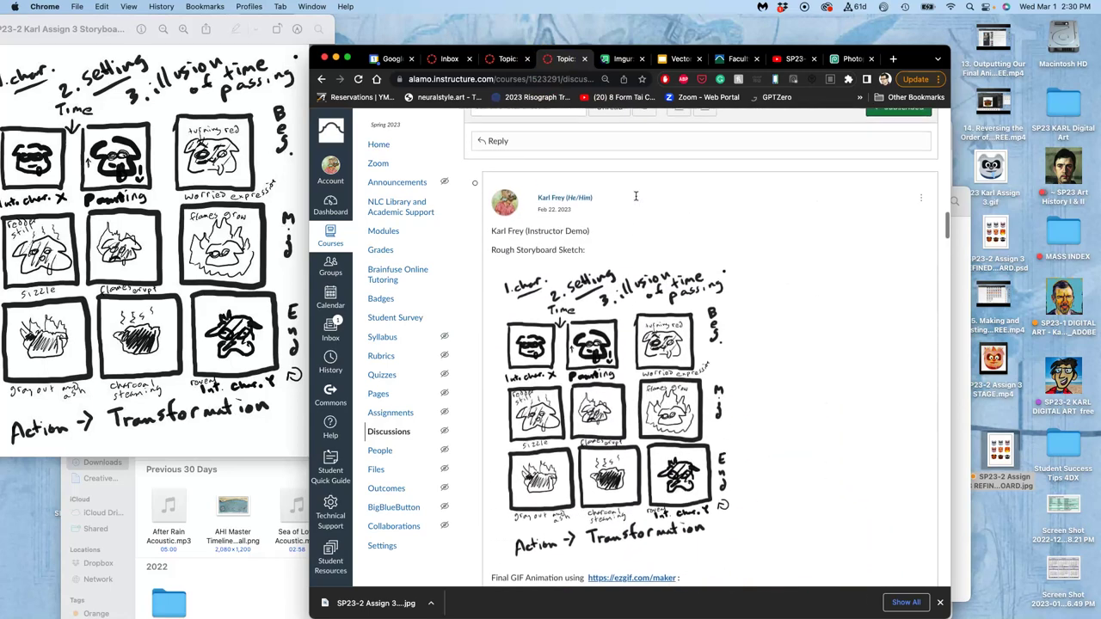
{"action": "left_click", "coordinate": [920, 200]}
{"action": "left_click", "coordinate": [879, 244]}
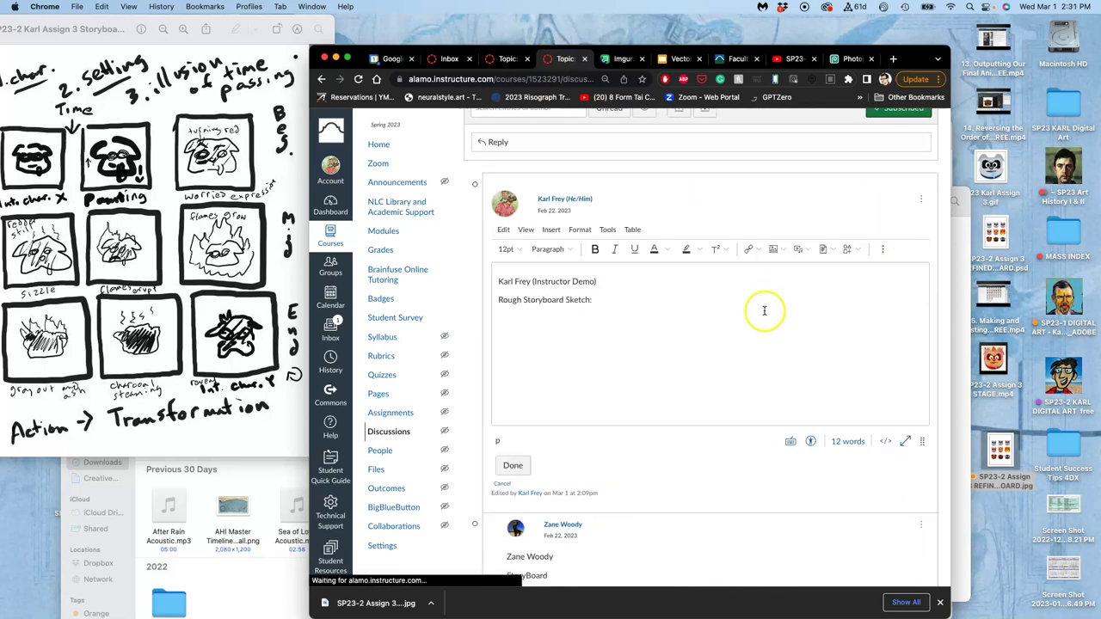
Add the caption 'Refined Storyboard: (30" x 40" @ 100 ppi)' on a new line below the GIF.
{"action": "scroll", "coordinate": [748, 341], "scroll_direction": "down", "scroll_amount": 10}
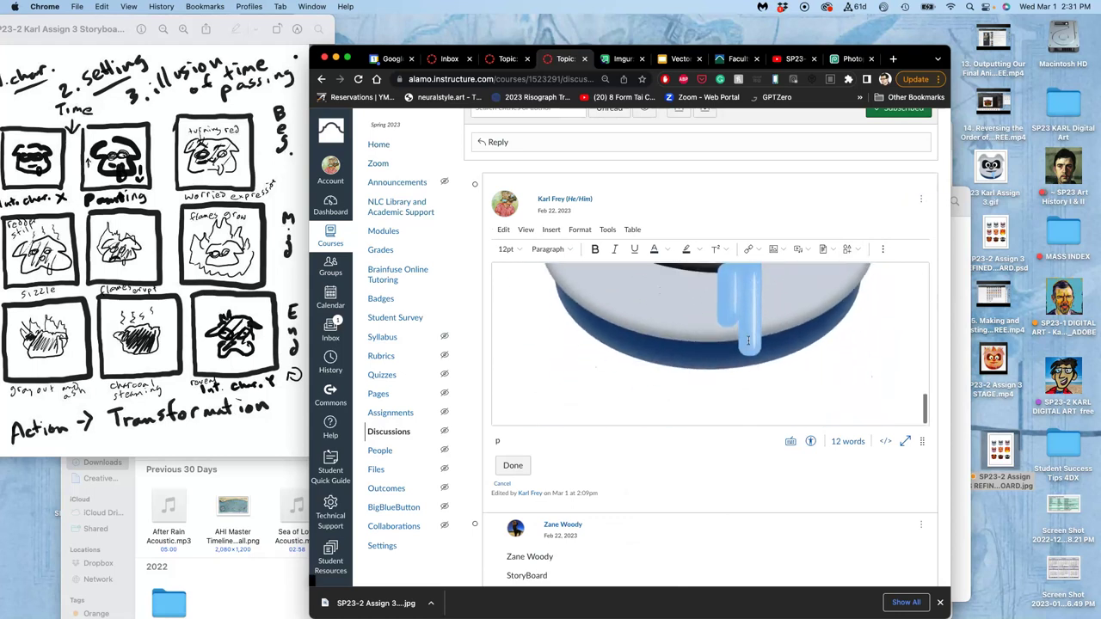
{"action": "left_click", "coordinate": [912, 327]}
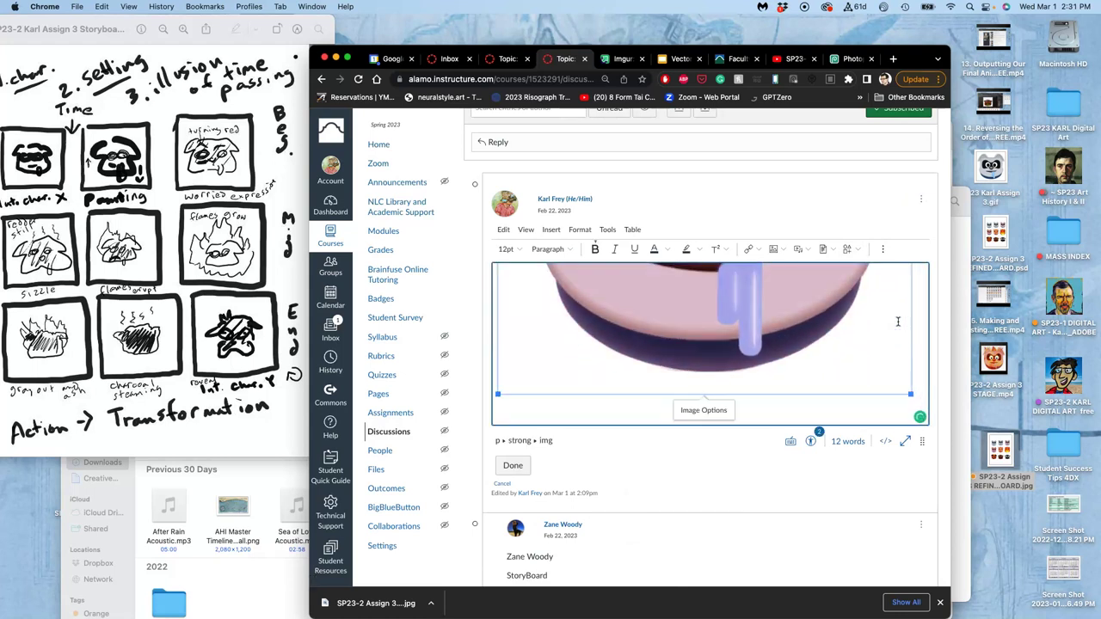
{"action": "key", "text": "Down"}
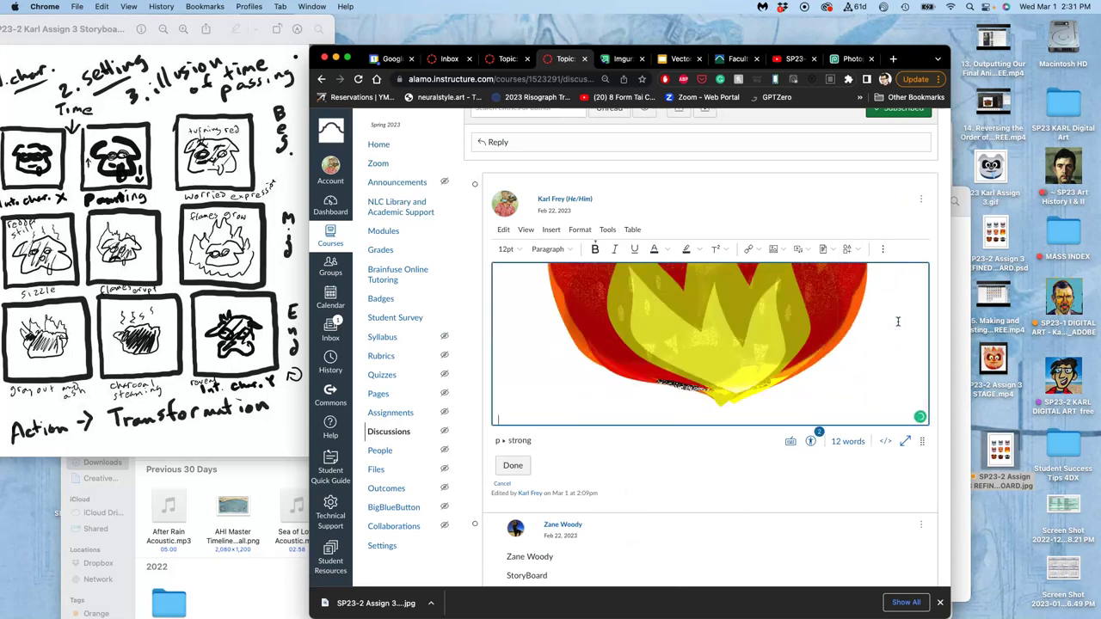
{"action": "type", "text": "Refined"}
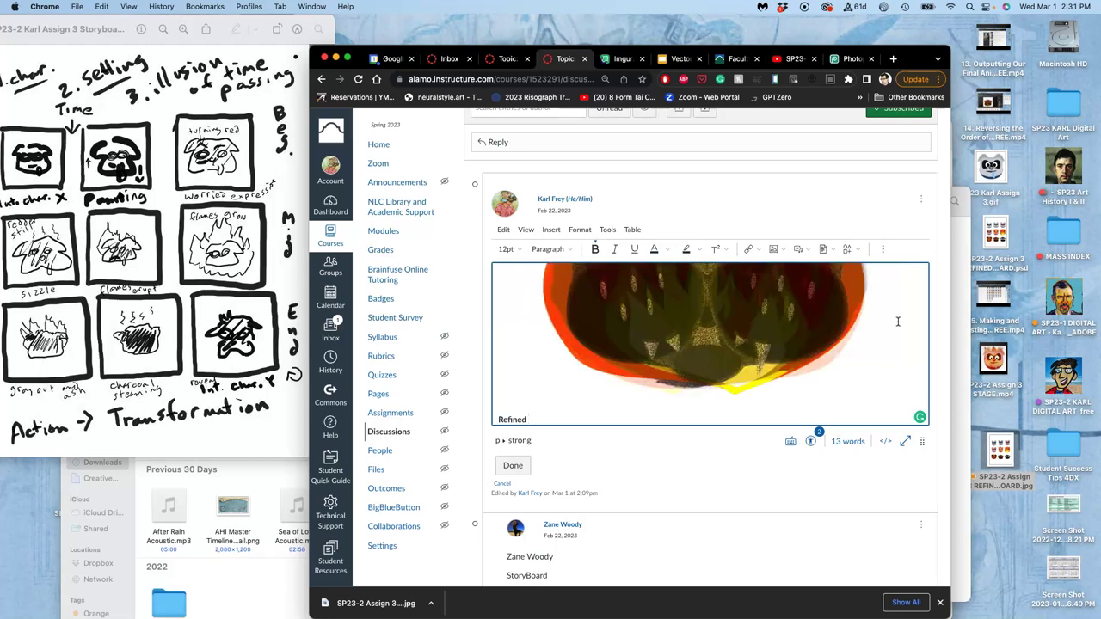
{"action": "type", "text": "Storyboard"}
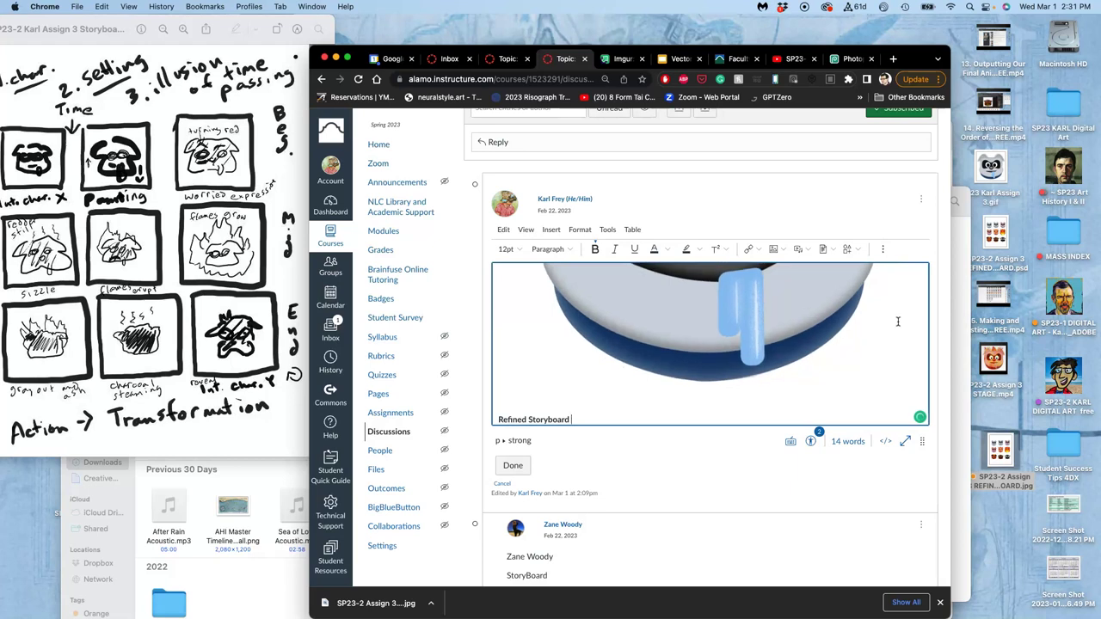
{"action": "type", "text": ":"}
{"action": "key", "text": "Return"}
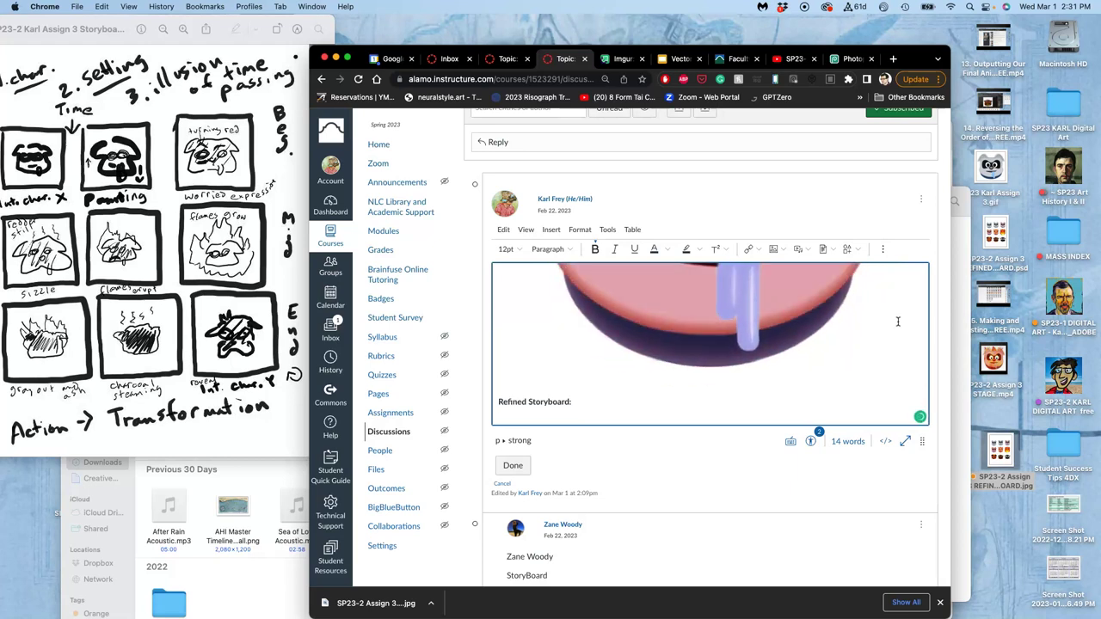
{"action": "left_click", "coordinate": [587, 405]}
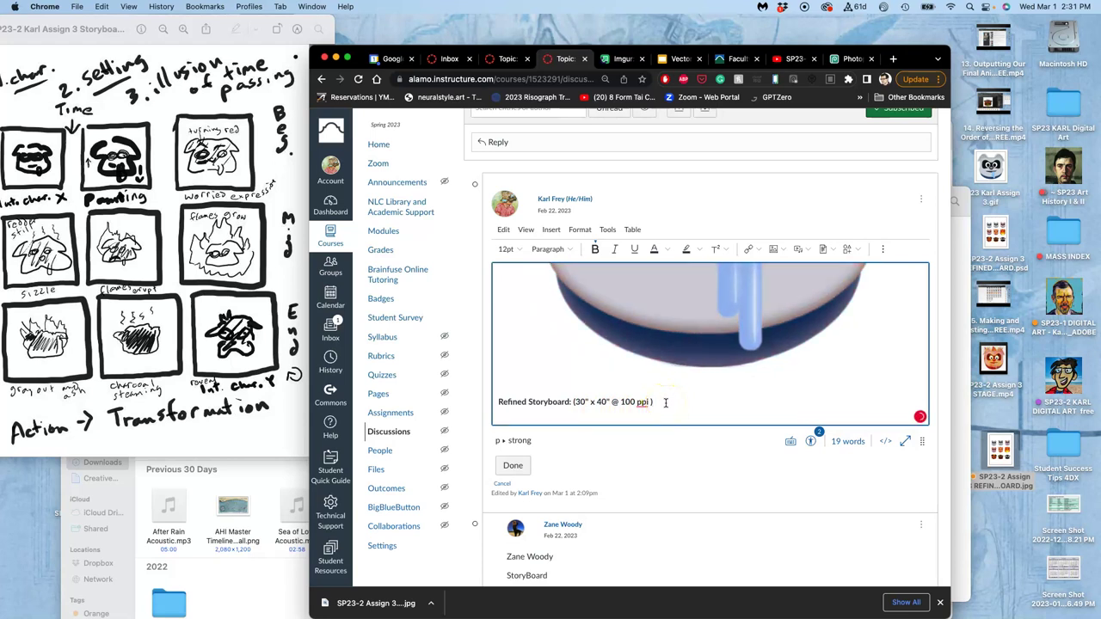
Upload the exported storyboard JPG and insert it below the caption.
{"action": "left_click", "coordinate": [775, 249]}
{"action": "left_click", "coordinate": [781, 271]}
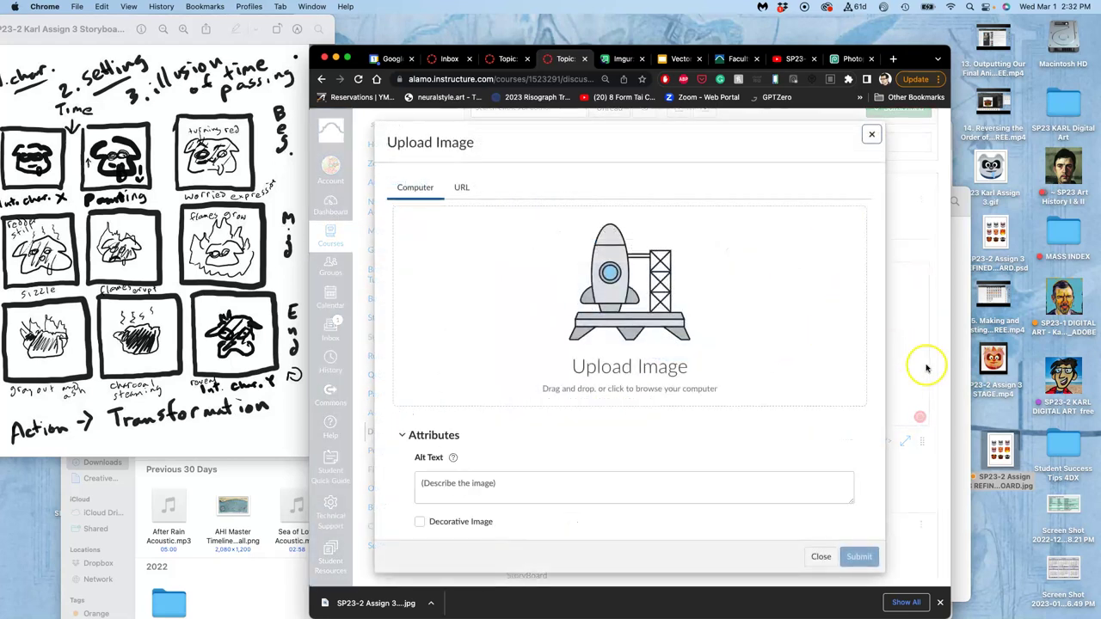
{"action": "left_click", "coordinate": [994, 446]}
{"action": "left_click_drag", "start_coordinate": [993, 446], "coordinate": [725, 307]}
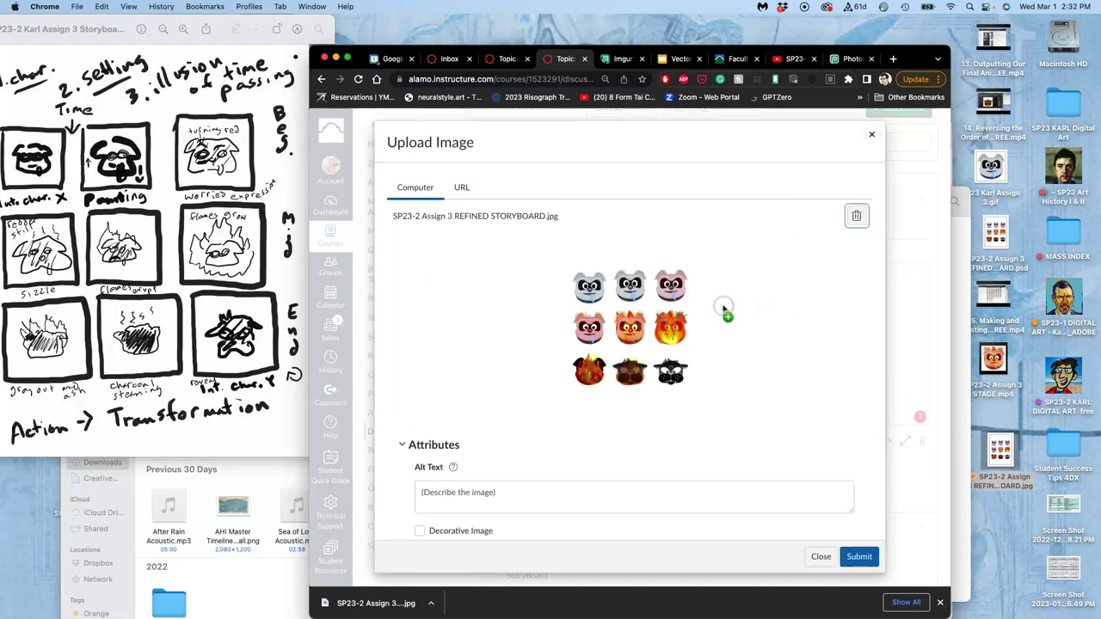
{"action": "left_click", "coordinate": [859, 557]}
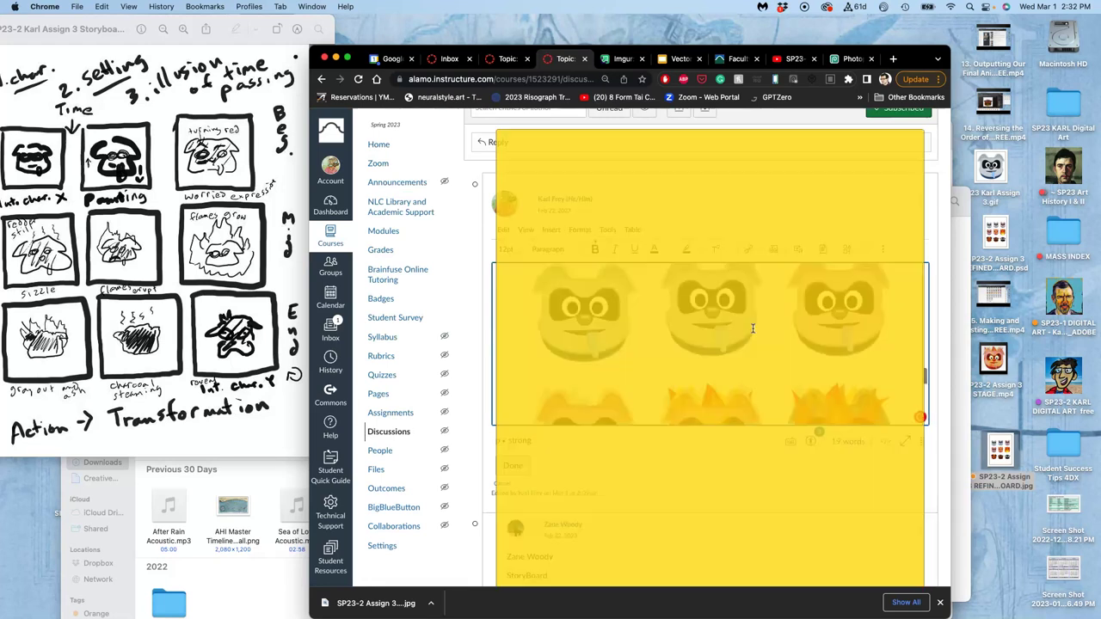
Resize the storyboard image to about 912 px wide and save the reply.
{"action": "scroll", "coordinate": [757, 322], "scroll_direction": "up", "scroll_amount": 1}
{"action": "scroll", "coordinate": [763, 315], "scroll_direction": "up", "scroll_amount": 3}
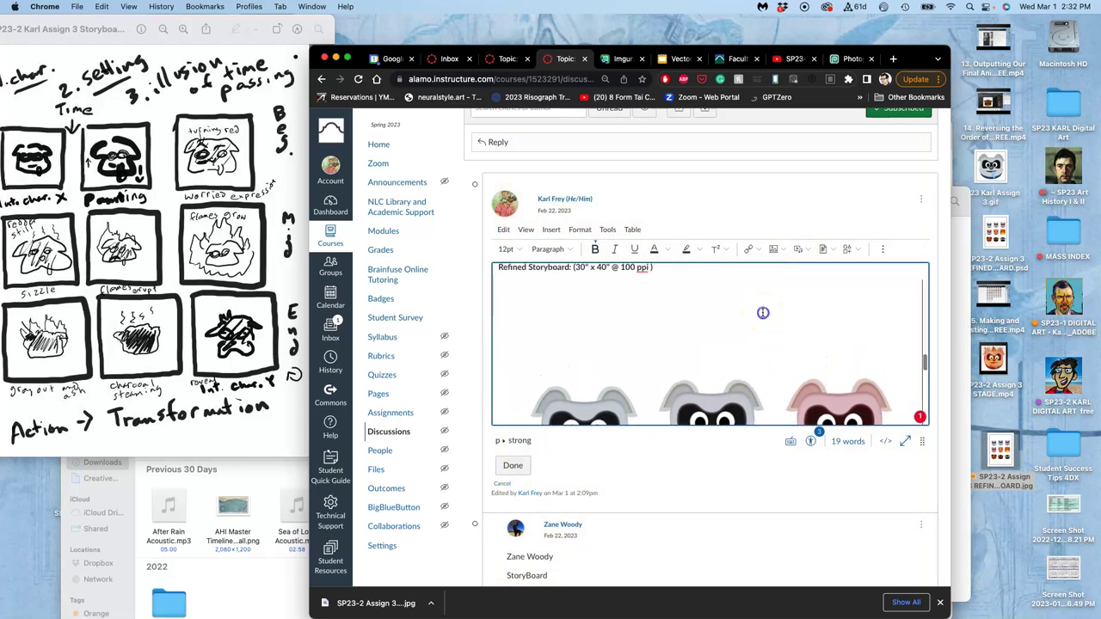
{"action": "left_click", "coordinate": [763, 313]}
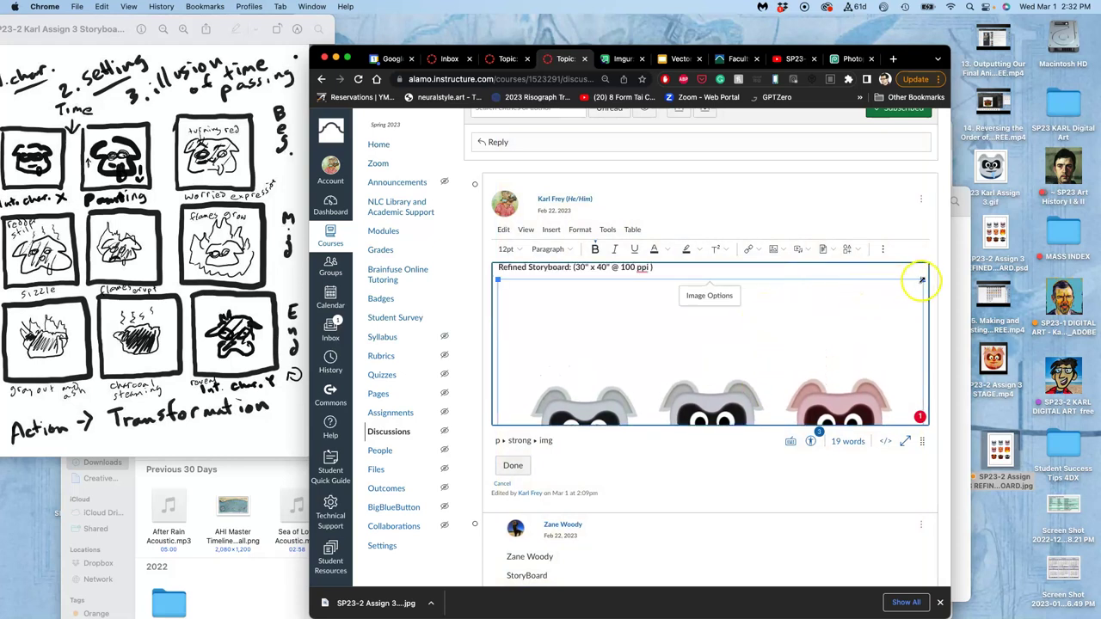
{"action": "left_click_drag", "start_coordinate": [921, 279], "coordinate": [743, 274]}
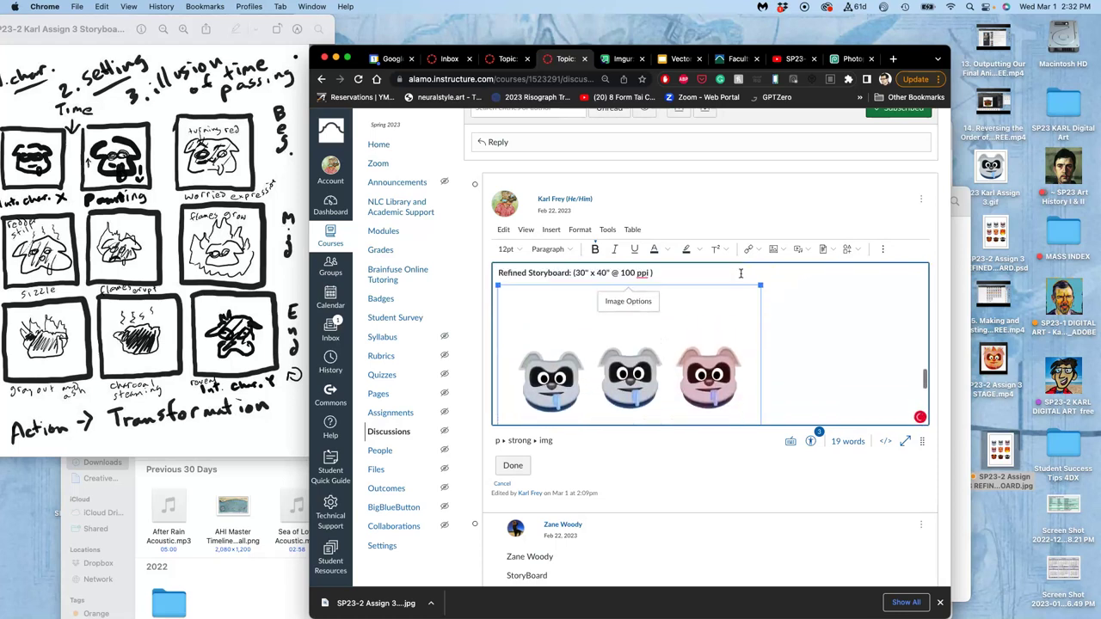
{"action": "left_click", "coordinate": [761, 284]}
{"action": "left_click_drag", "start_coordinate": [762, 284], "coordinate": [785, 285]}
{"action": "left_click", "coordinate": [512, 467]}
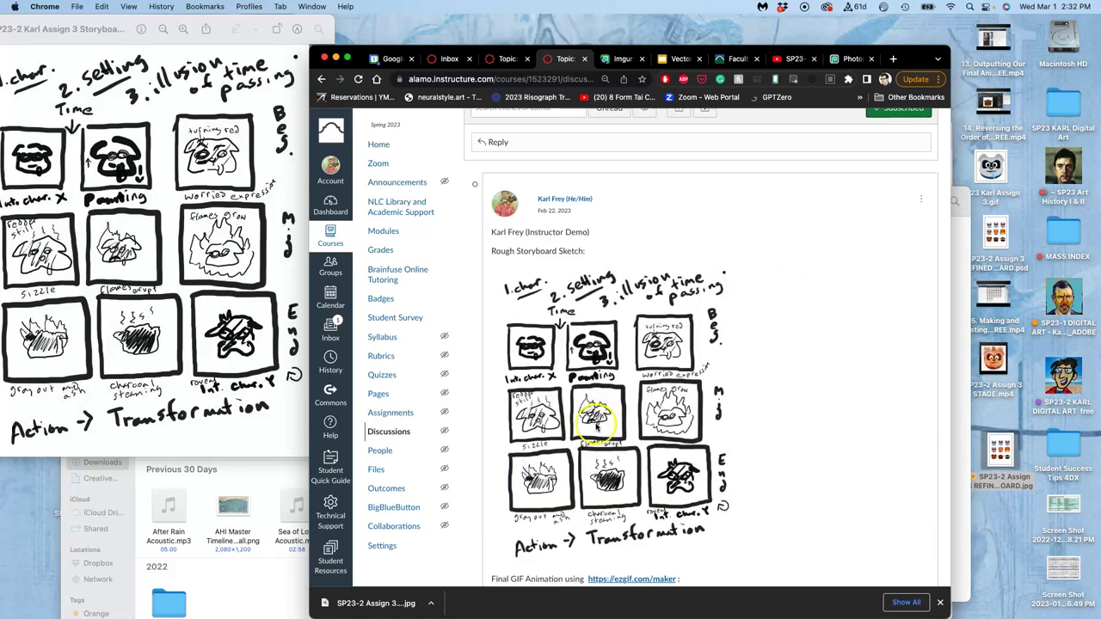